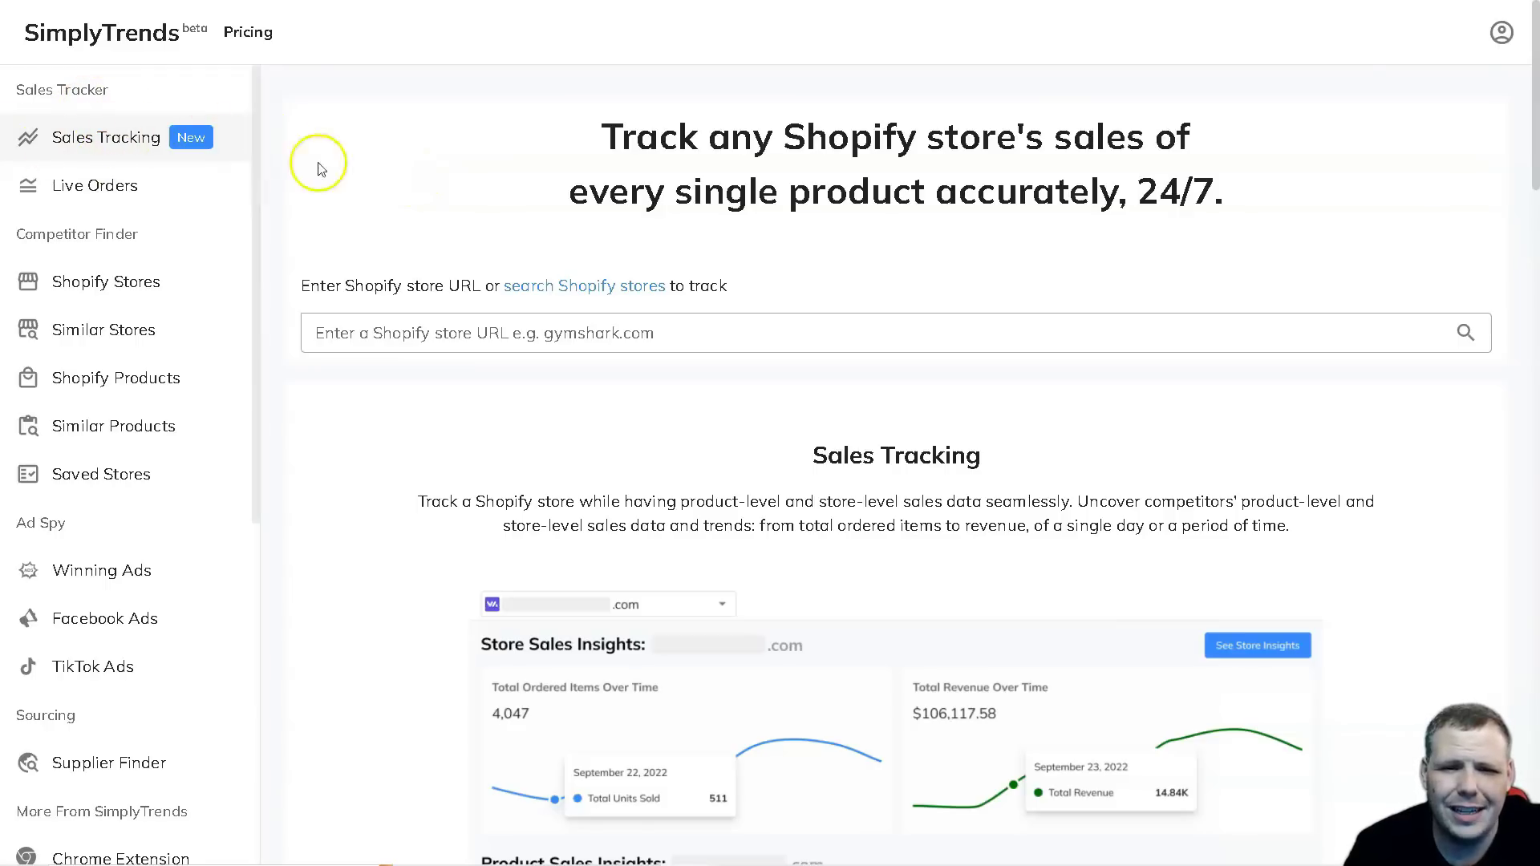
Enter 'jbh' as the store address and pick jbhifi.com.au from the domain suggestions
{"action": "left_click", "coordinate": [426, 334]}
{"action": "type", "text": "jb"}
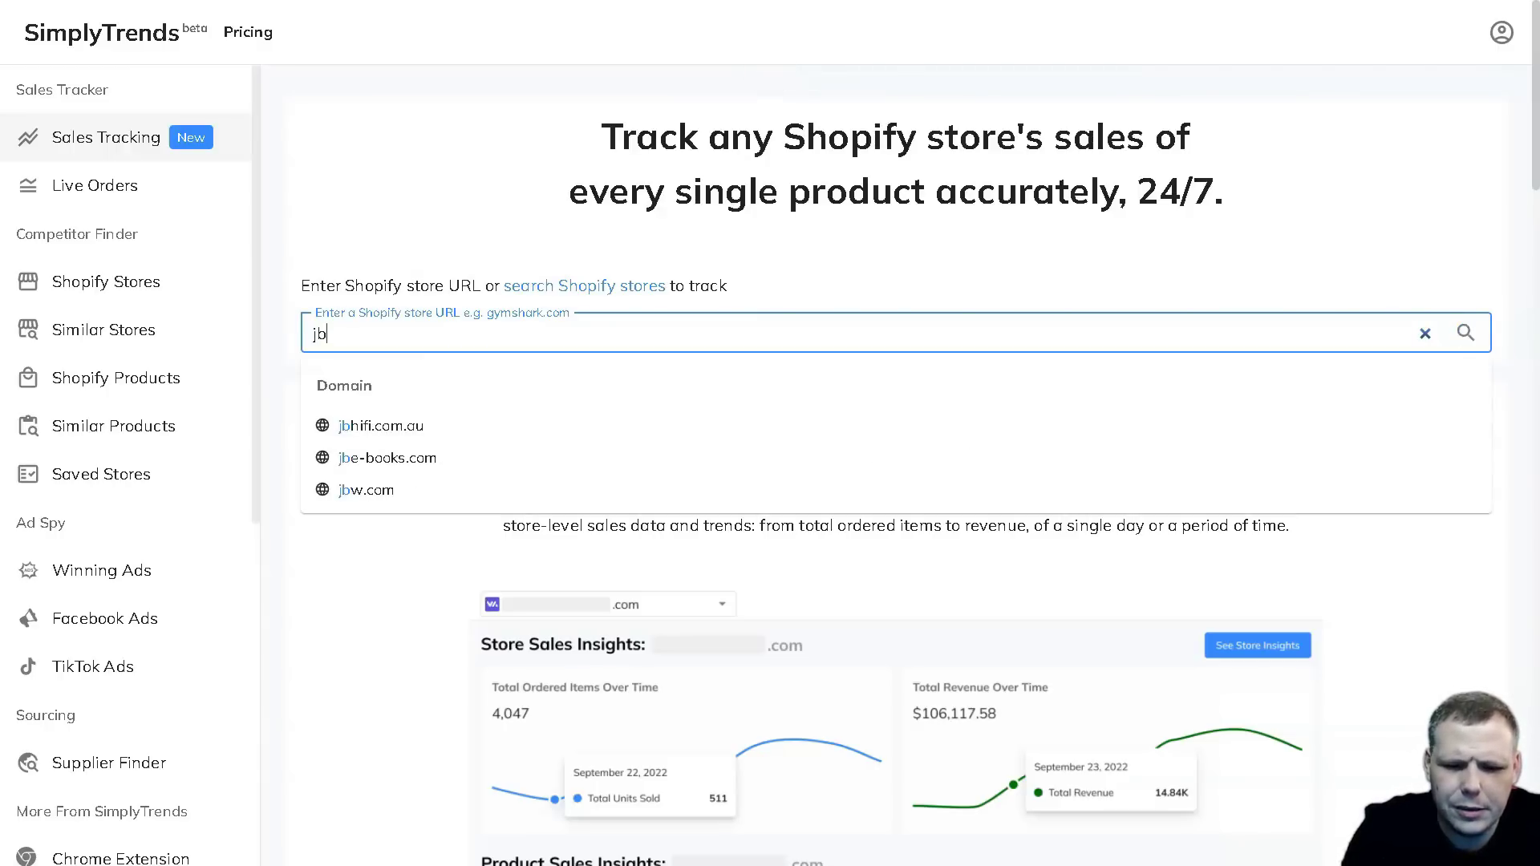
{"action": "type", "text": "hi"}
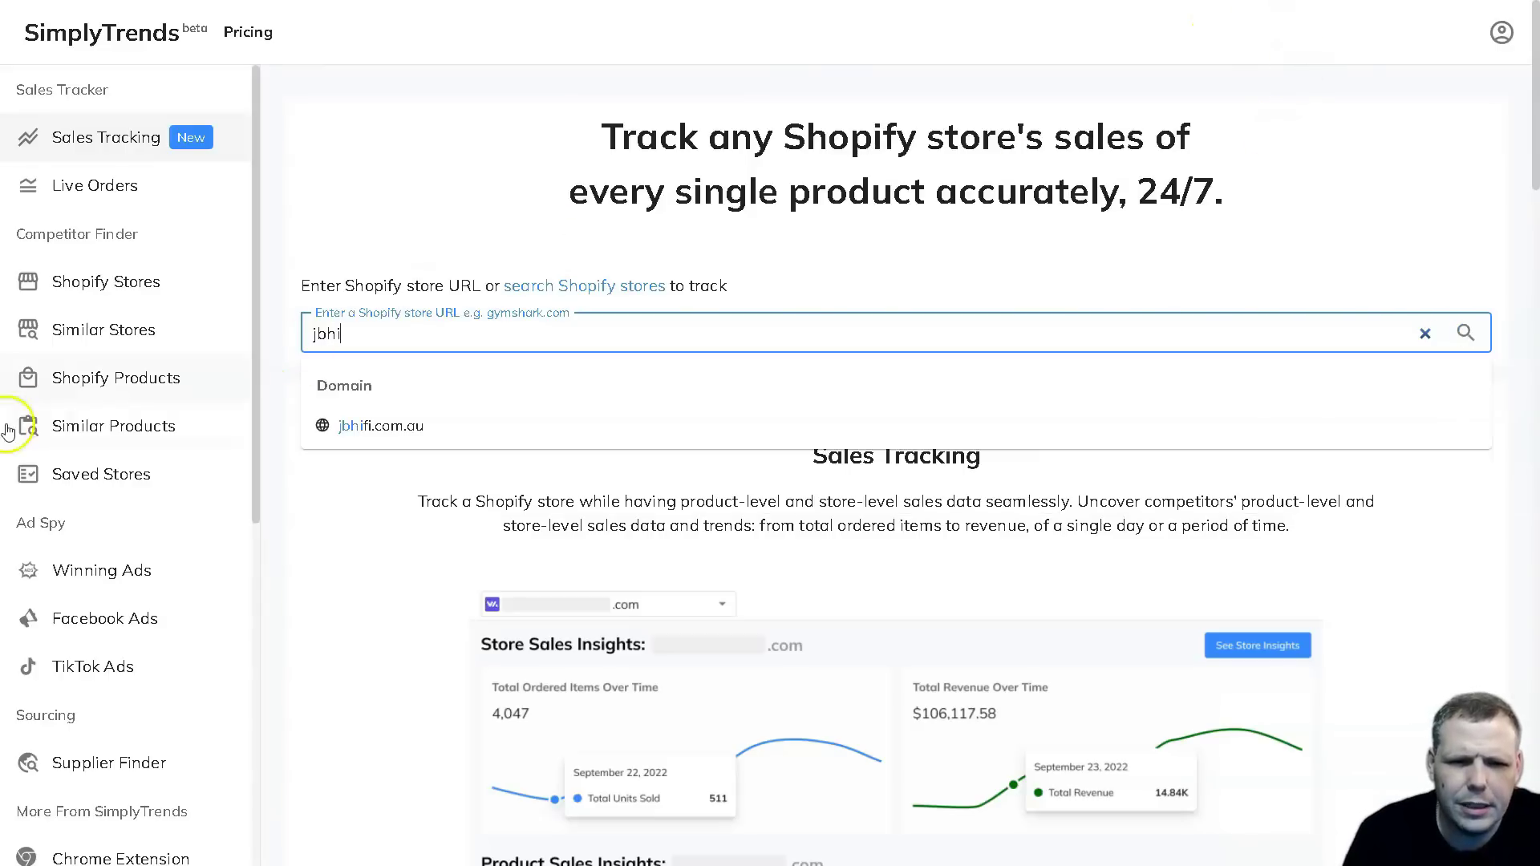
{"action": "left_click", "coordinate": [383, 430]}
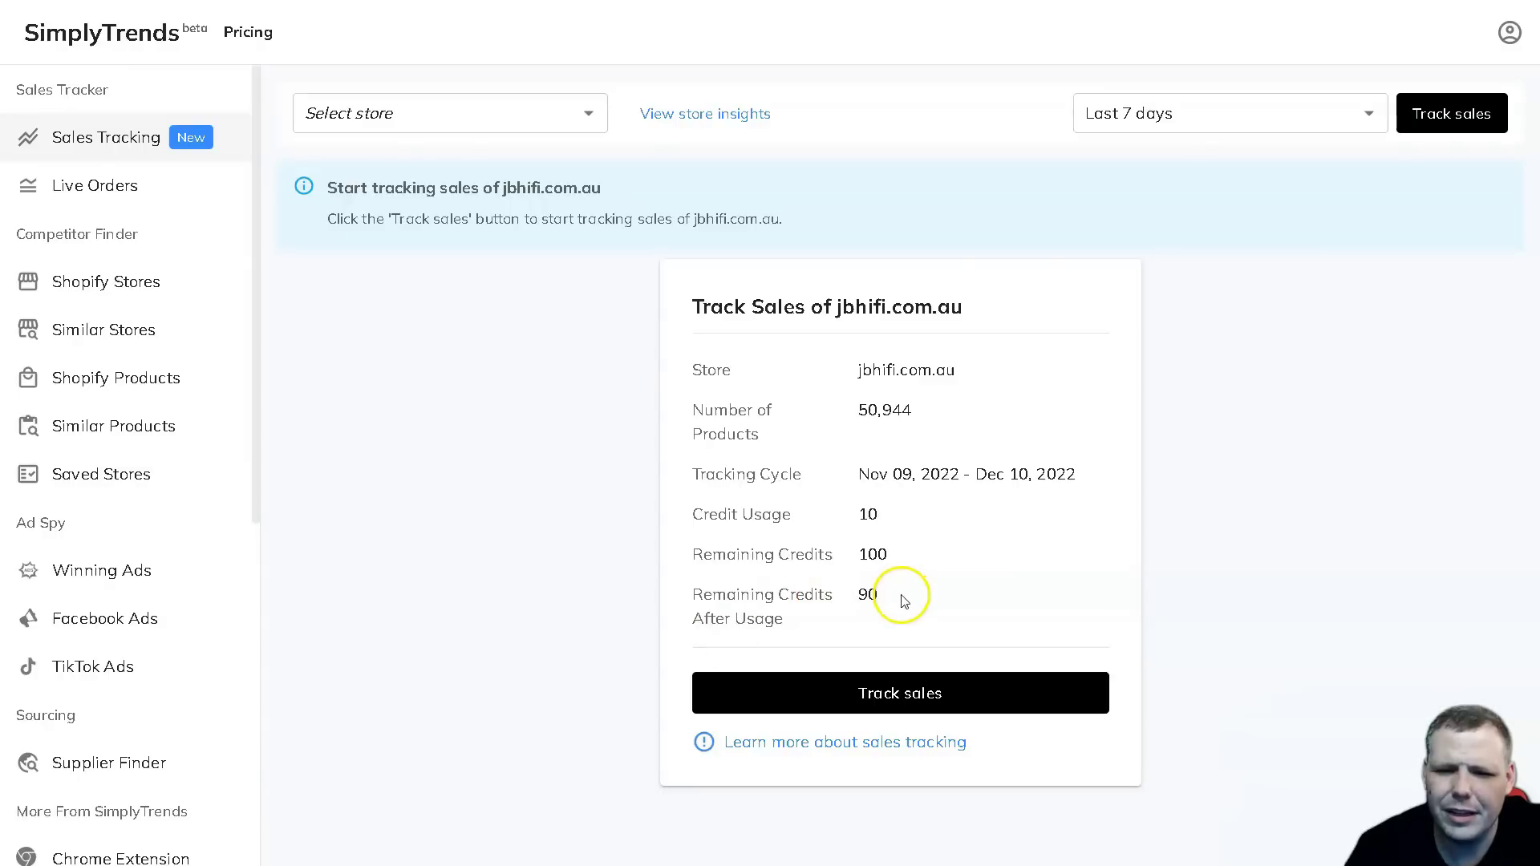
Track jbhifi.com.au sales and scroll down to its product sales table
{"action": "left_click", "coordinate": [897, 696]}
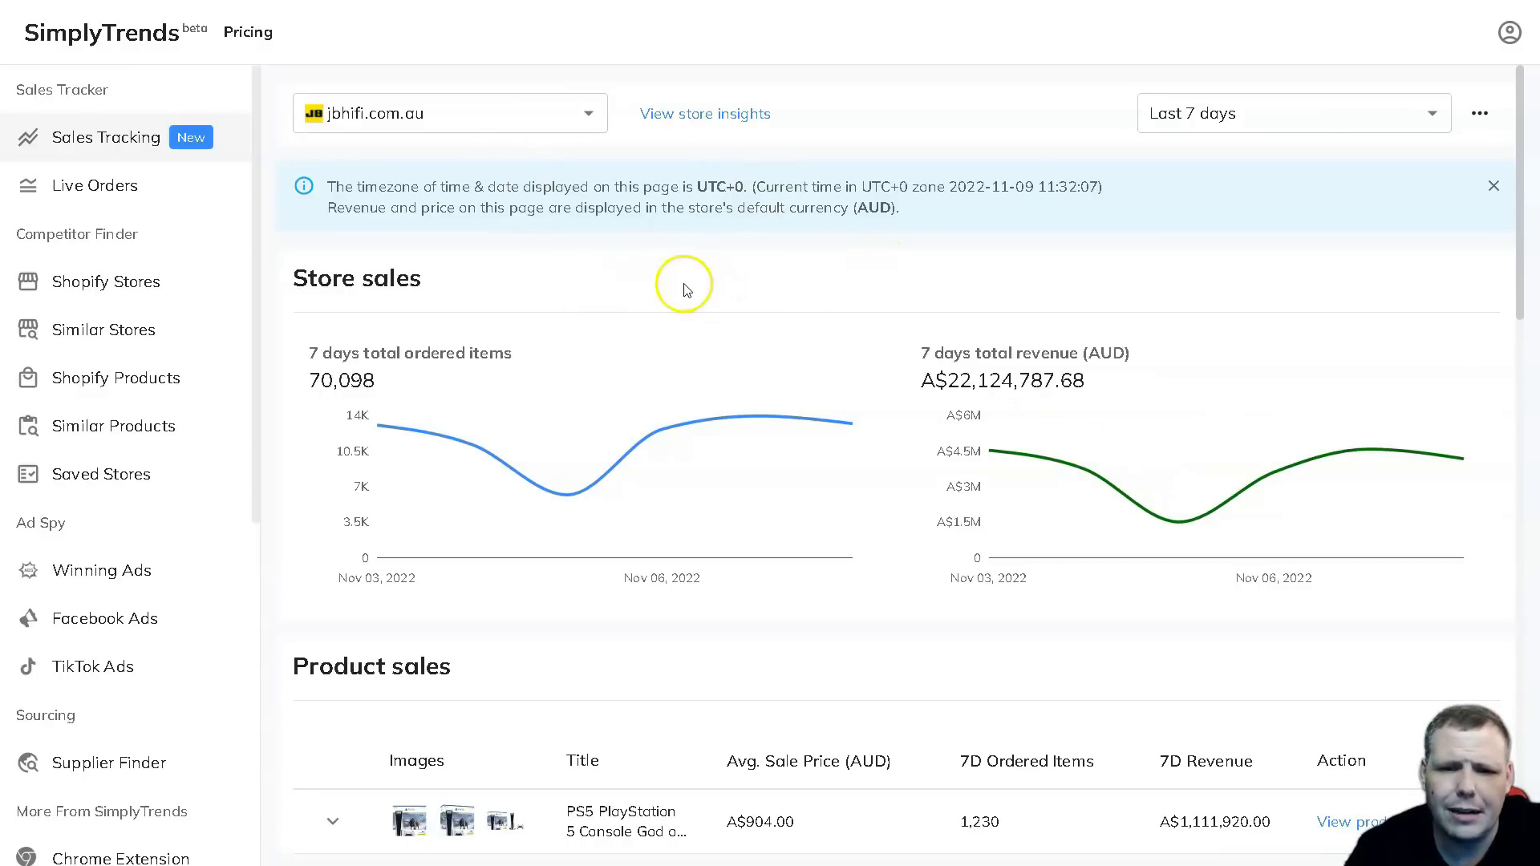
{"action": "scroll", "coordinate": [458, 345], "scroll_direction": "down", "scroll_amount": 2}
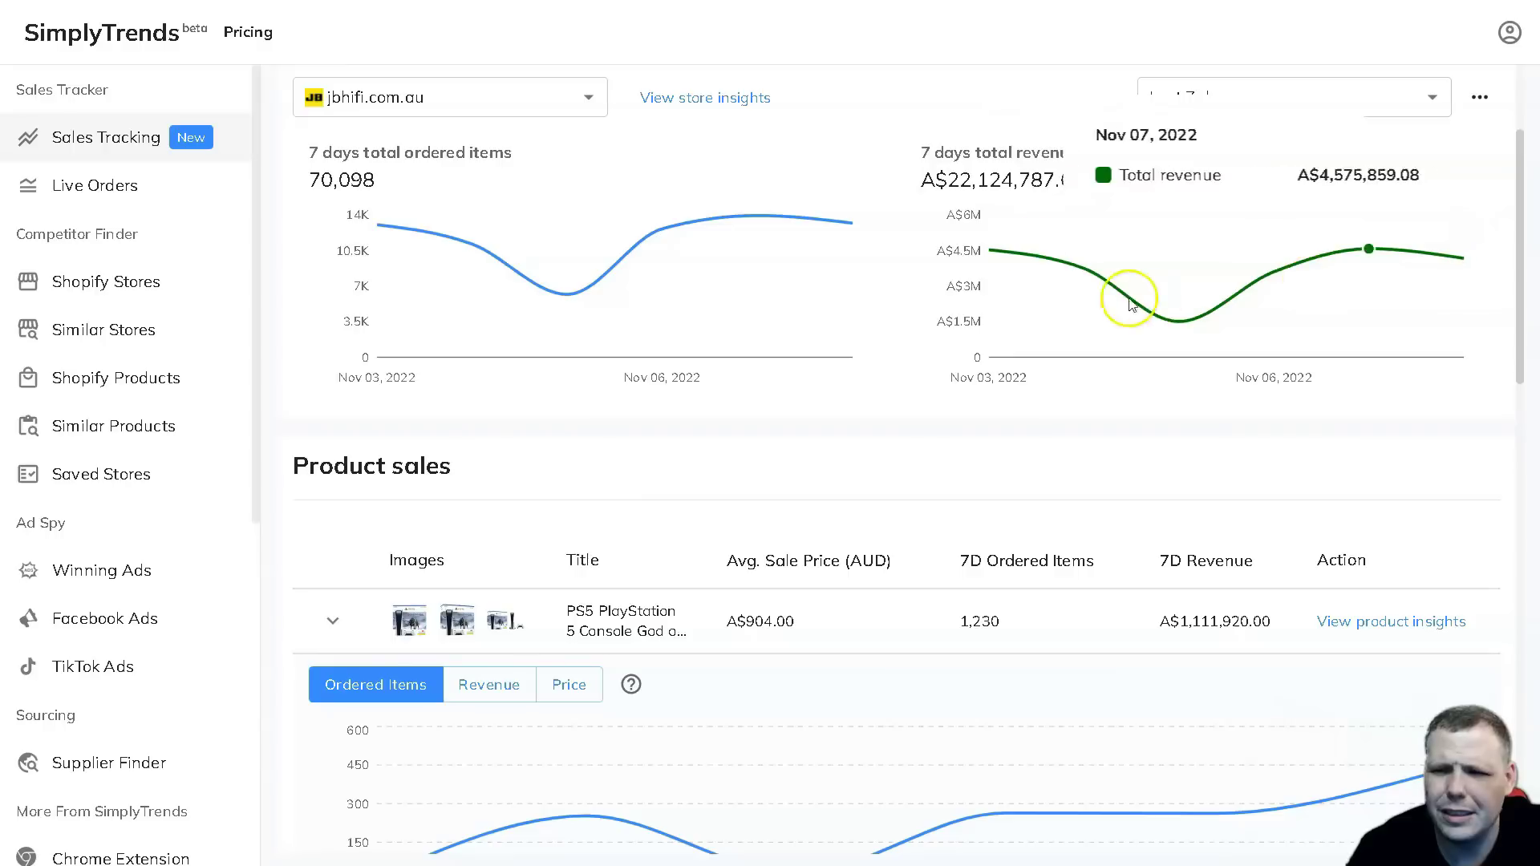
{"action": "mouse_move", "coordinate": [1273, 272]}
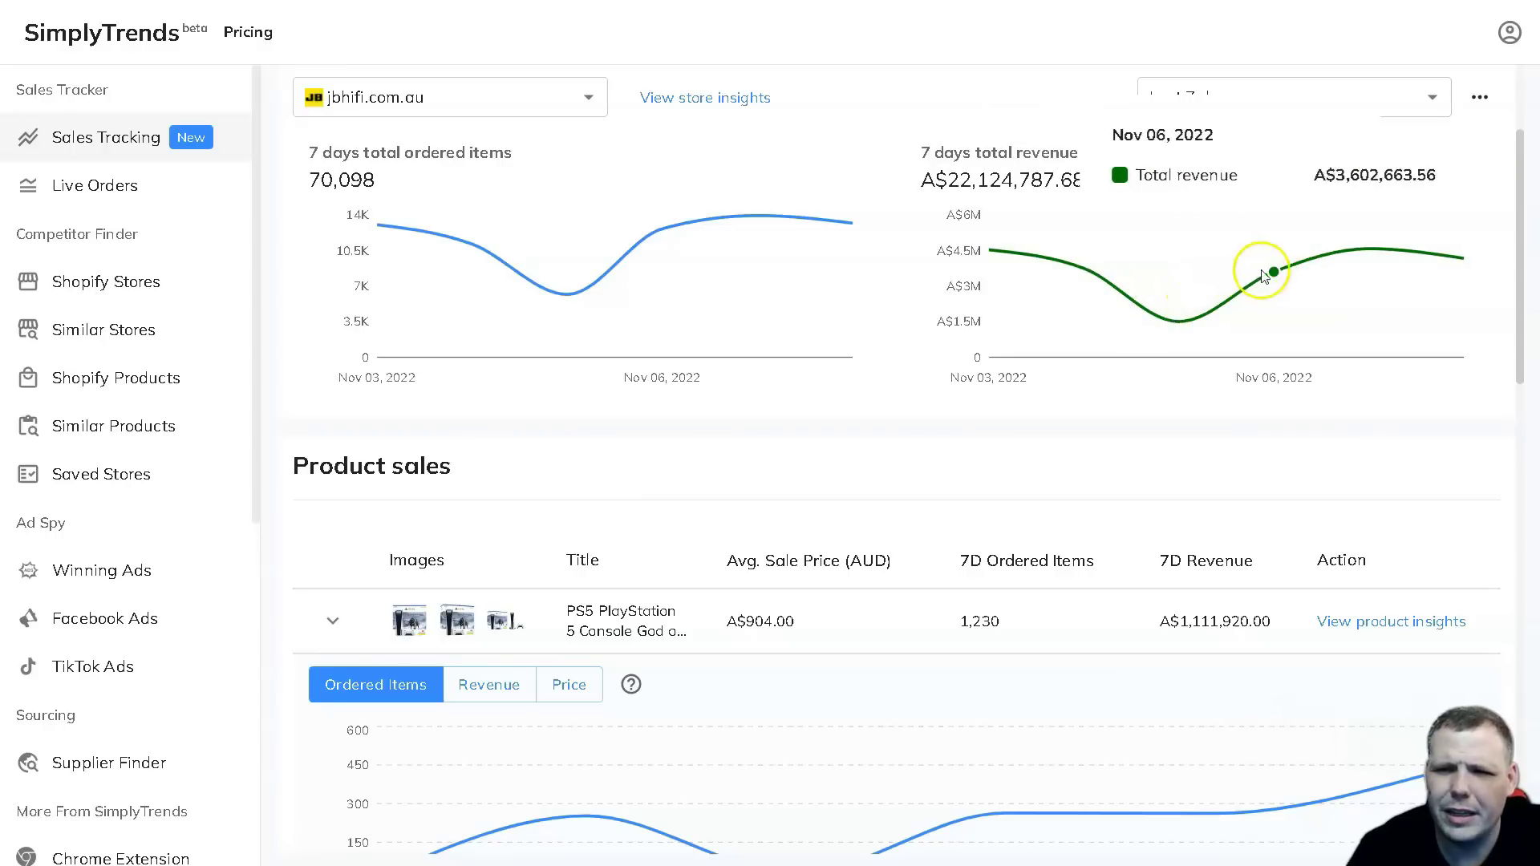
{"action": "scroll", "coordinate": [891, 427], "scroll_direction": "down", "scroll_amount": 2}
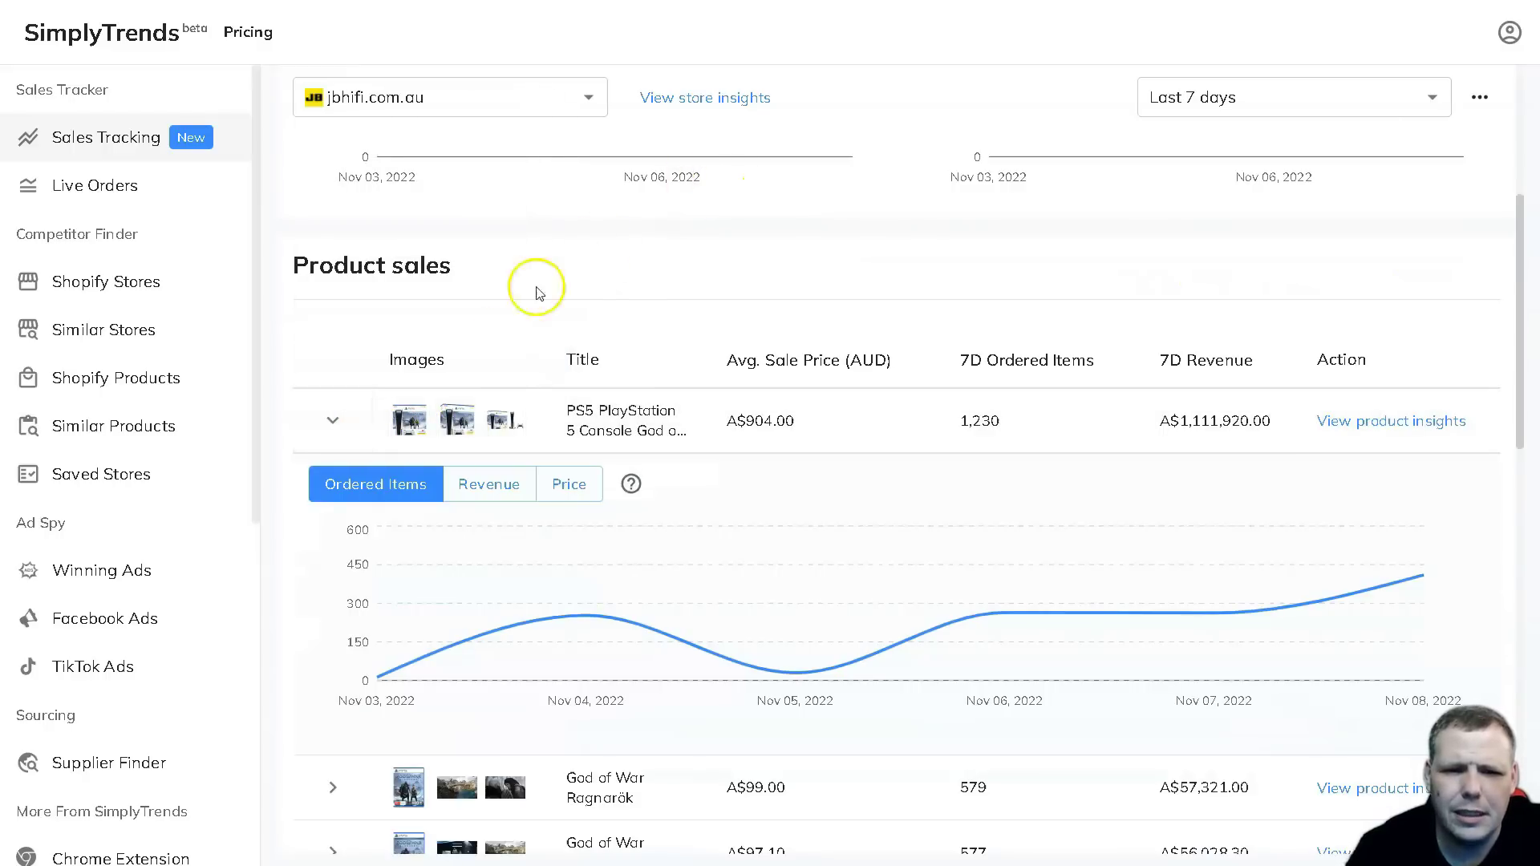
Collapse the PS5 God of War Ragnarök bundle's sales chart and open its product insights
{"action": "left_click", "coordinate": [334, 420]}
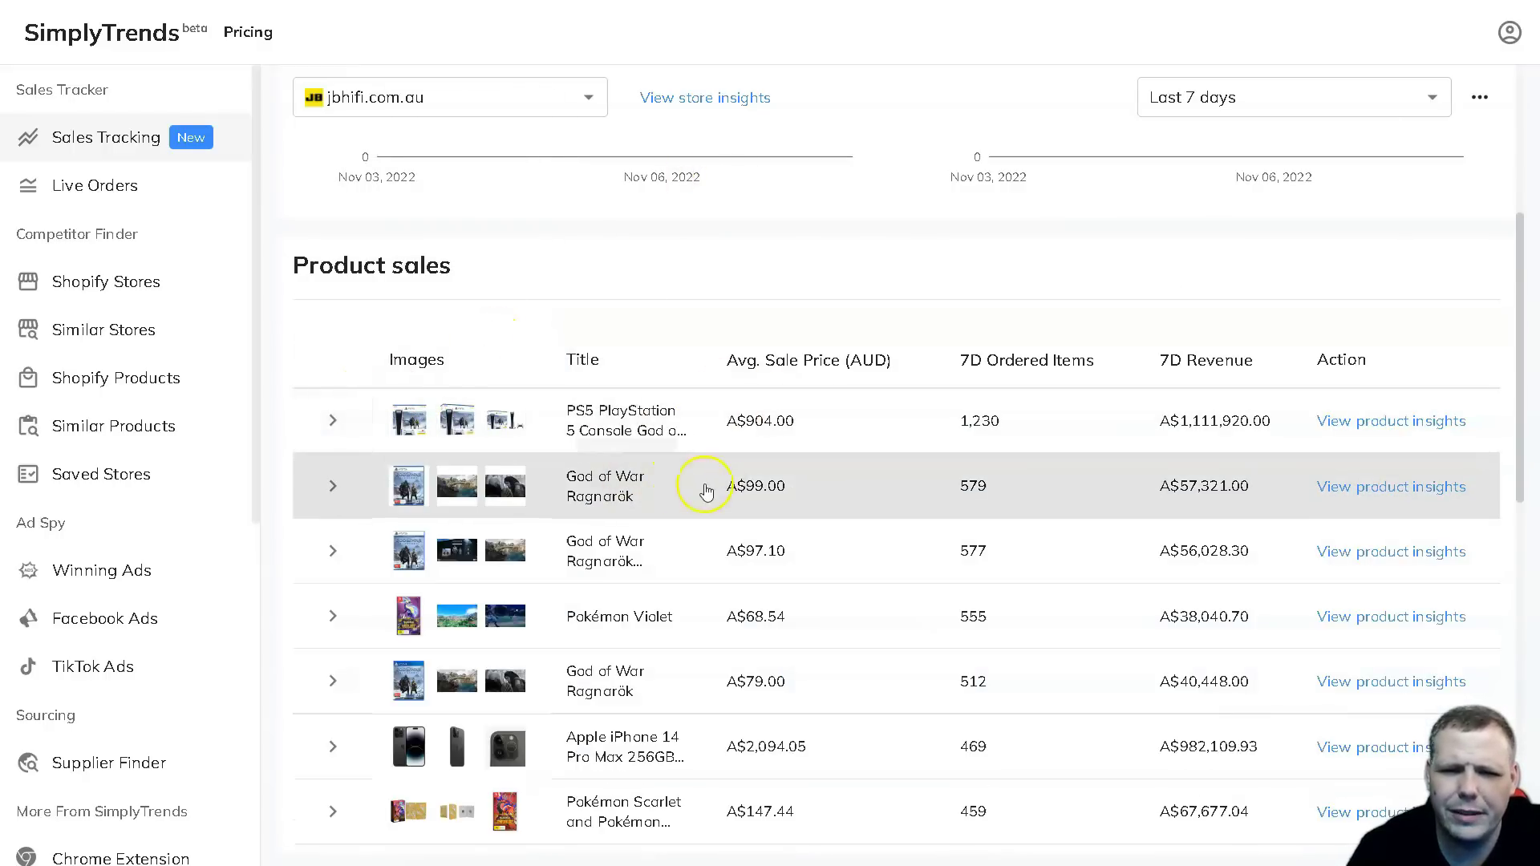
{"action": "scroll", "coordinate": [747, 482], "scroll_direction": "down", "scroll_amount": 2}
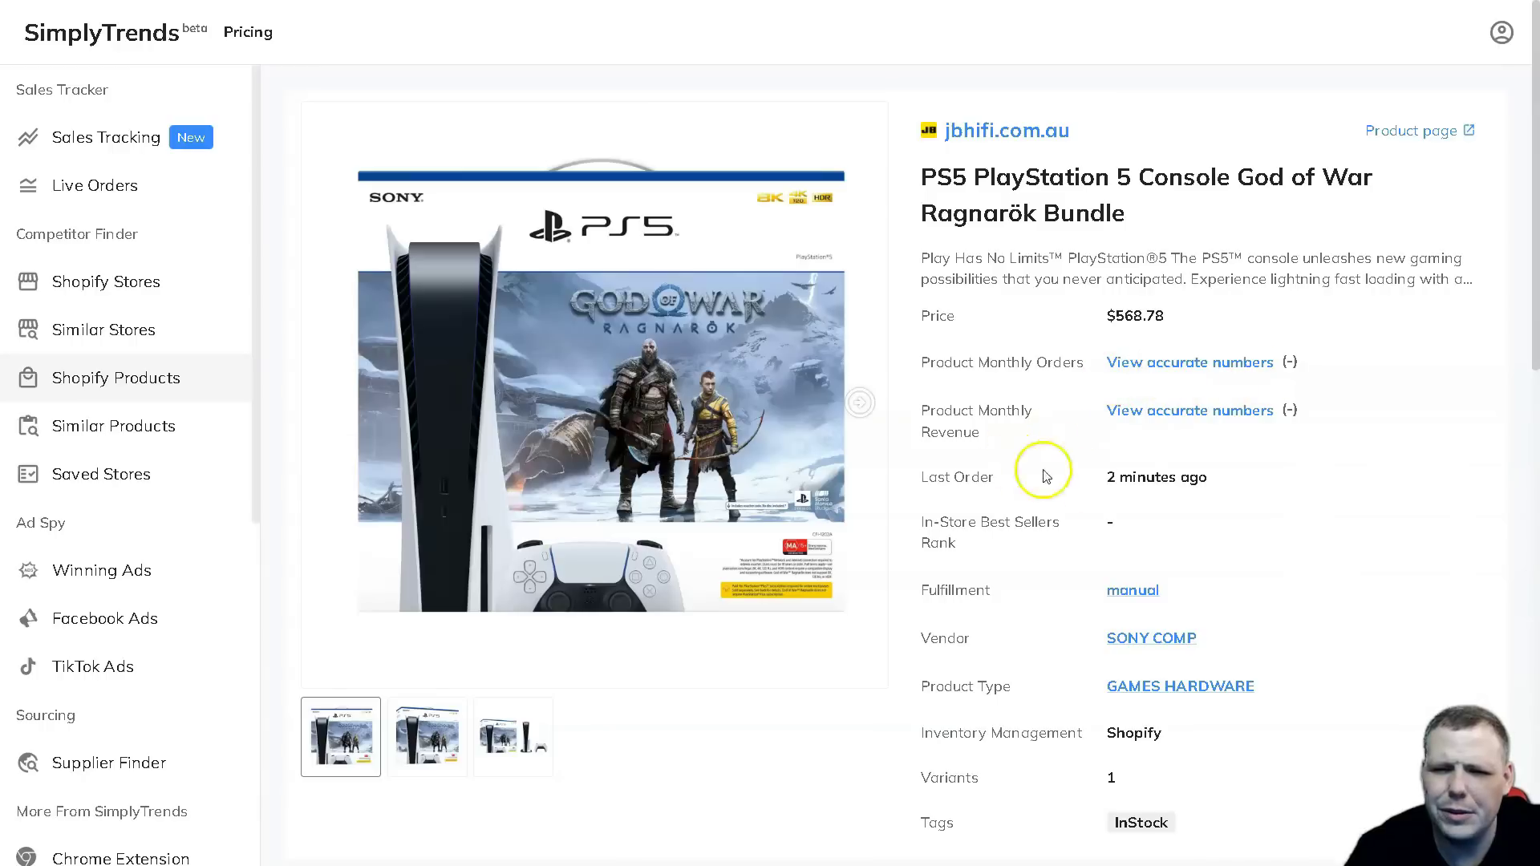
{"action": "scroll", "coordinate": [1023, 499], "scroll_direction": "down", "scroll_amount": 1}
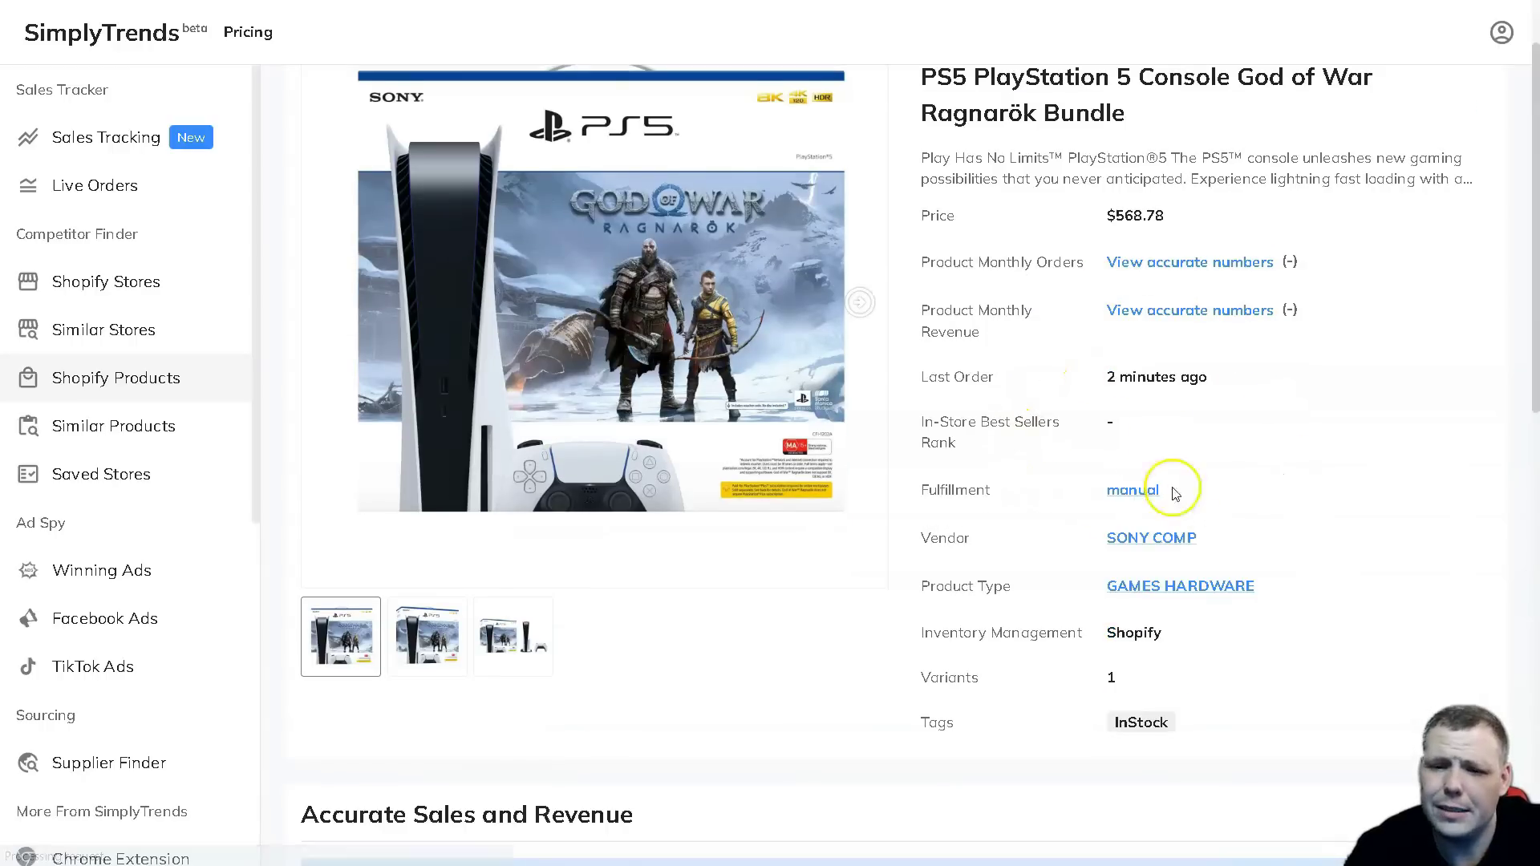
{"action": "scroll", "coordinate": [1162, 506], "scroll_direction": "down", "scroll_amount": 4}
{"action": "scroll", "coordinate": [1155, 512], "scroll_direction": "up", "scroll_amount": 1}
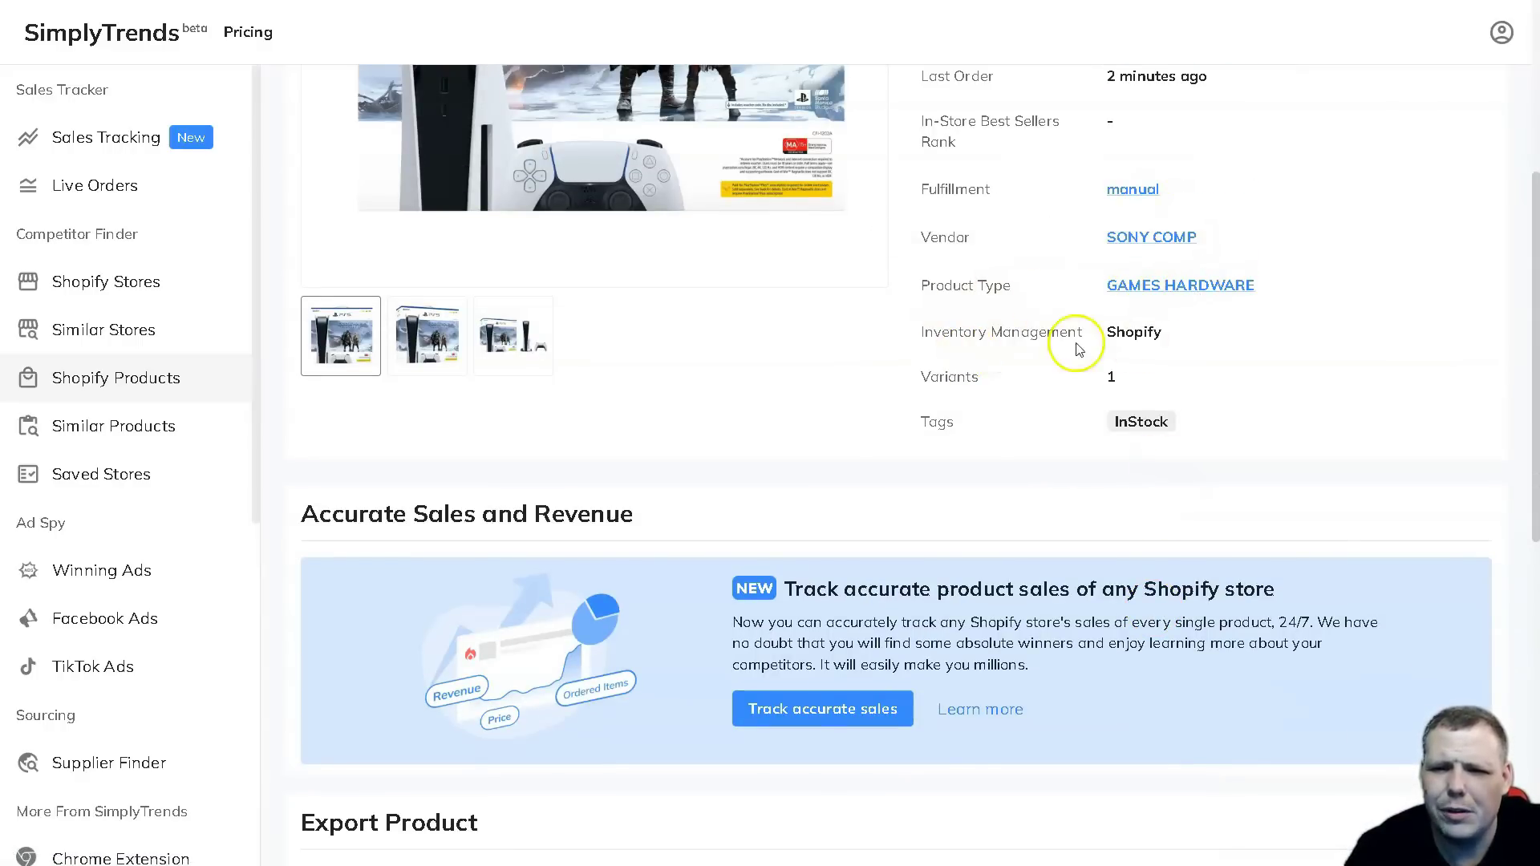
{"action": "scroll", "coordinate": [1045, 397], "scroll_direction": "up", "scroll_amount": 1}
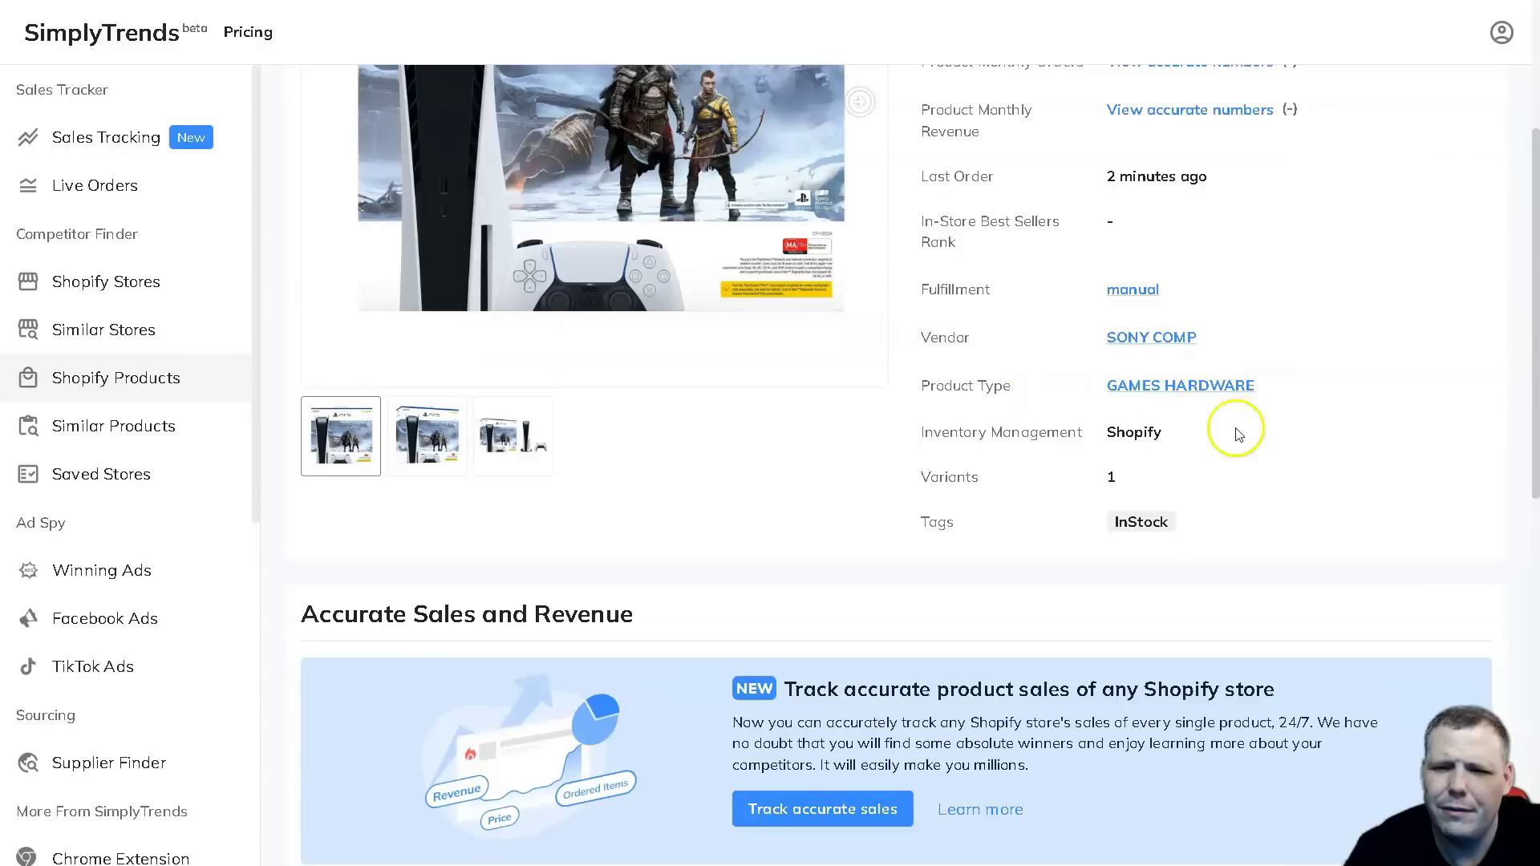
{"action": "scroll", "coordinate": [1107, 458], "scroll_direction": "down", "scroll_amount": 2}
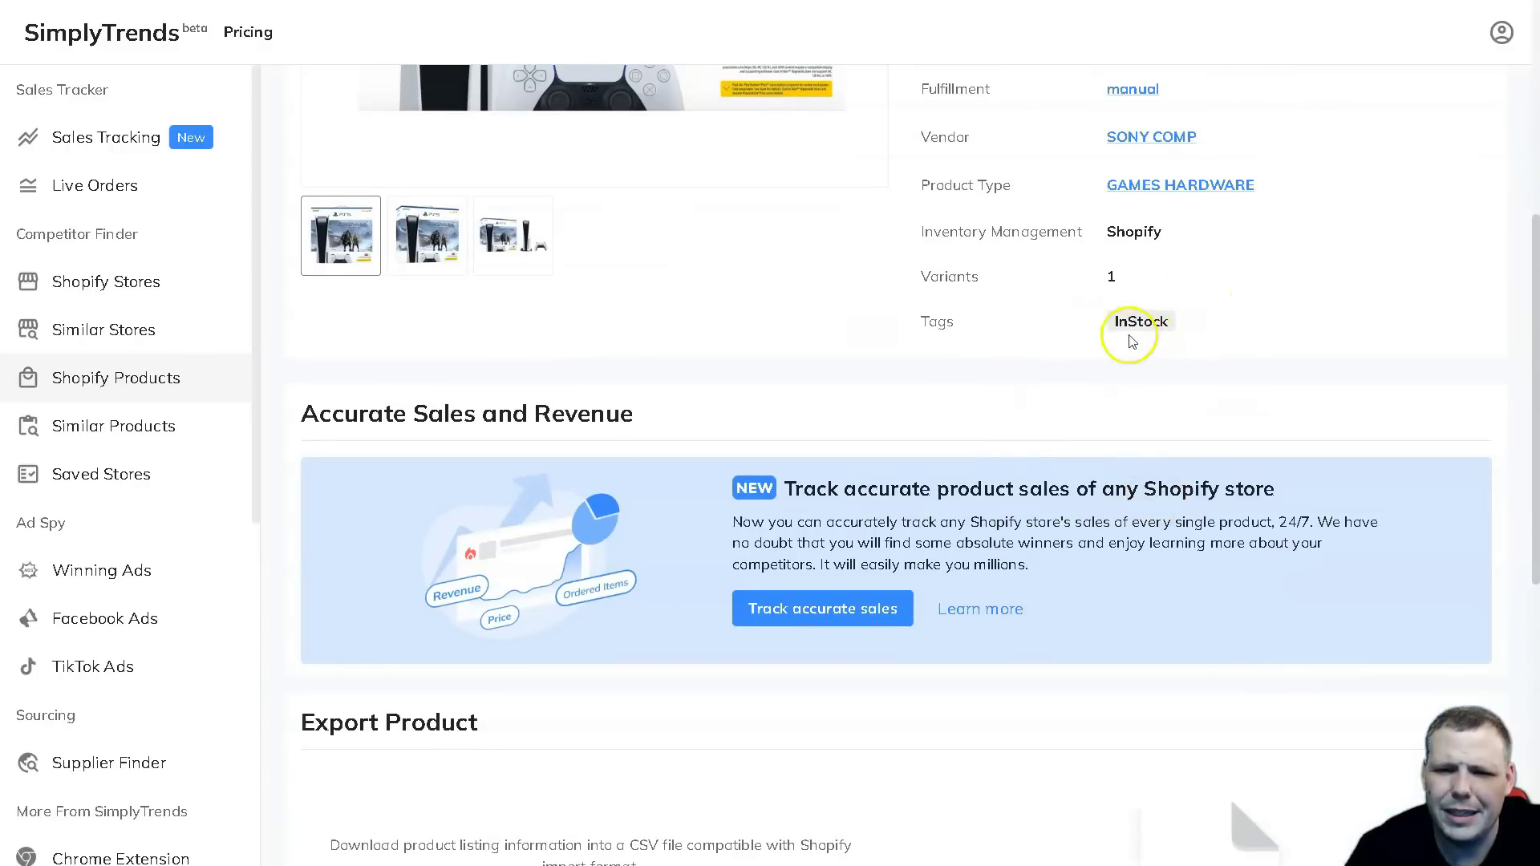
{"action": "scroll", "coordinate": [1023, 416], "scroll_direction": "down", "scroll_amount": 1}
{"action": "scroll", "coordinate": [944, 436], "scroll_direction": "down", "scroll_amount": 1}
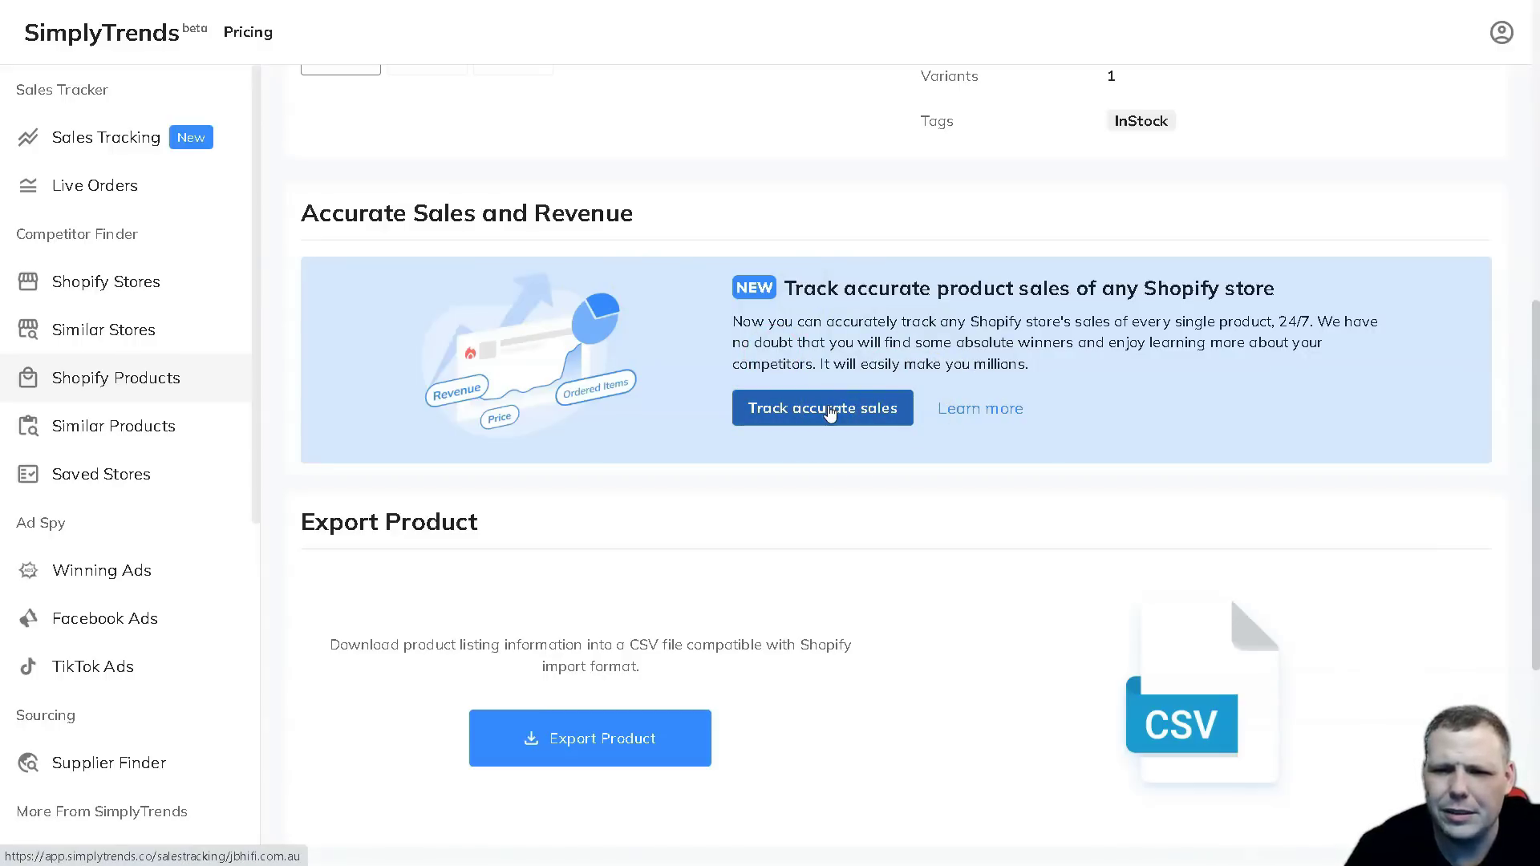
{"action": "scroll", "coordinate": [831, 409], "scroll_direction": "down", "scroll_amount": 2}
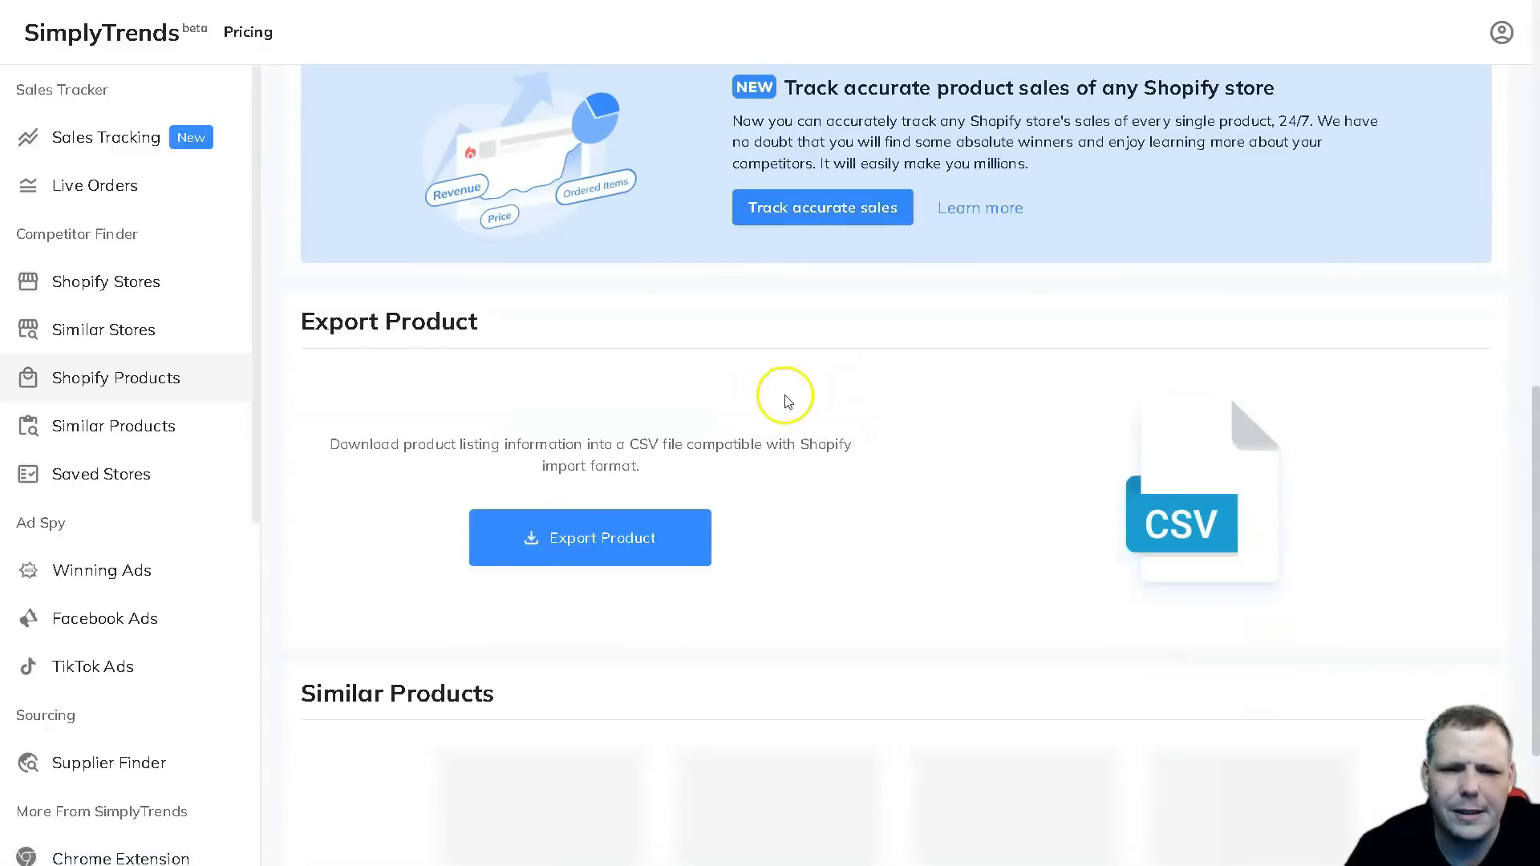
{"action": "scroll", "coordinate": [786, 402], "scroll_direction": "down", "scroll_amount": 2}
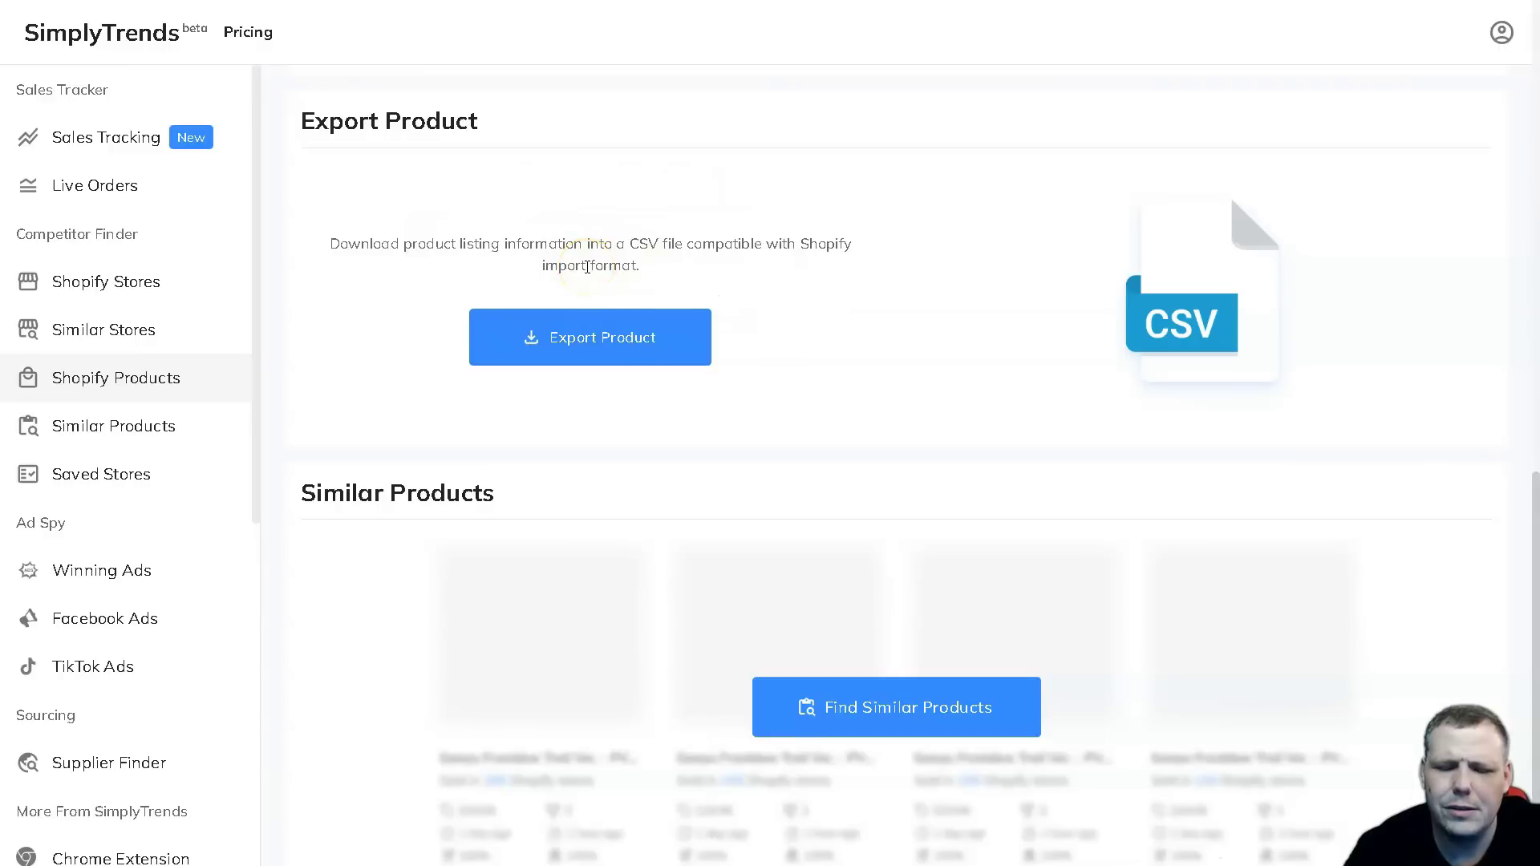
{"action": "scroll", "coordinate": [726, 450], "scroll_direction": "down", "scroll_amount": 1}
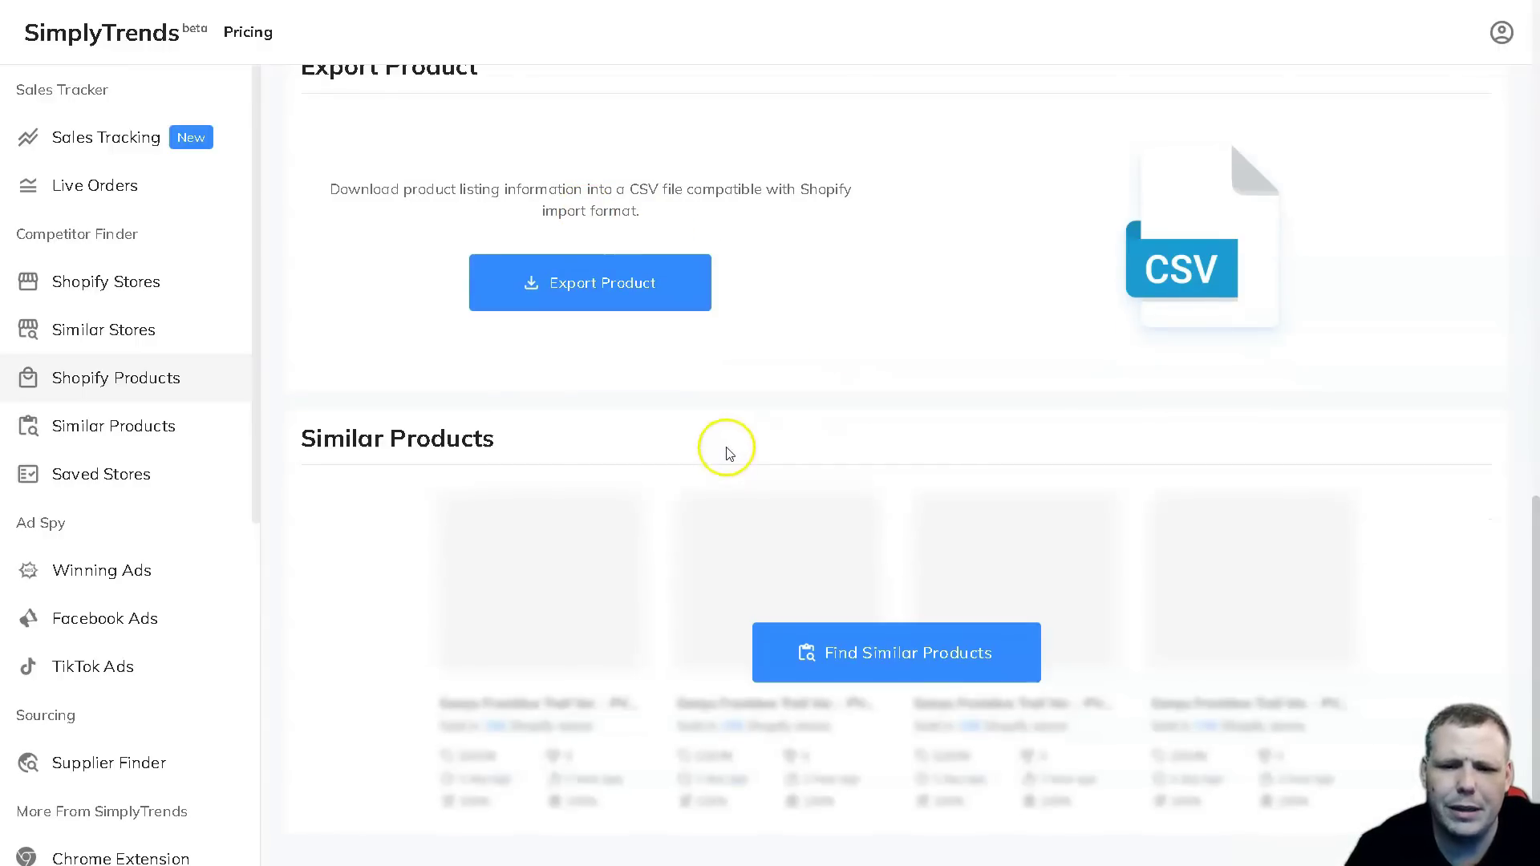
{"action": "scroll", "coordinate": [710, 439], "scroll_direction": "up", "scroll_amount": 2}
{"action": "scroll", "coordinate": [710, 439], "scroll_direction": "up", "scroll_amount": 5}
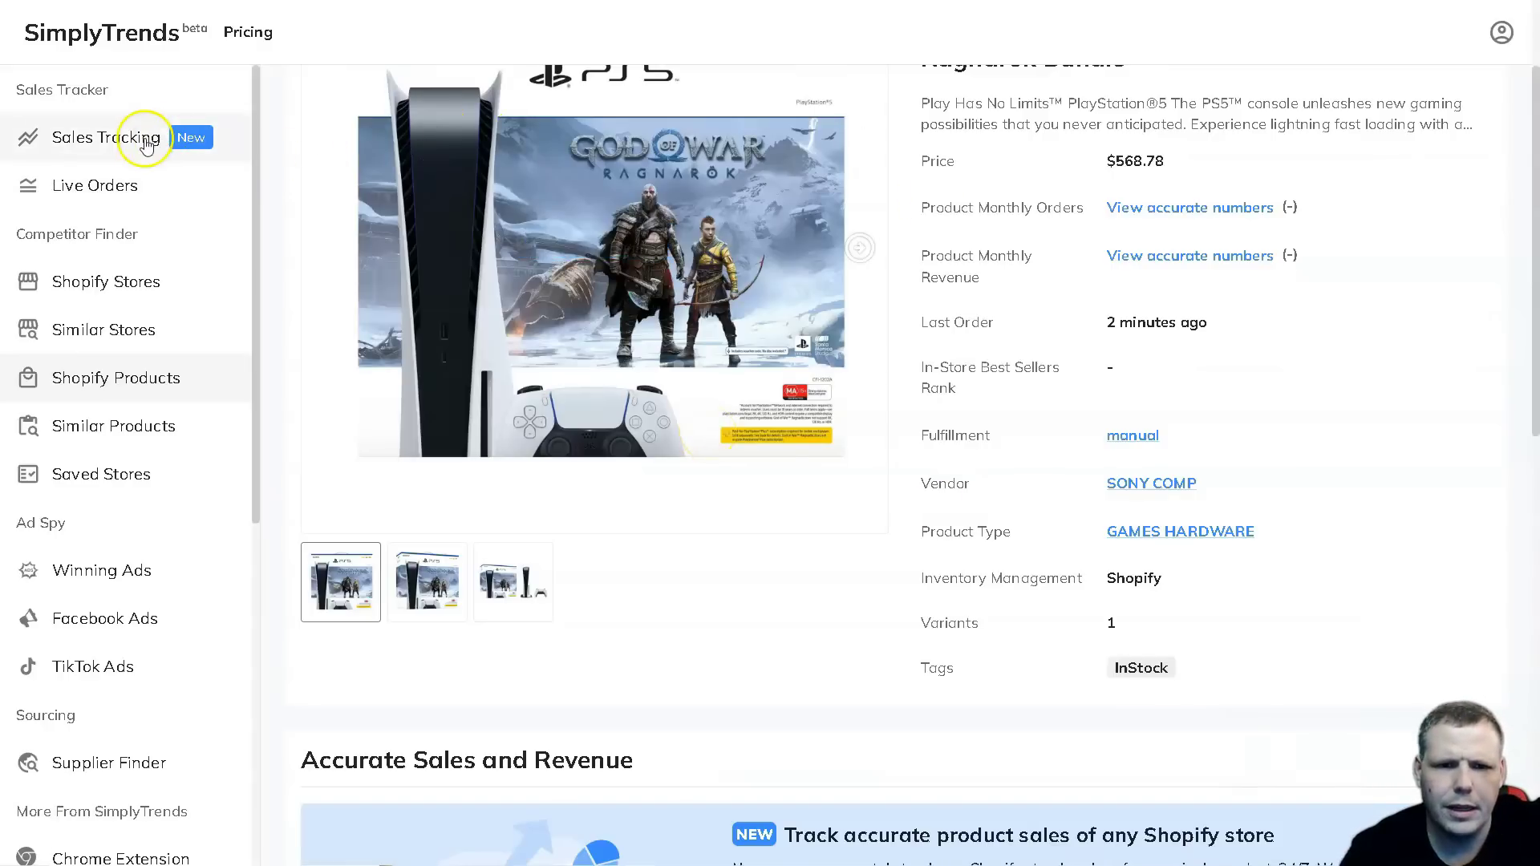
Return to Sales Tracking and submit 'fashinova.com' as the store URL
{"action": "left_click", "coordinate": [148, 142]}
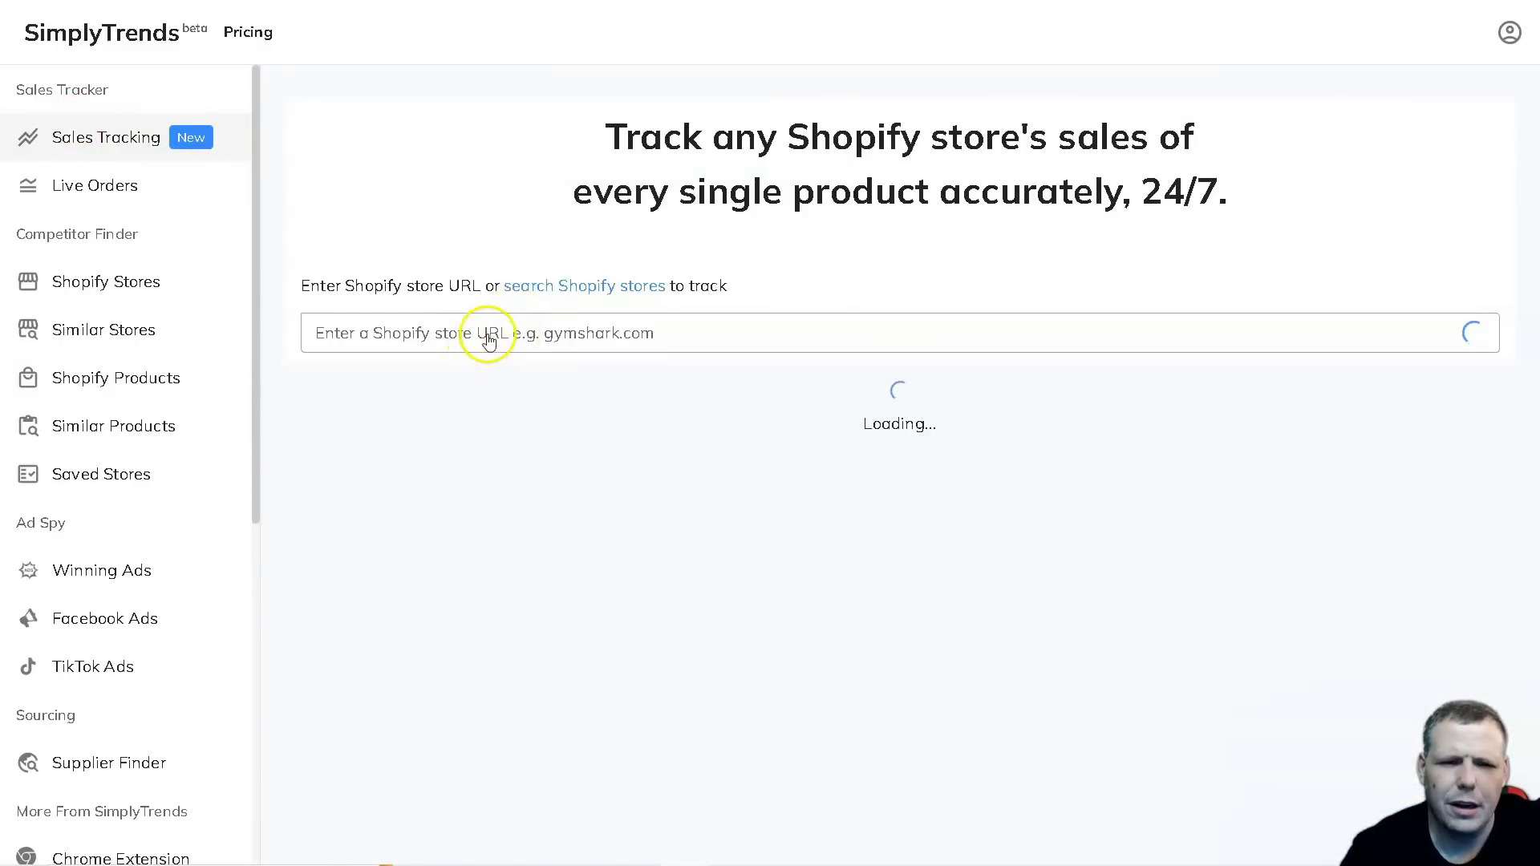
{"action": "left_click", "coordinate": [481, 332]}
{"action": "left_click", "coordinate": [481, 332]}
{"action": "type", "text": "fashin"}
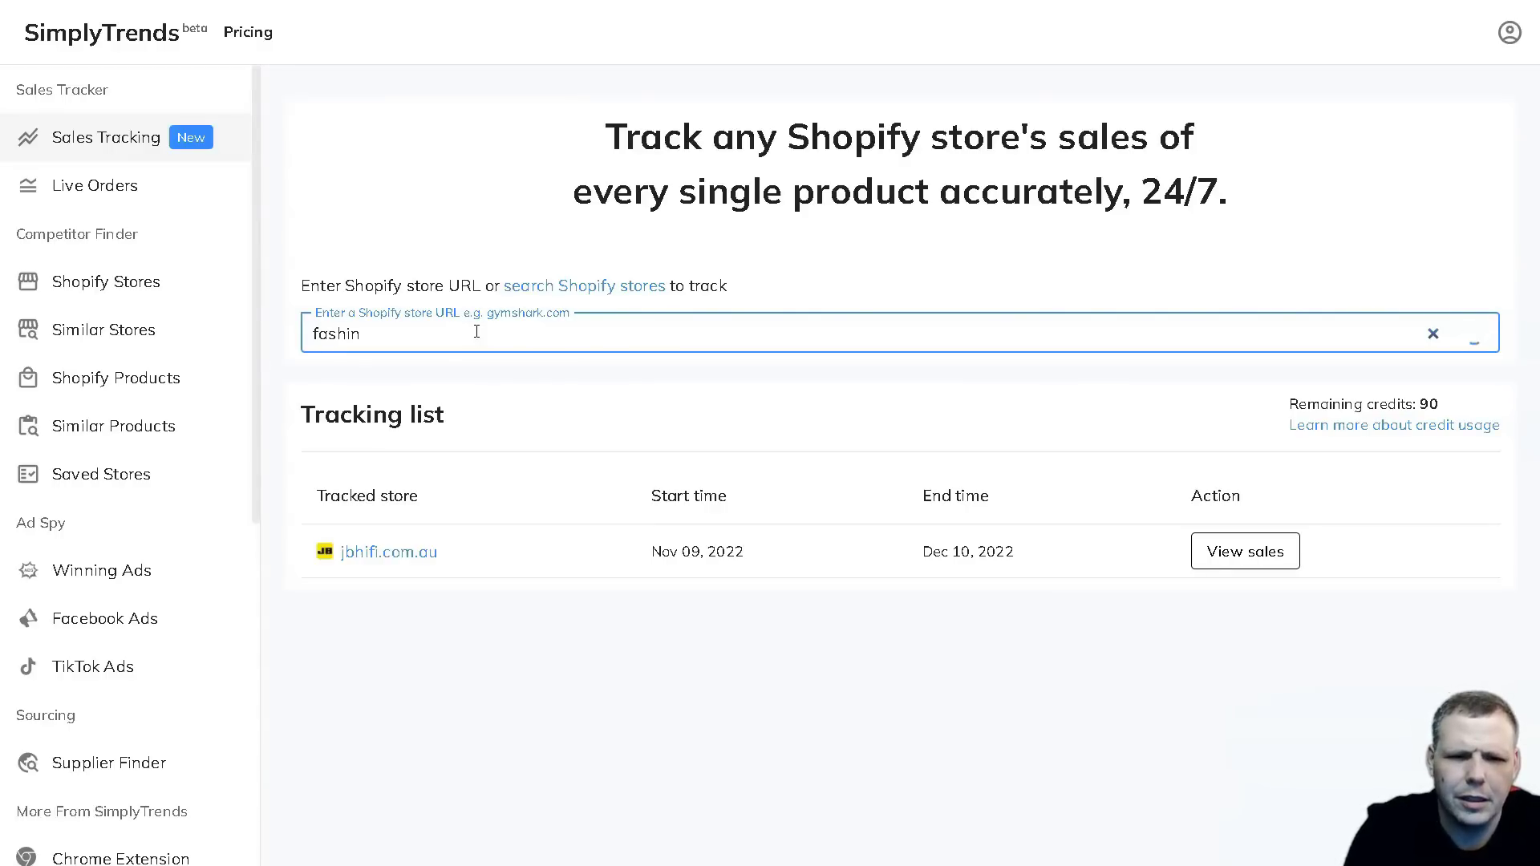
{"action": "type", "text": "o"}
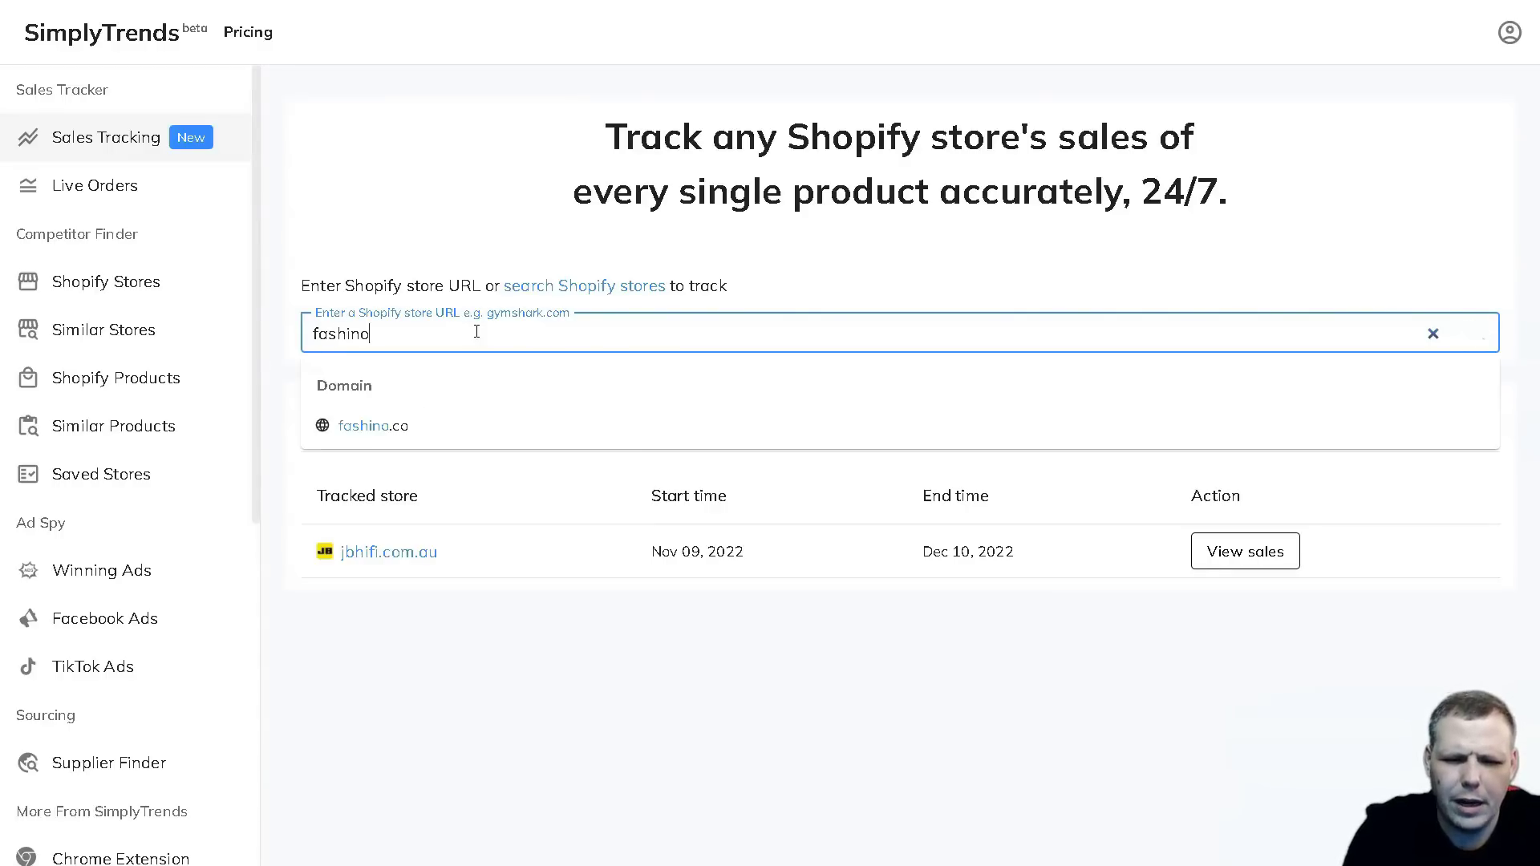
{"action": "type", "text": "vo"}
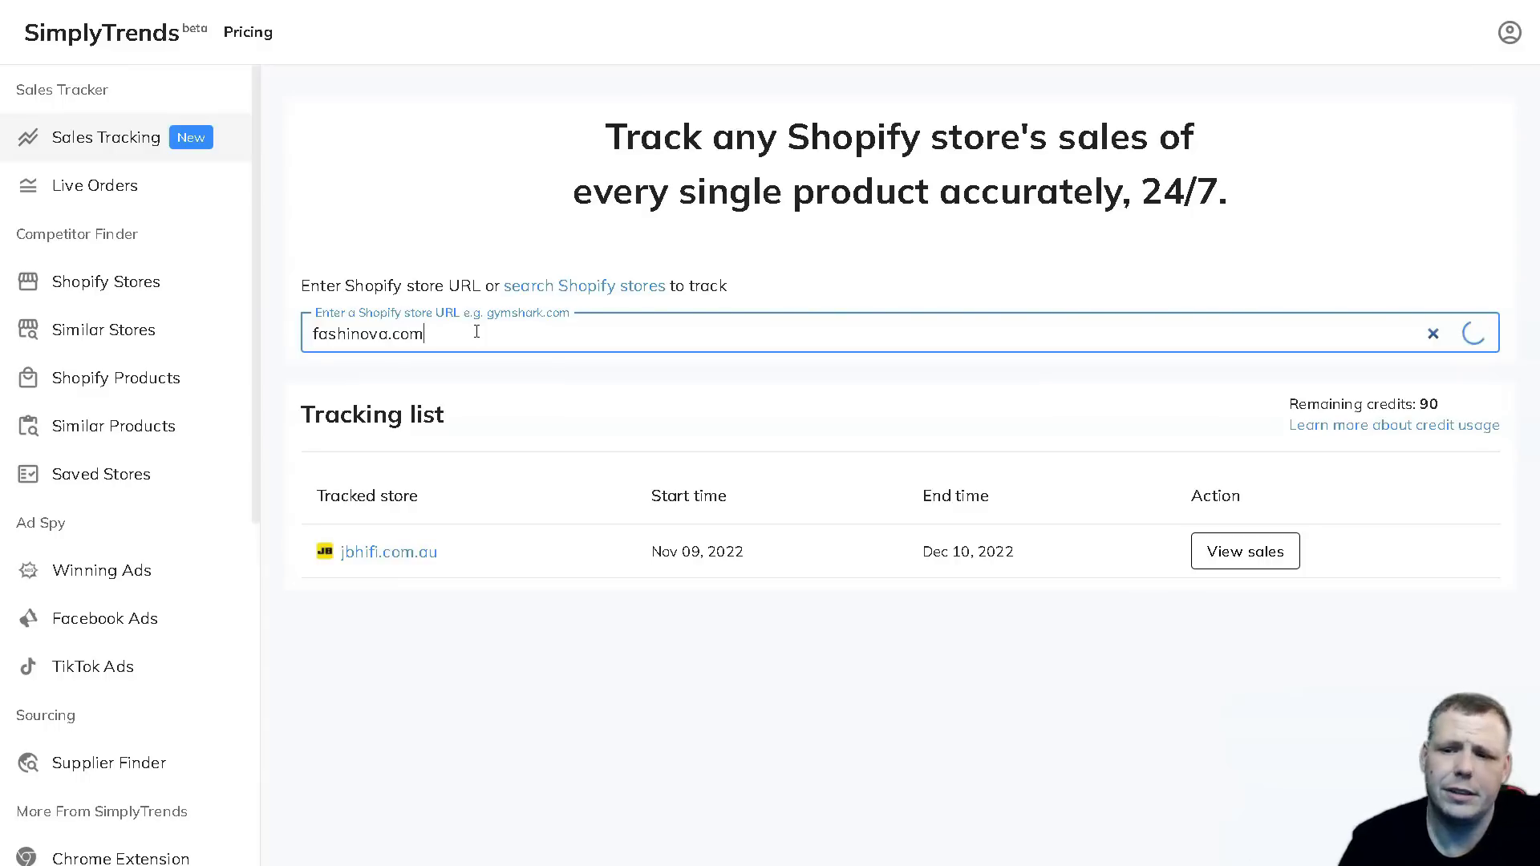
{"action": "key", "text": "Return"}
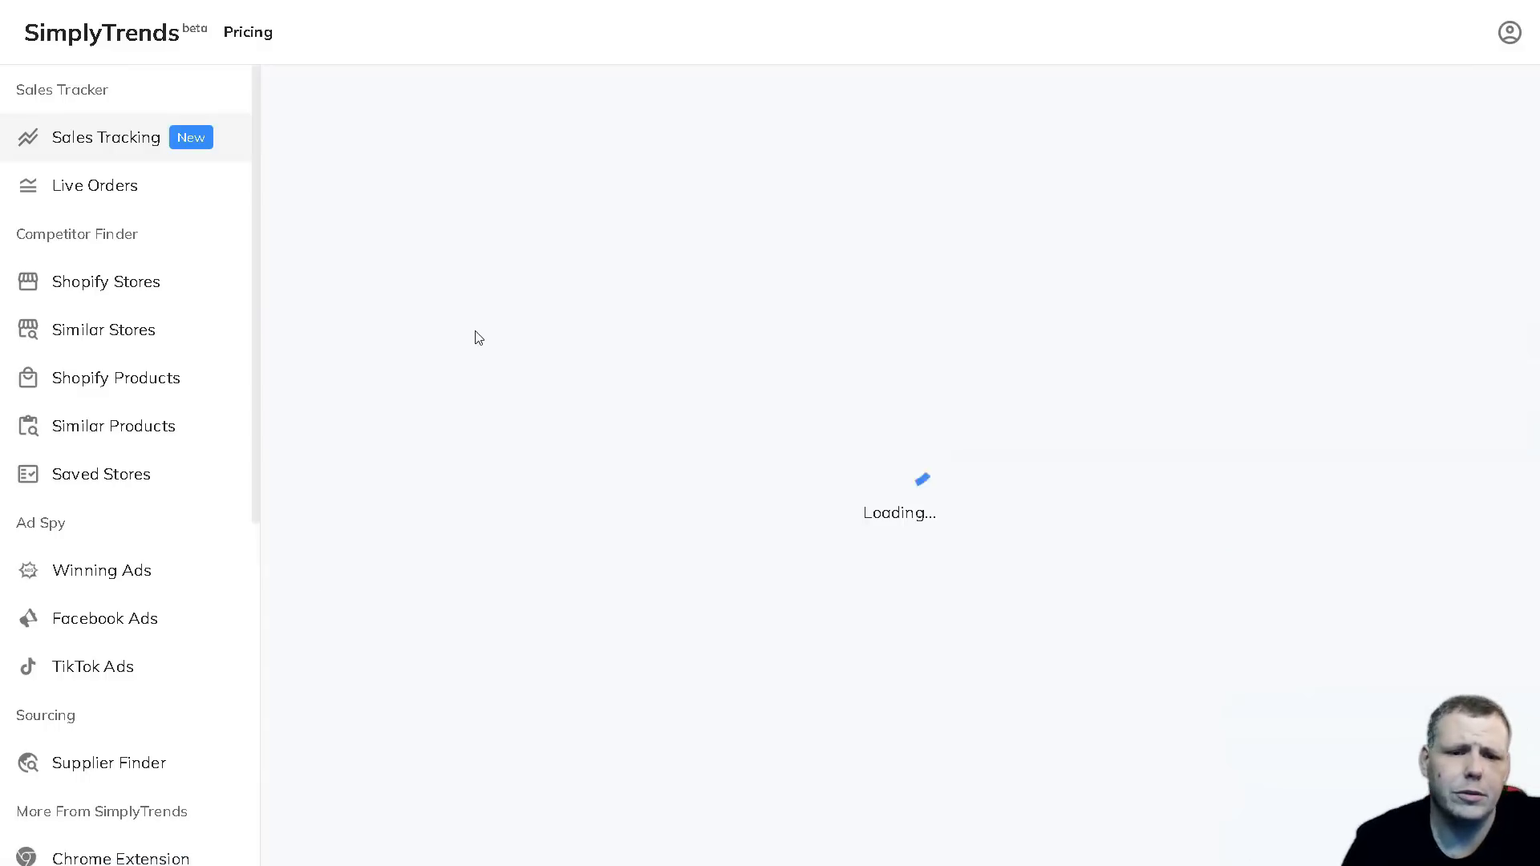
Search the tracked-store list for 'fashionnova.com', then close it and re-enter the corrected URL
{"action": "left_click", "coordinate": [460, 329]}
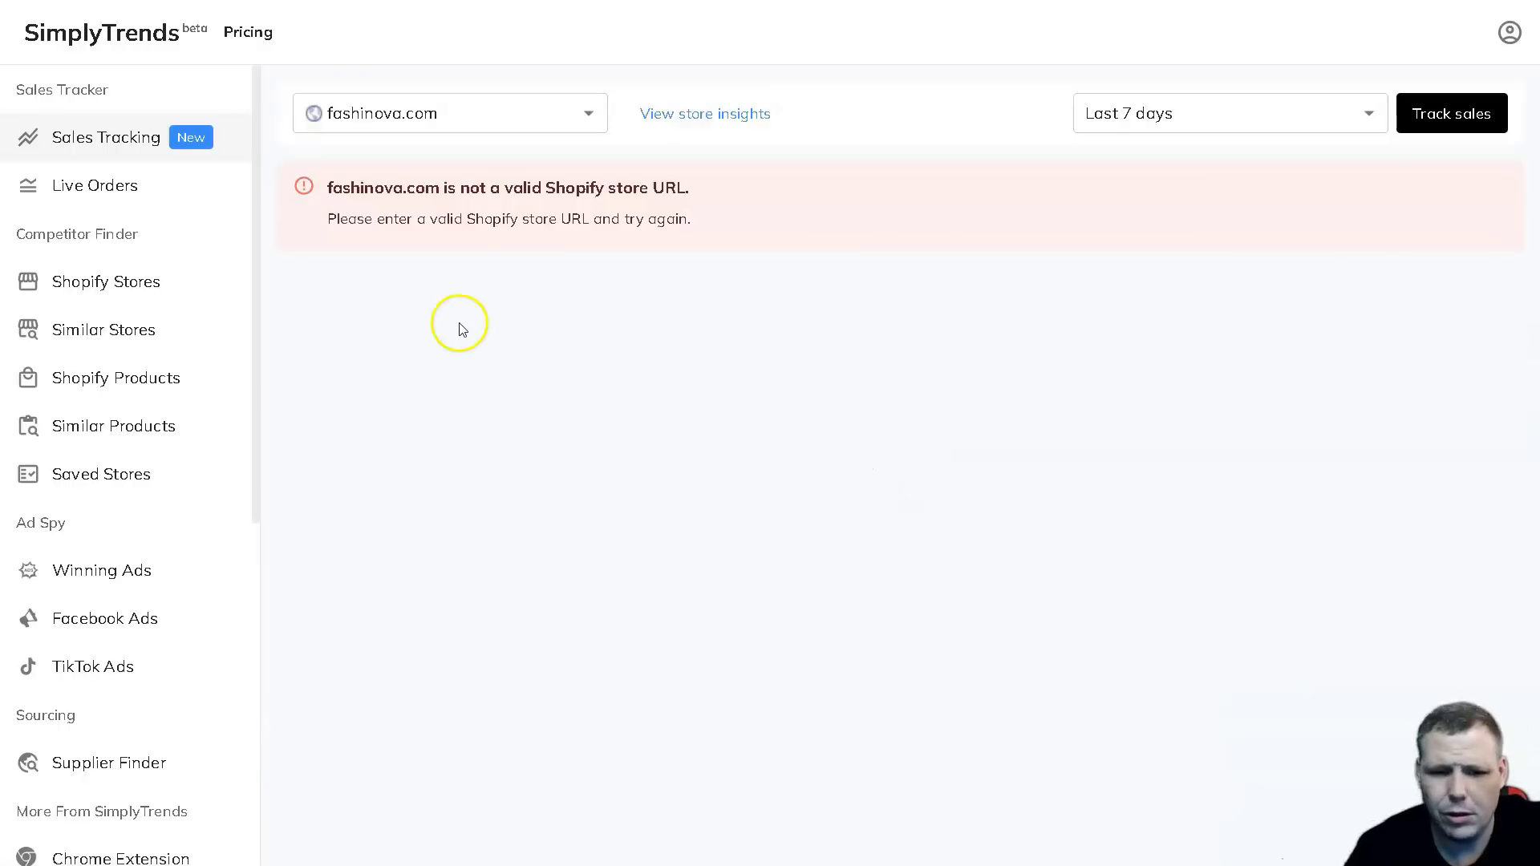
{"action": "left_click", "coordinate": [469, 115]}
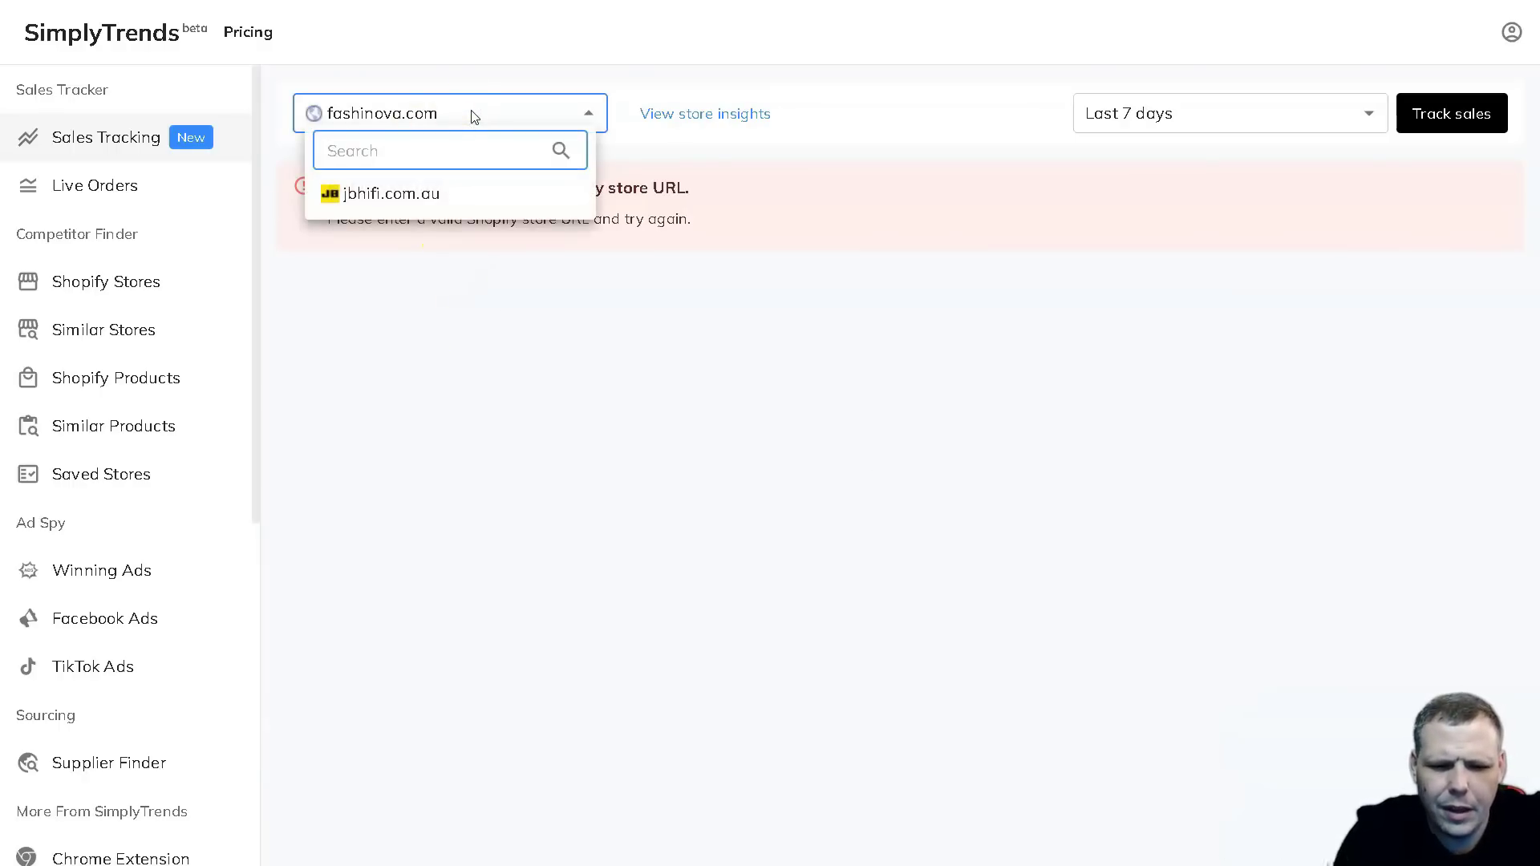
{"action": "type", "text": "fashionnova.com"}
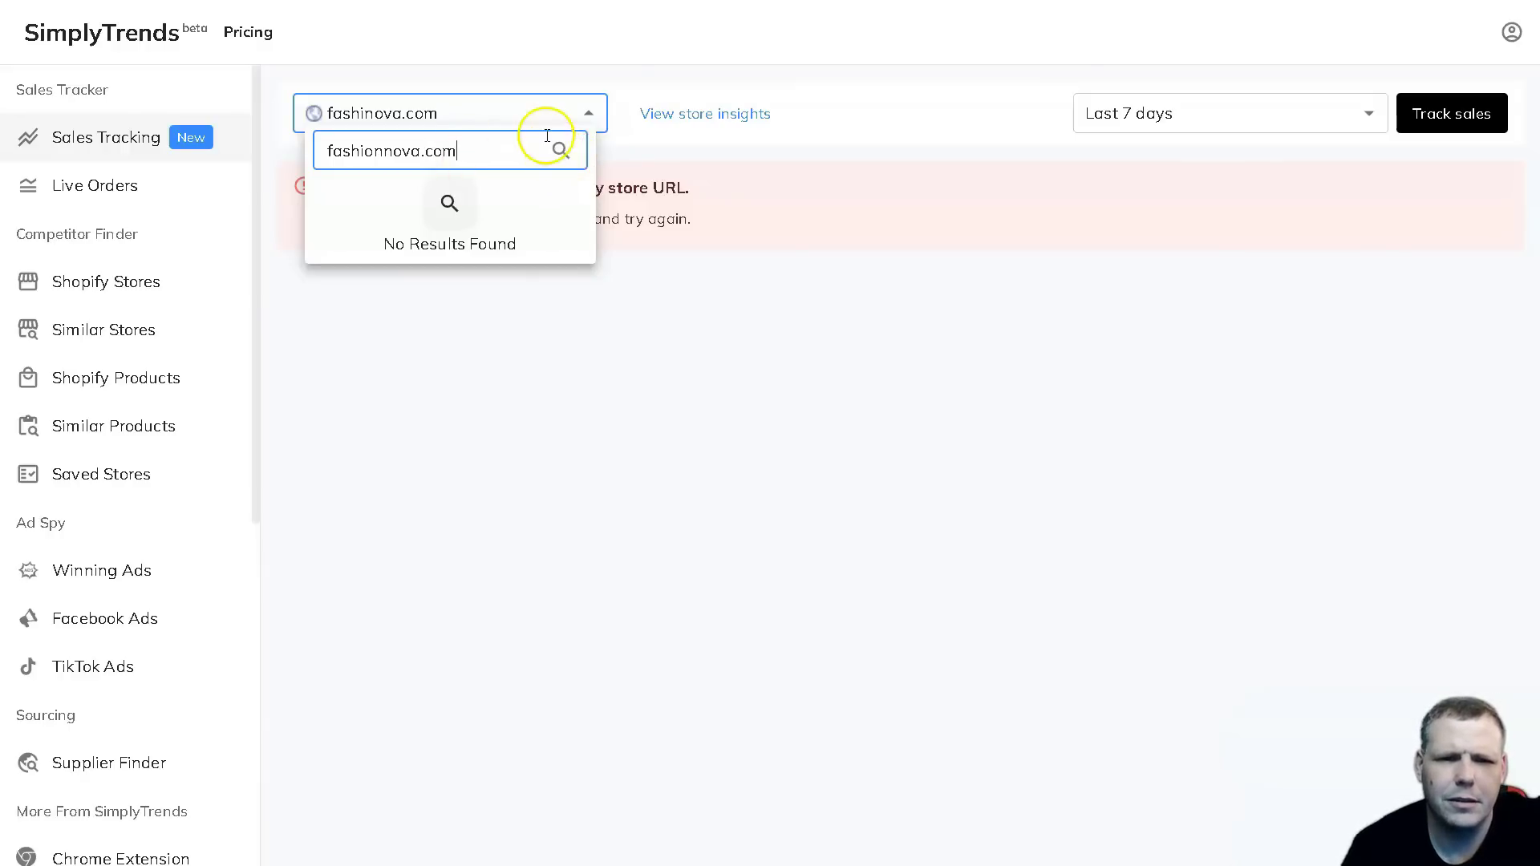
{"action": "left_click", "coordinate": [605, 48]}
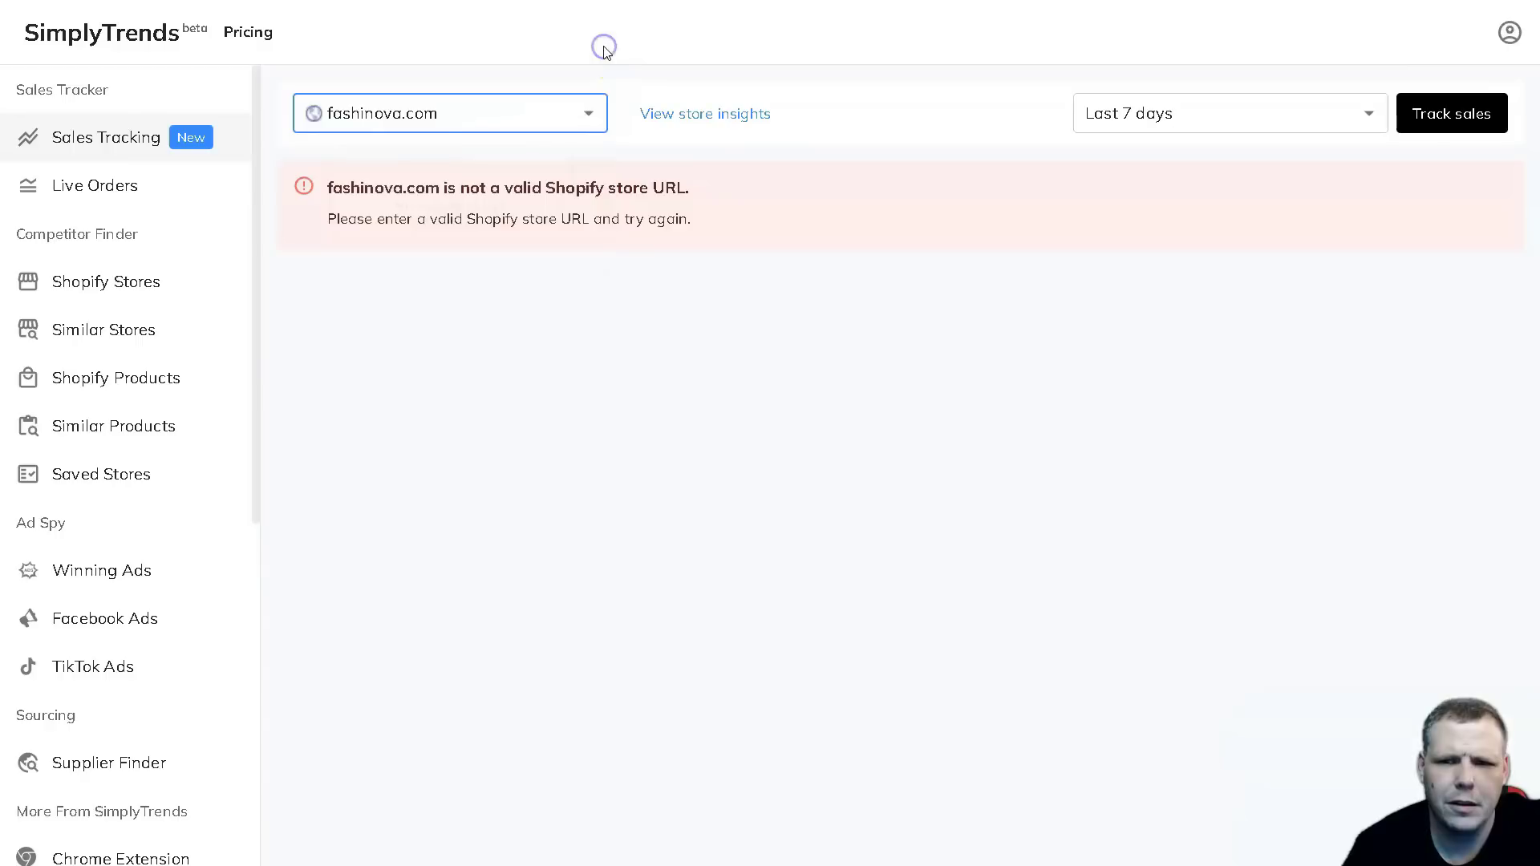
{"action": "type", "text": "fashionnova.com"}
{"action": "left_click", "coordinate": [509, 133]}
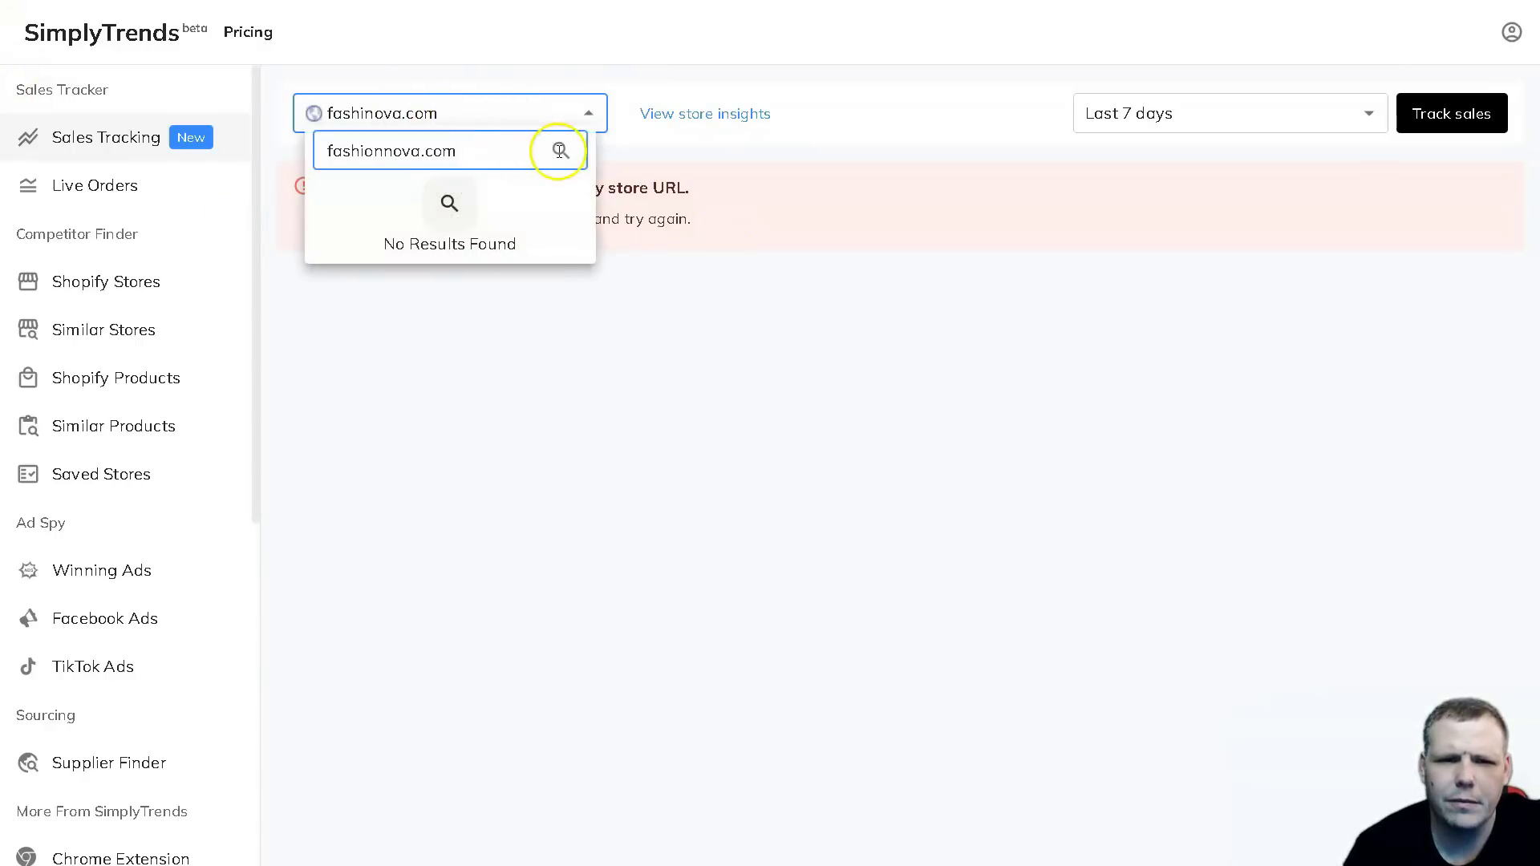
{"action": "left_click", "coordinate": [485, 150]}
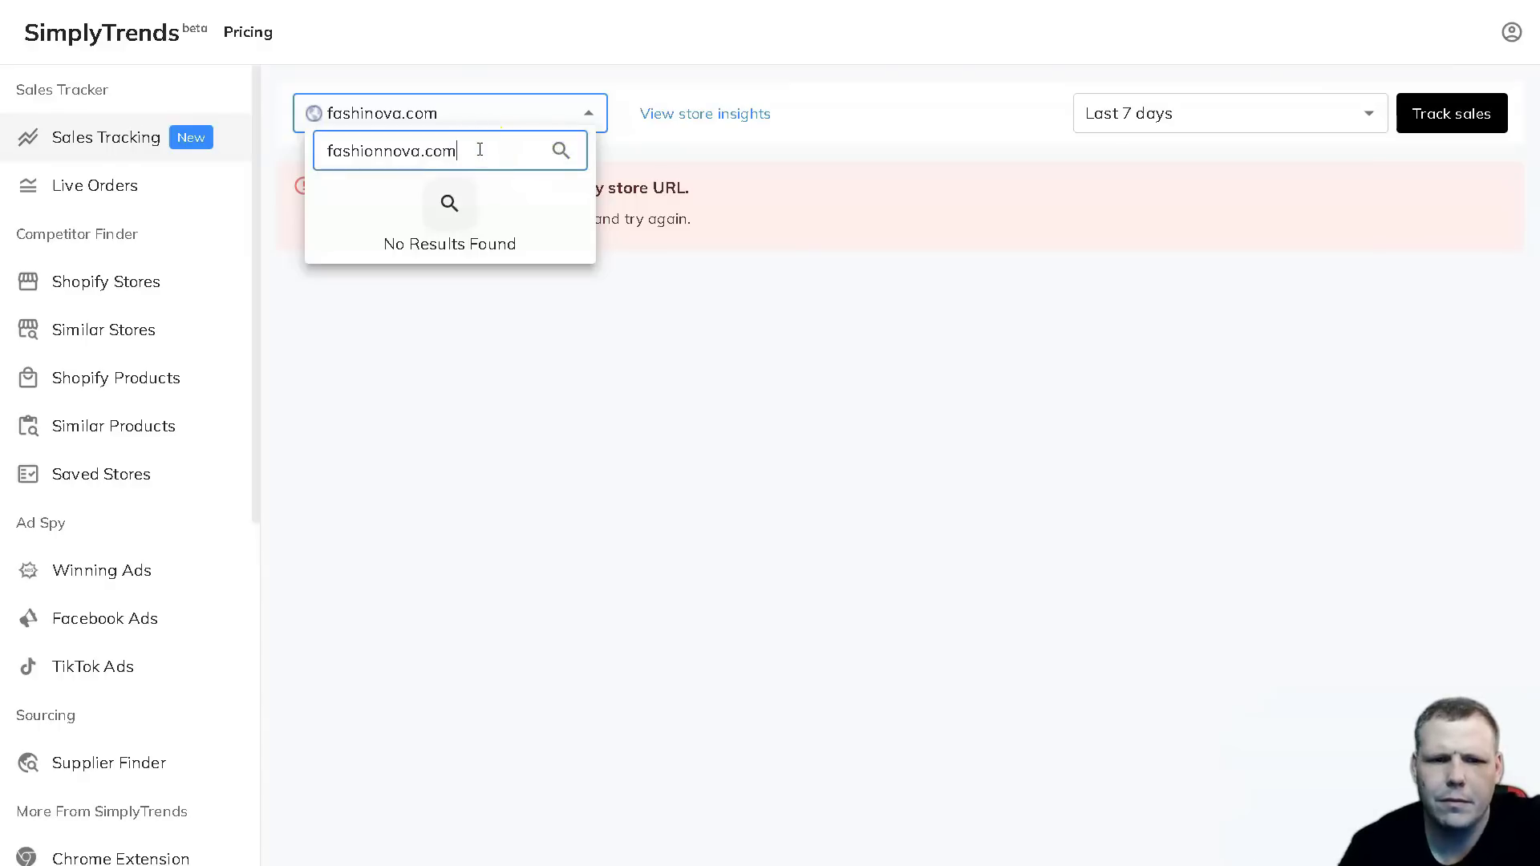
{"action": "left_click", "coordinate": [756, 311]}
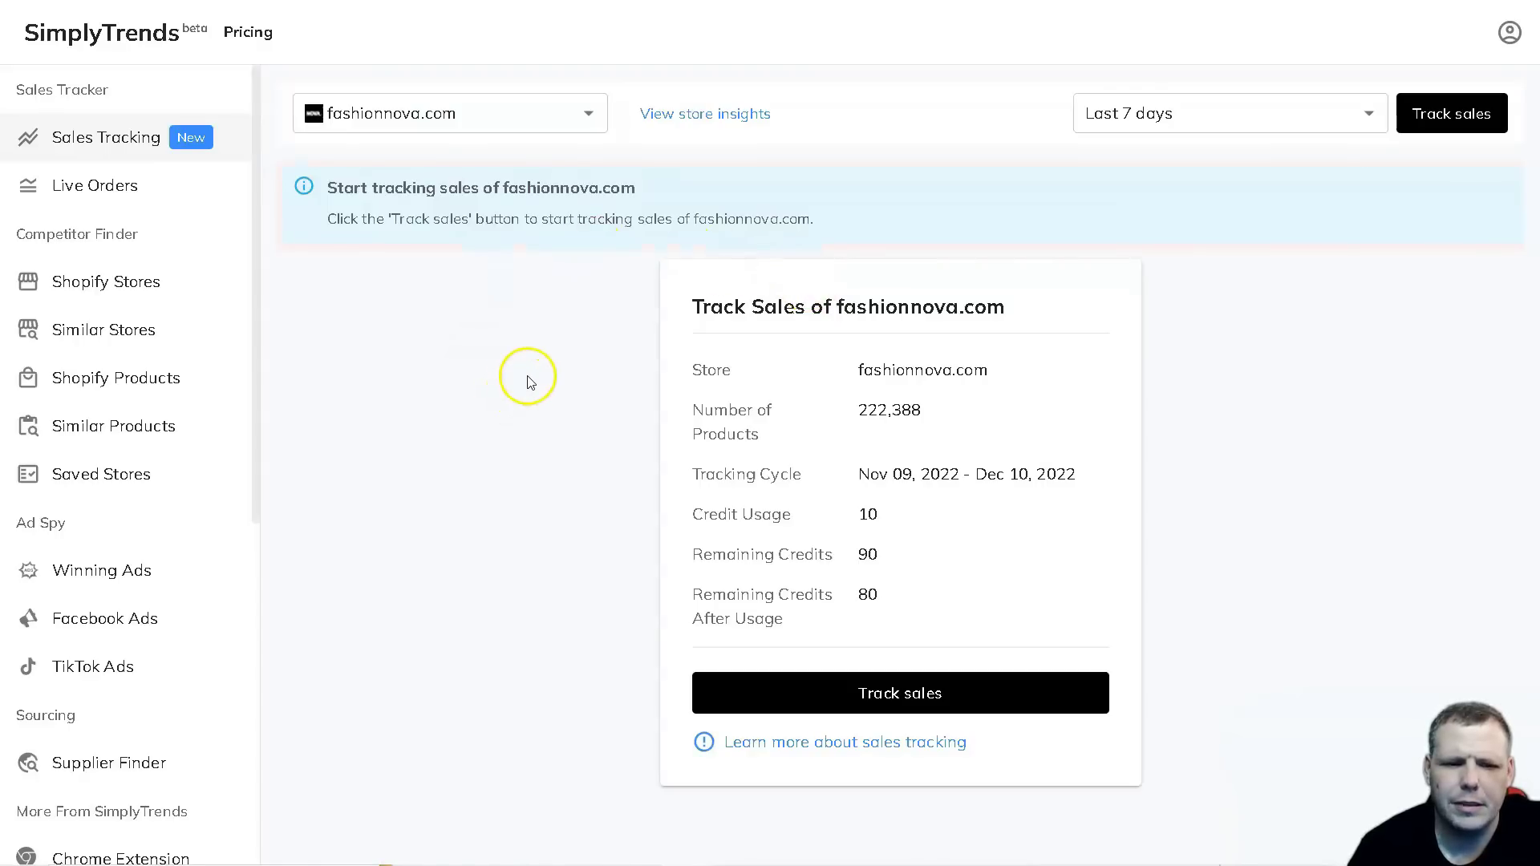
Open fashionnova.com's store insights and scroll to its Sep 2022 revenue statistics
{"action": "left_click", "coordinate": [733, 113]}
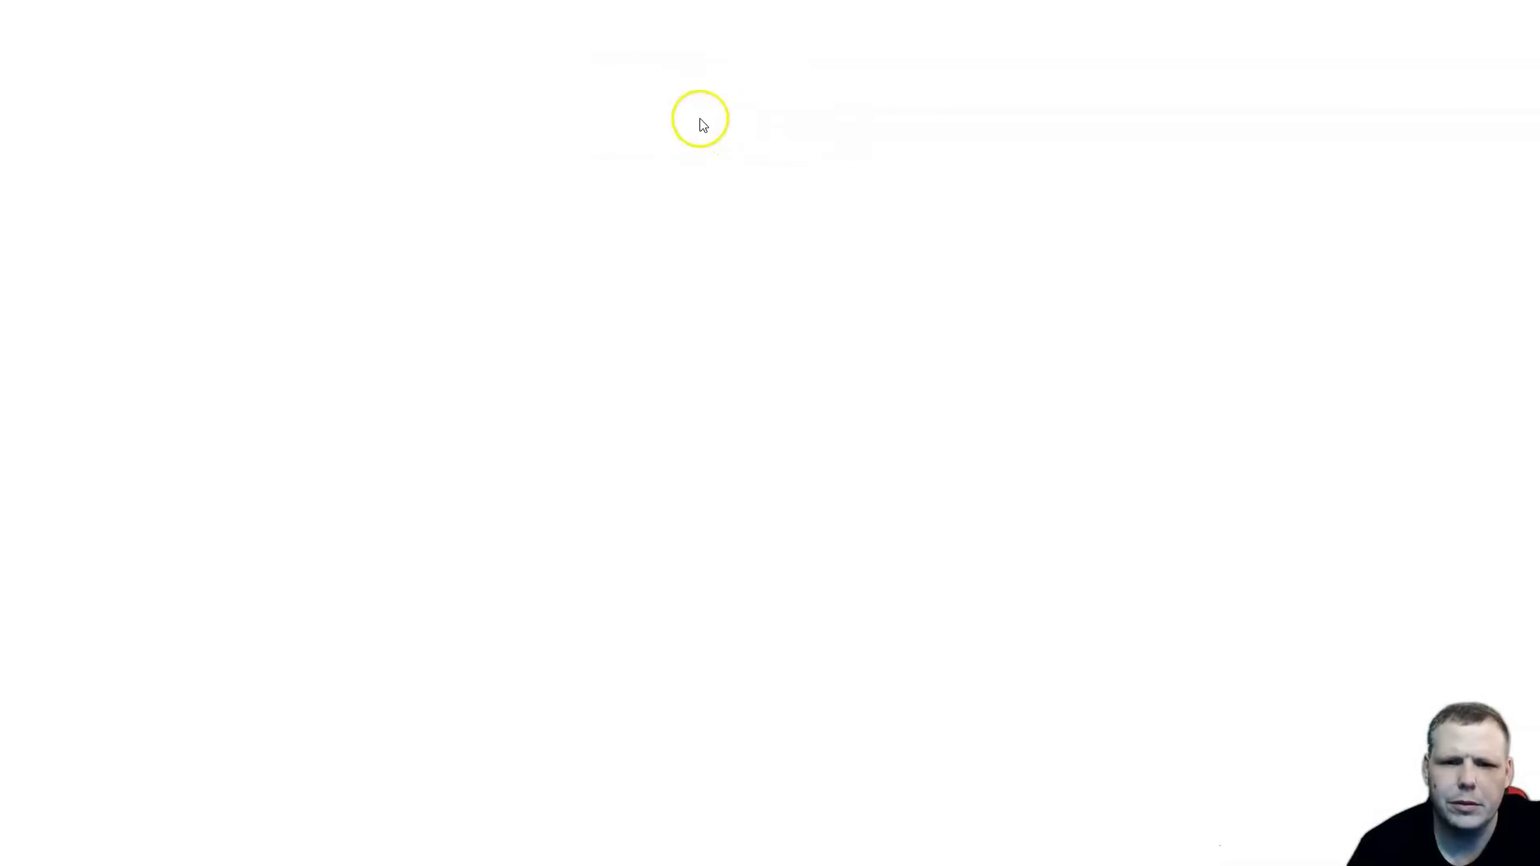
{"action": "left_click", "coordinate": [739, 146]}
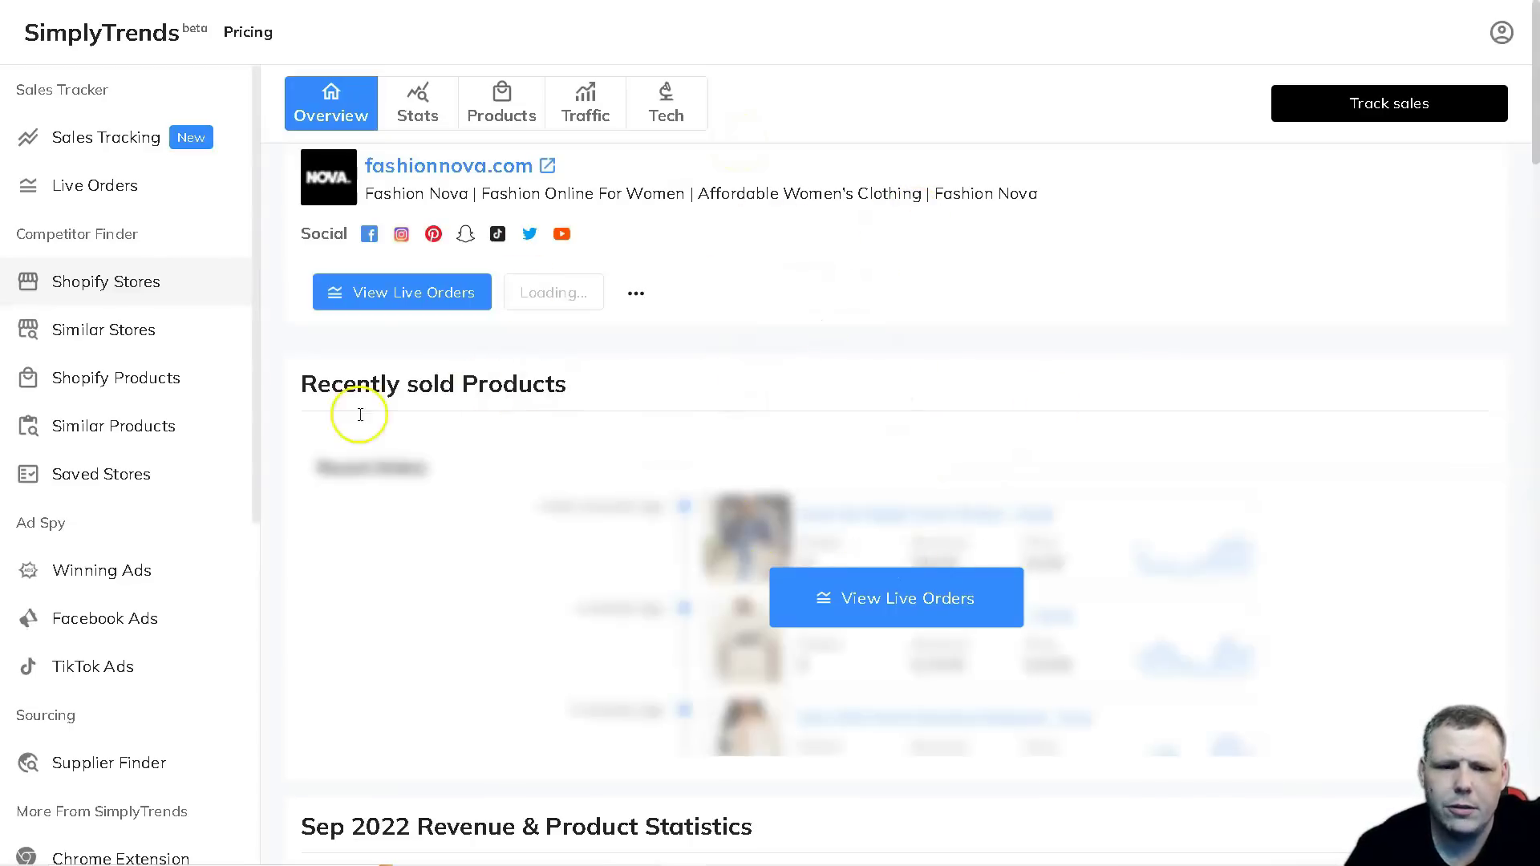
{"action": "scroll", "coordinate": [975, 620], "scroll_direction": "down", "scroll_amount": 3}
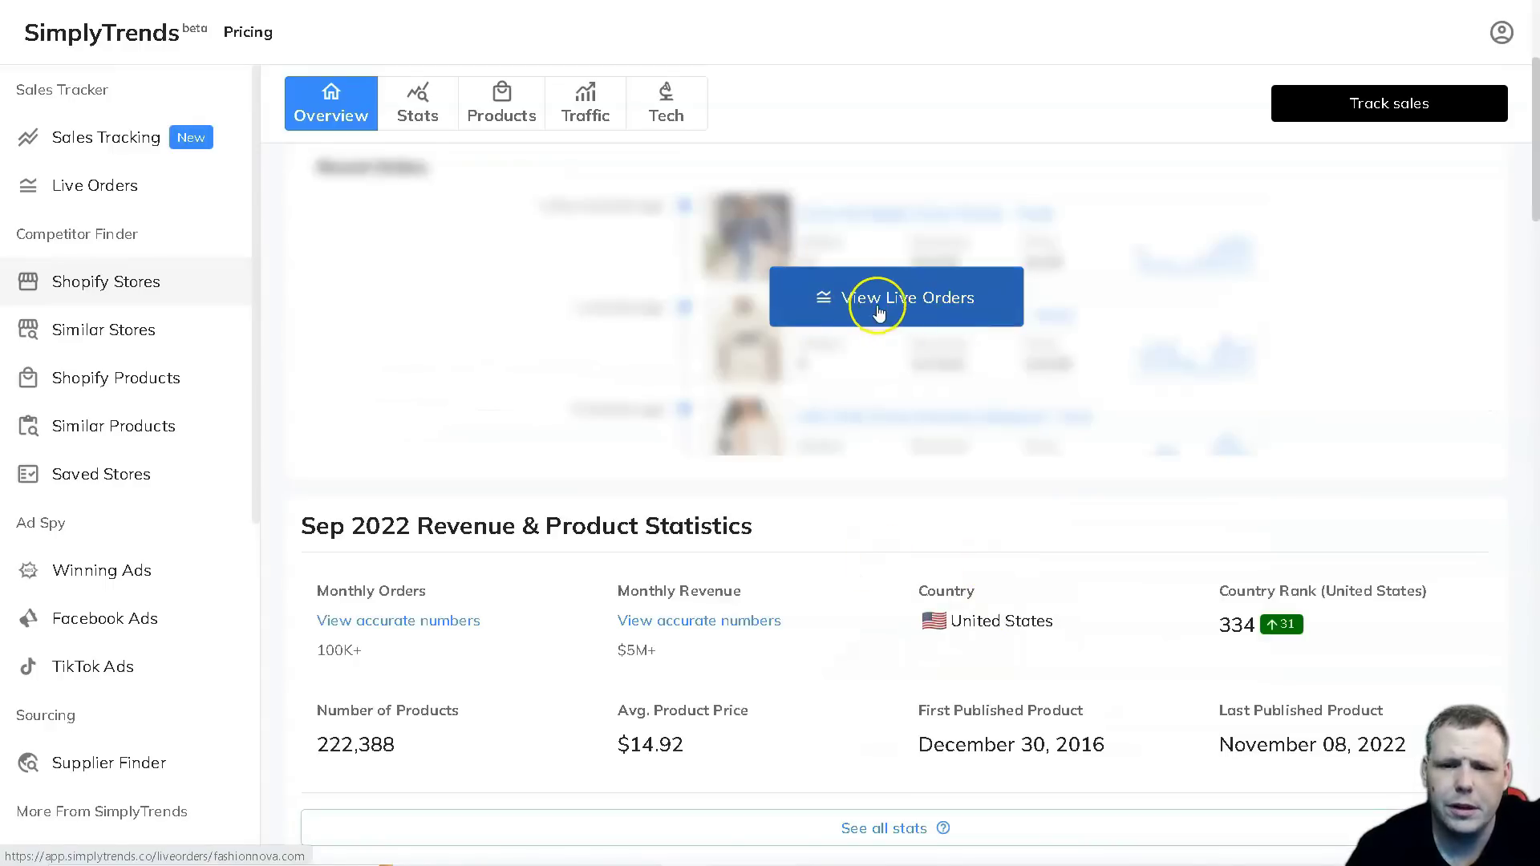
Open fashionnova.com's live orders tracker and dismiss the 'Use Sales Tracking' notice
{"action": "left_click", "coordinate": [1167, 313]}
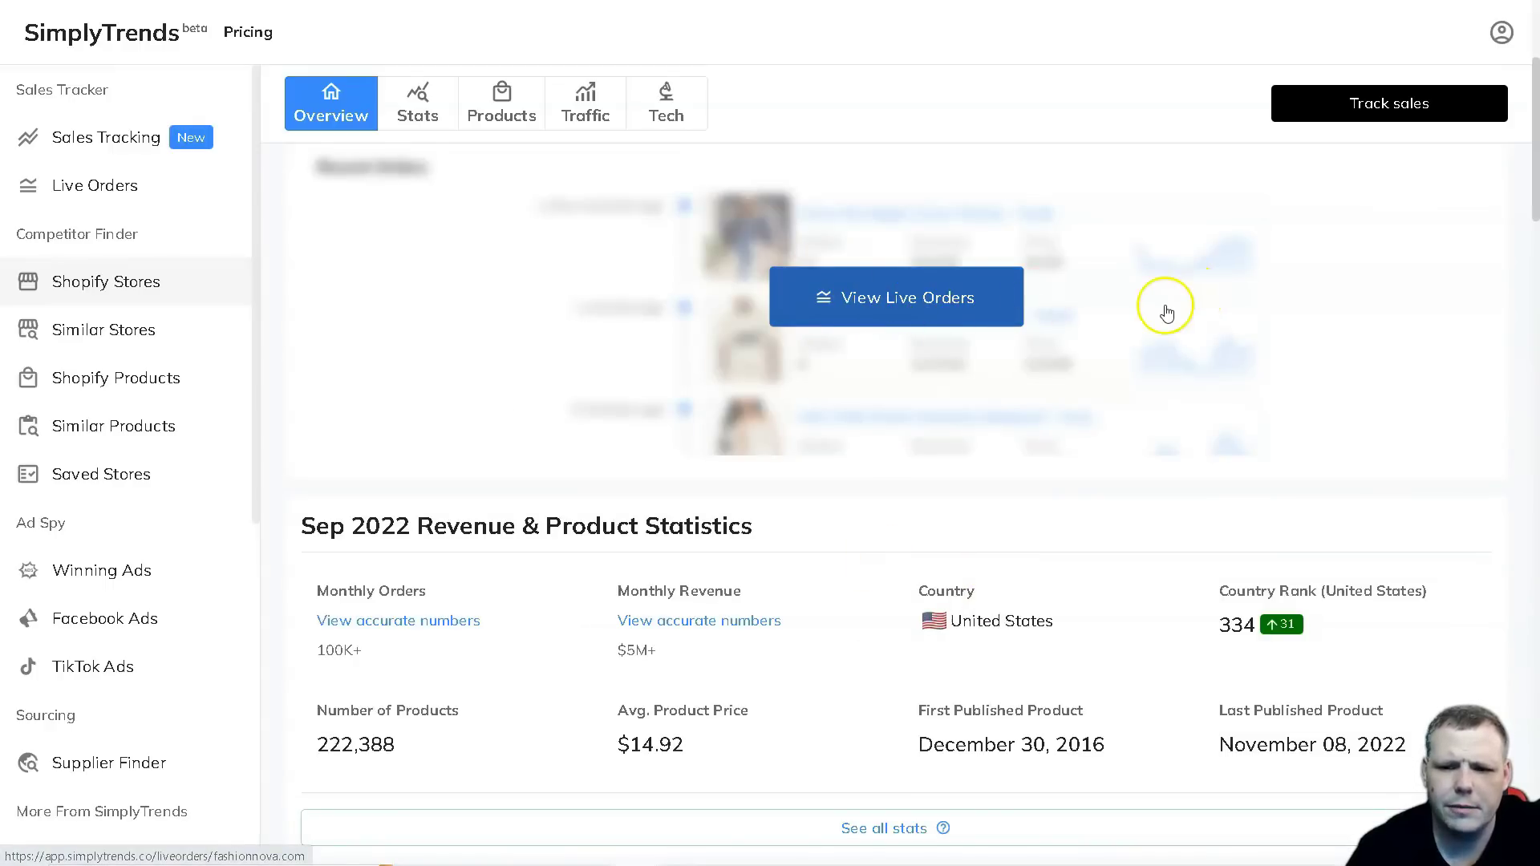
{"action": "left_click", "coordinate": [894, 302]}
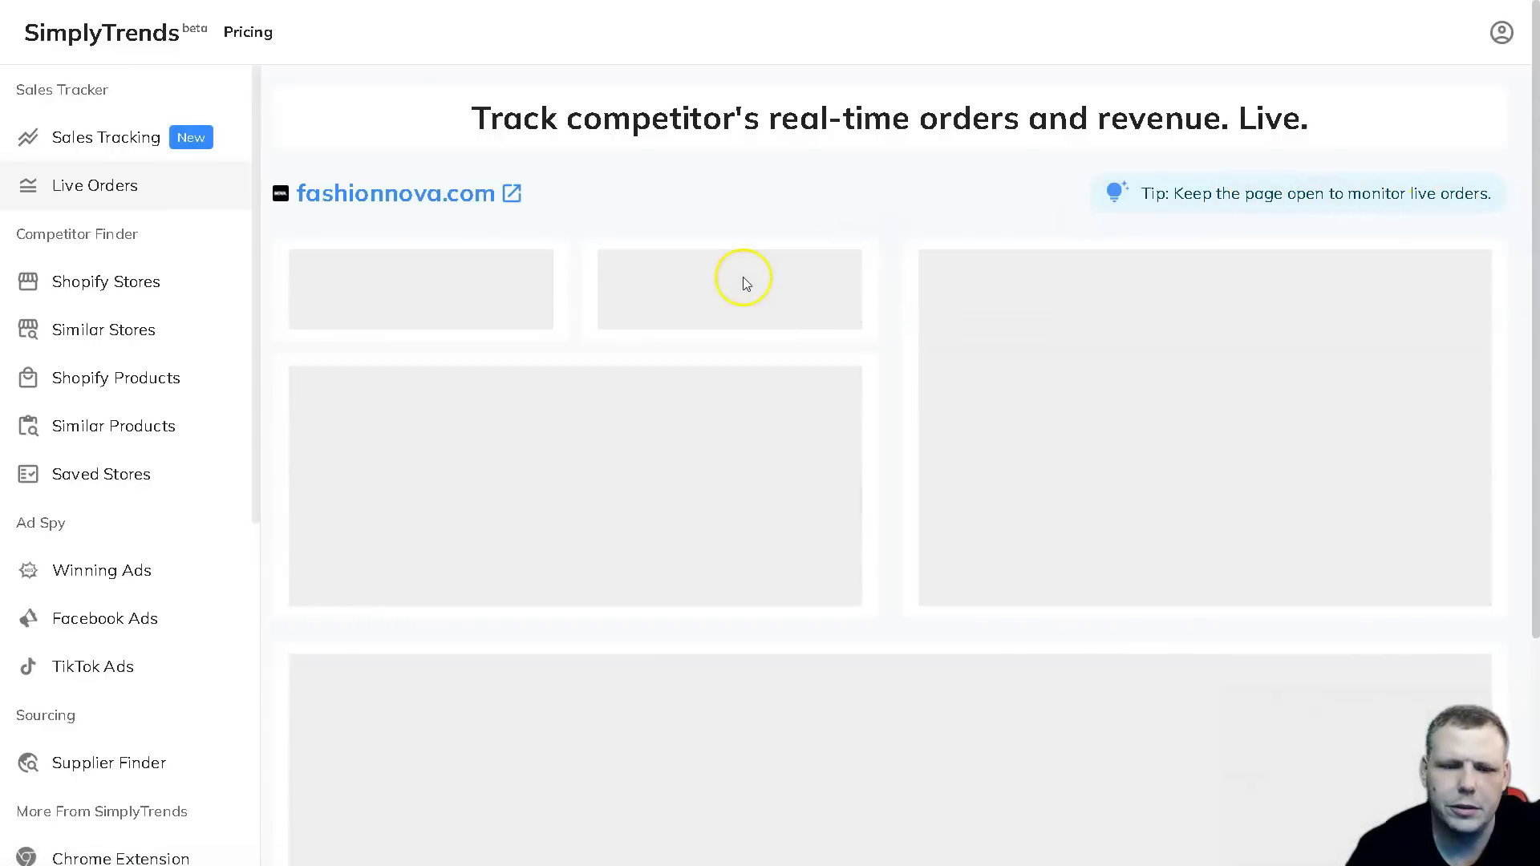
{"action": "scroll", "coordinate": [821, 222], "scroll_direction": "down", "scroll_amount": 2}
{"action": "scroll", "coordinate": [901, 277], "scroll_direction": "up", "scroll_amount": 2}
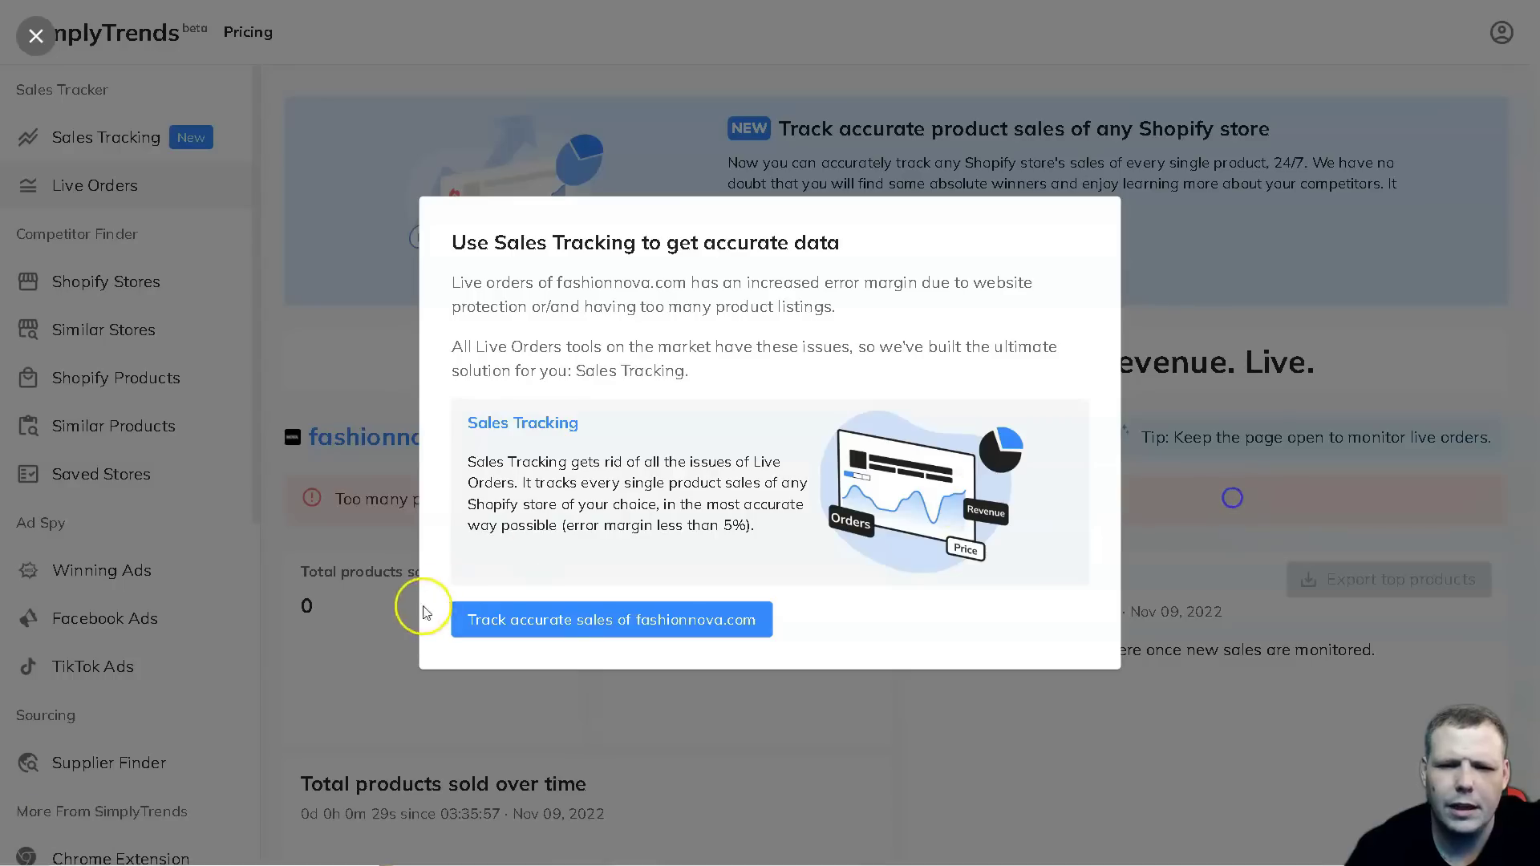
{"action": "left_click", "coordinate": [551, 624]}
{"action": "key", "text": "Escape"}
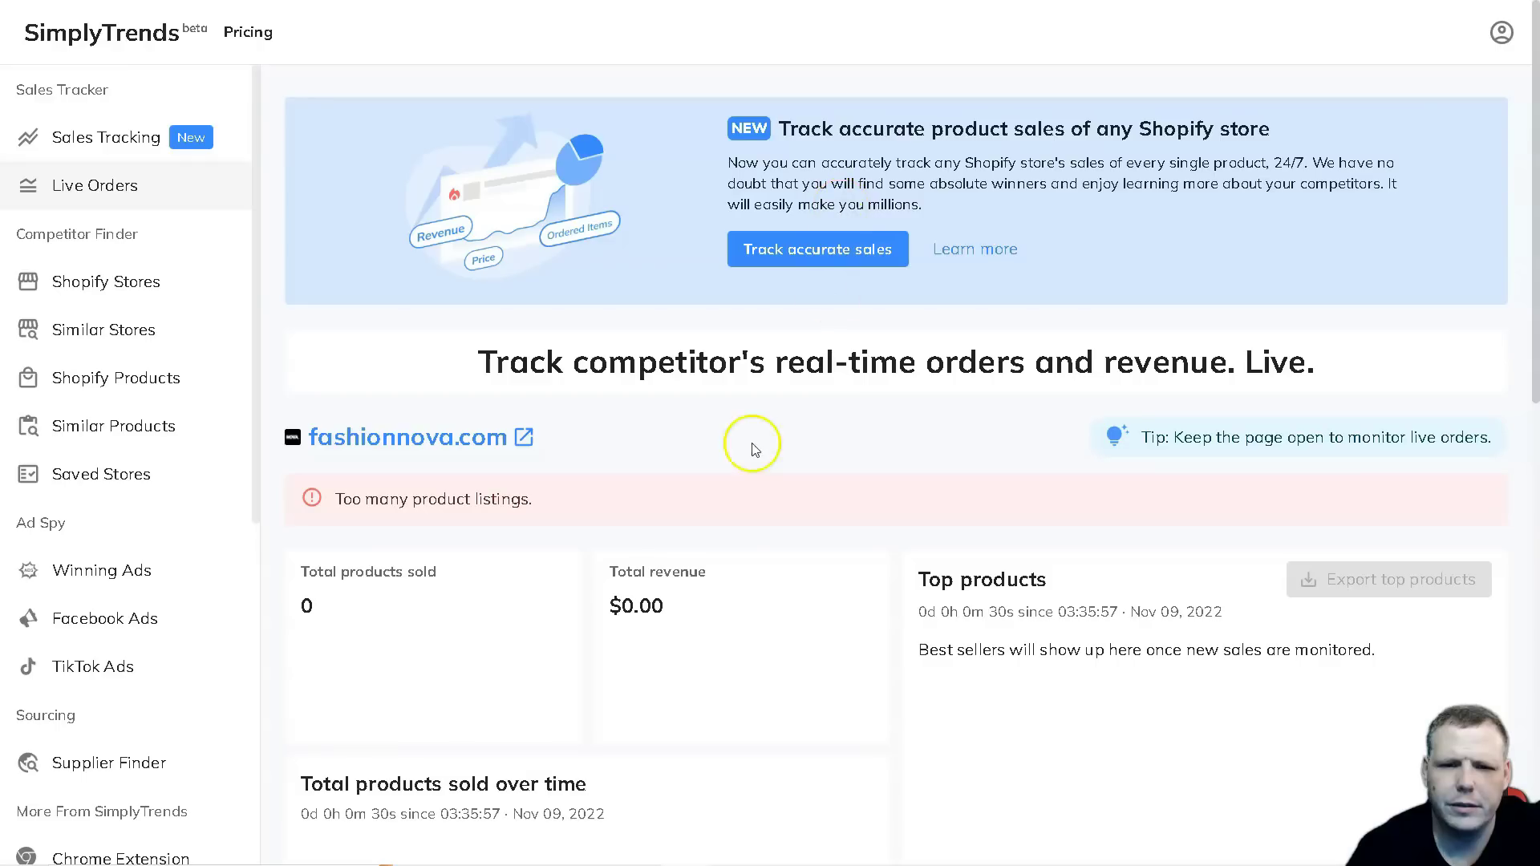
{"action": "scroll", "coordinate": [746, 445], "scroll_direction": "down", "scroll_amount": 1}
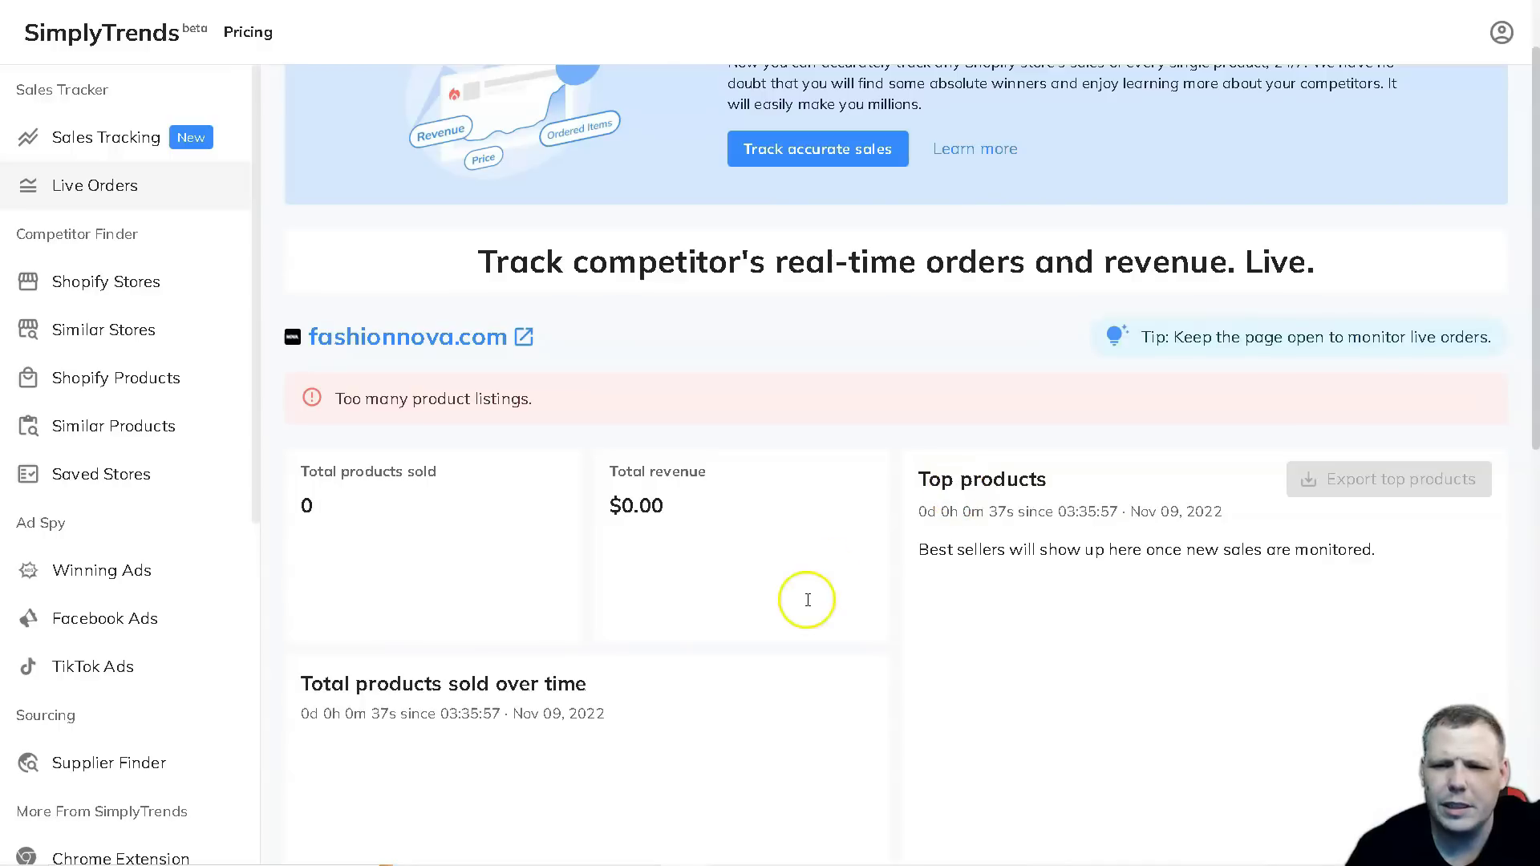
{"action": "scroll", "coordinate": [302, 327], "scroll_direction": "up", "scroll_amount": 1}
{"action": "scroll", "coordinate": [353, 224], "scroll_direction": "down", "scroll_amount": 4}
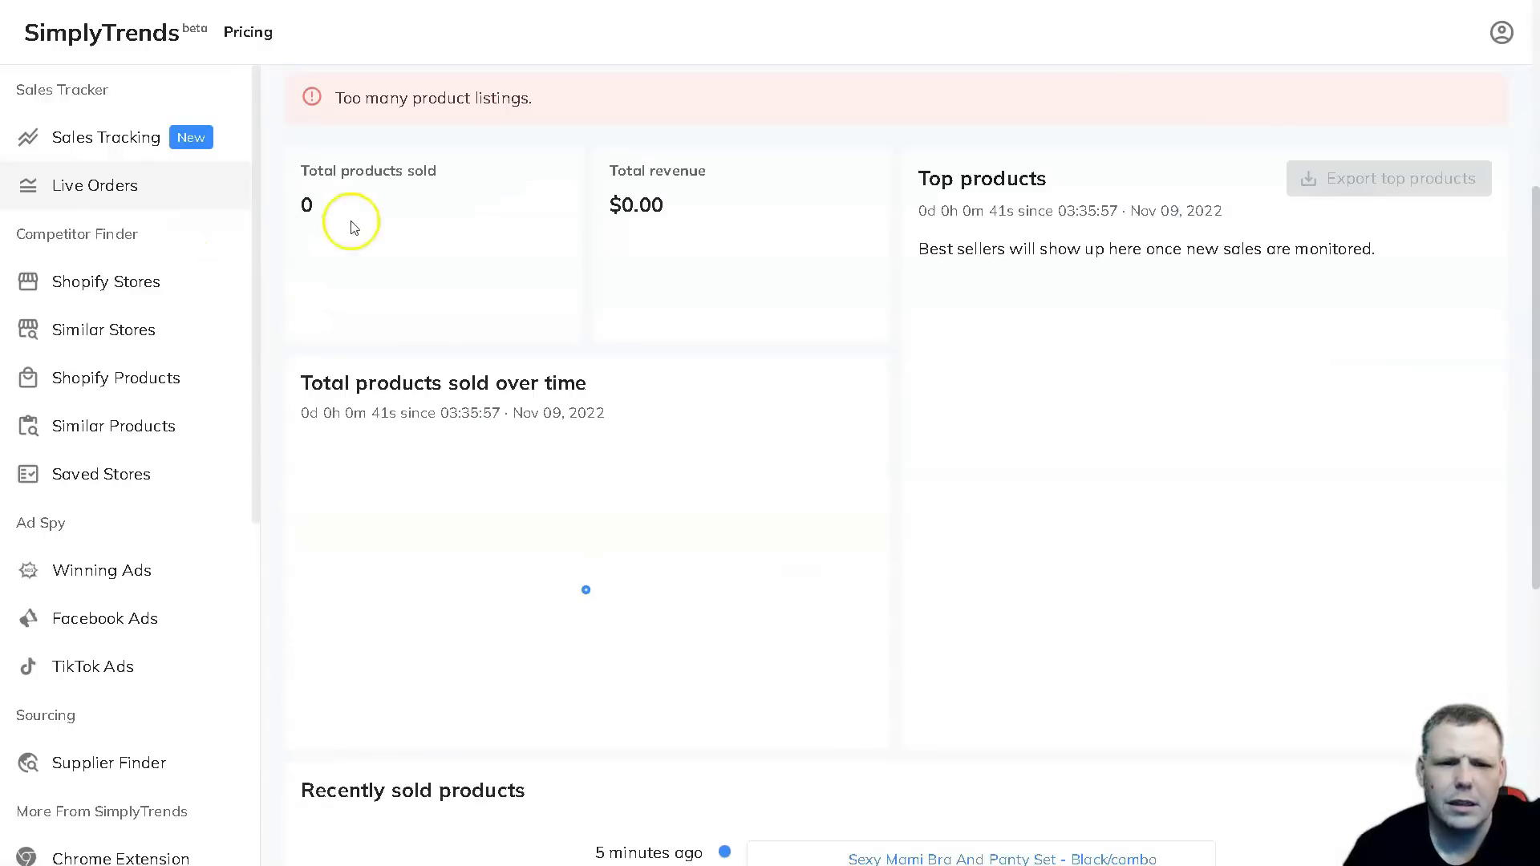
{"action": "scroll", "coordinate": [406, 302], "scroll_direction": "up", "scroll_amount": 2}
{"action": "scroll", "coordinate": [455, 346], "scroll_direction": "up", "scroll_amount": 2}
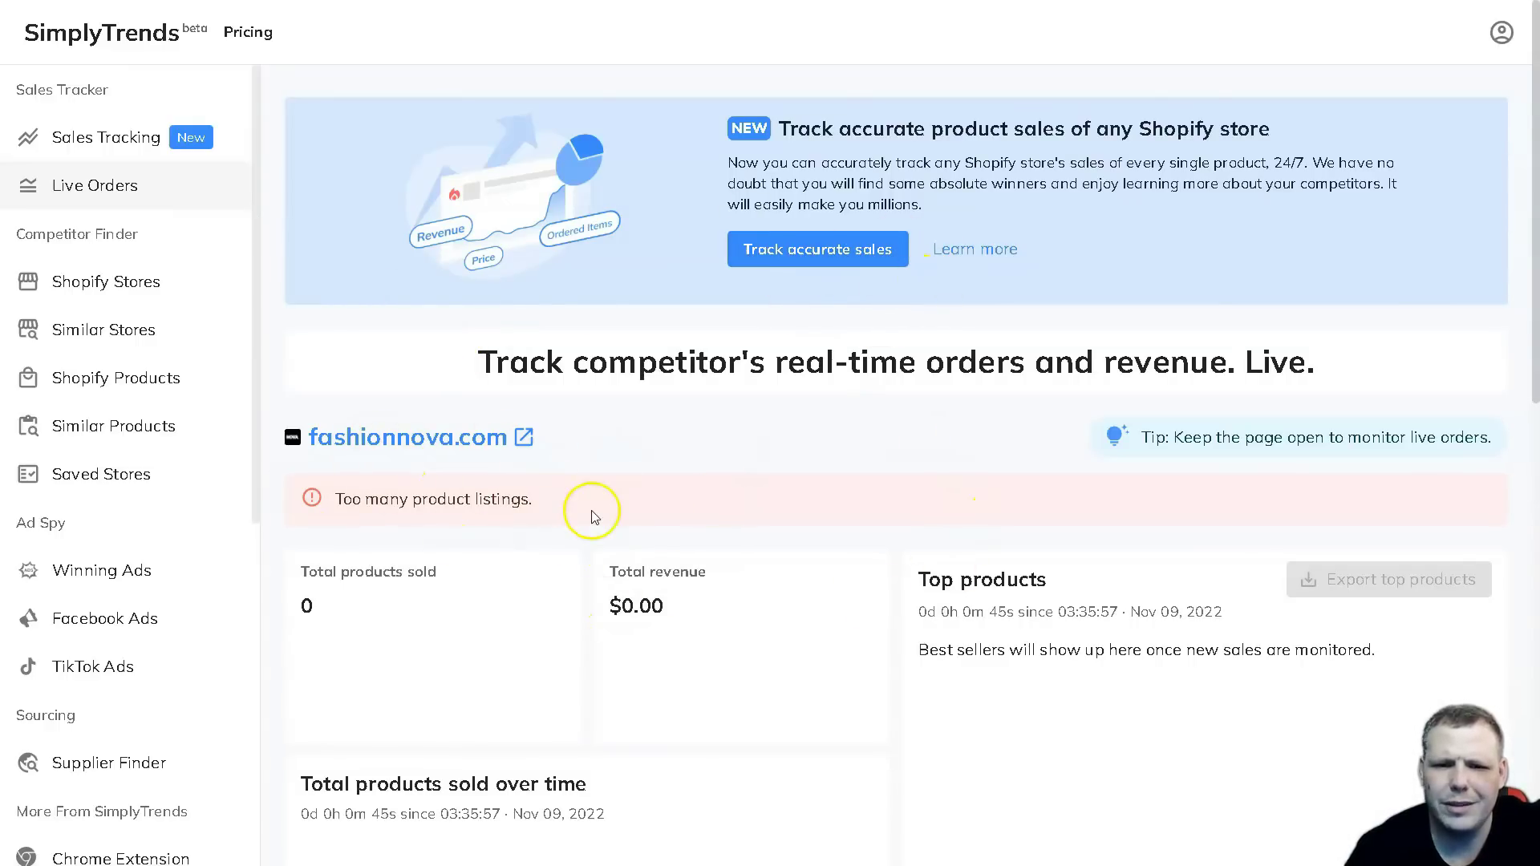
{"action": "scroll", "coordinate": [1227, 428], "scroll_direction": "down", "scroll_amount": 1}
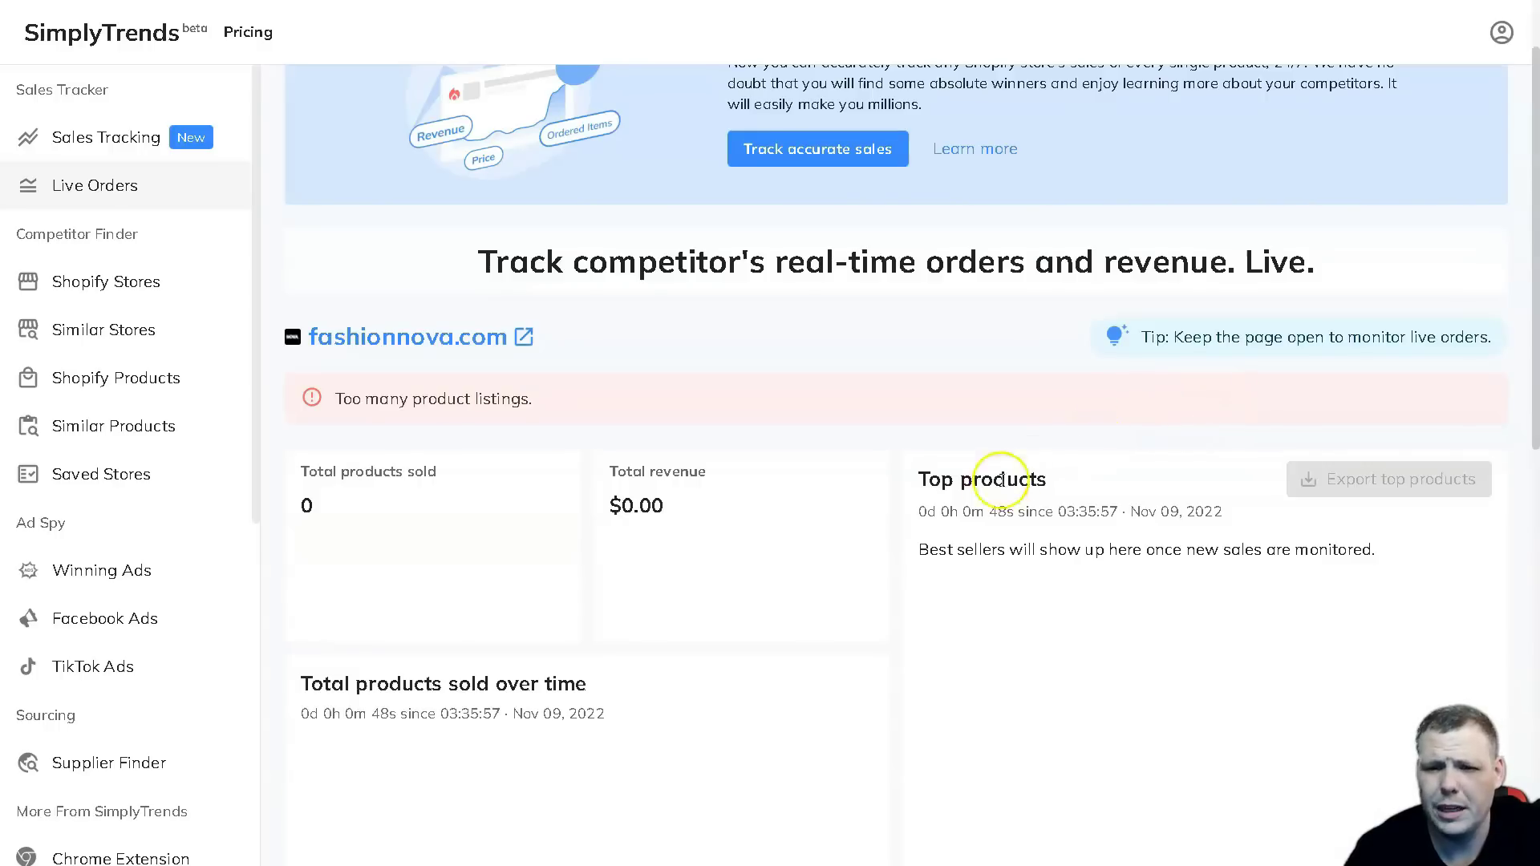
{"action": "scroll", "coordinate": [999, 488], "scroll_direction": "down", "scroll_amount": 1}
{"action": "scroll", "coordinate": [983, 489], "scroll_direction": "down", "scroll_amount": 3}
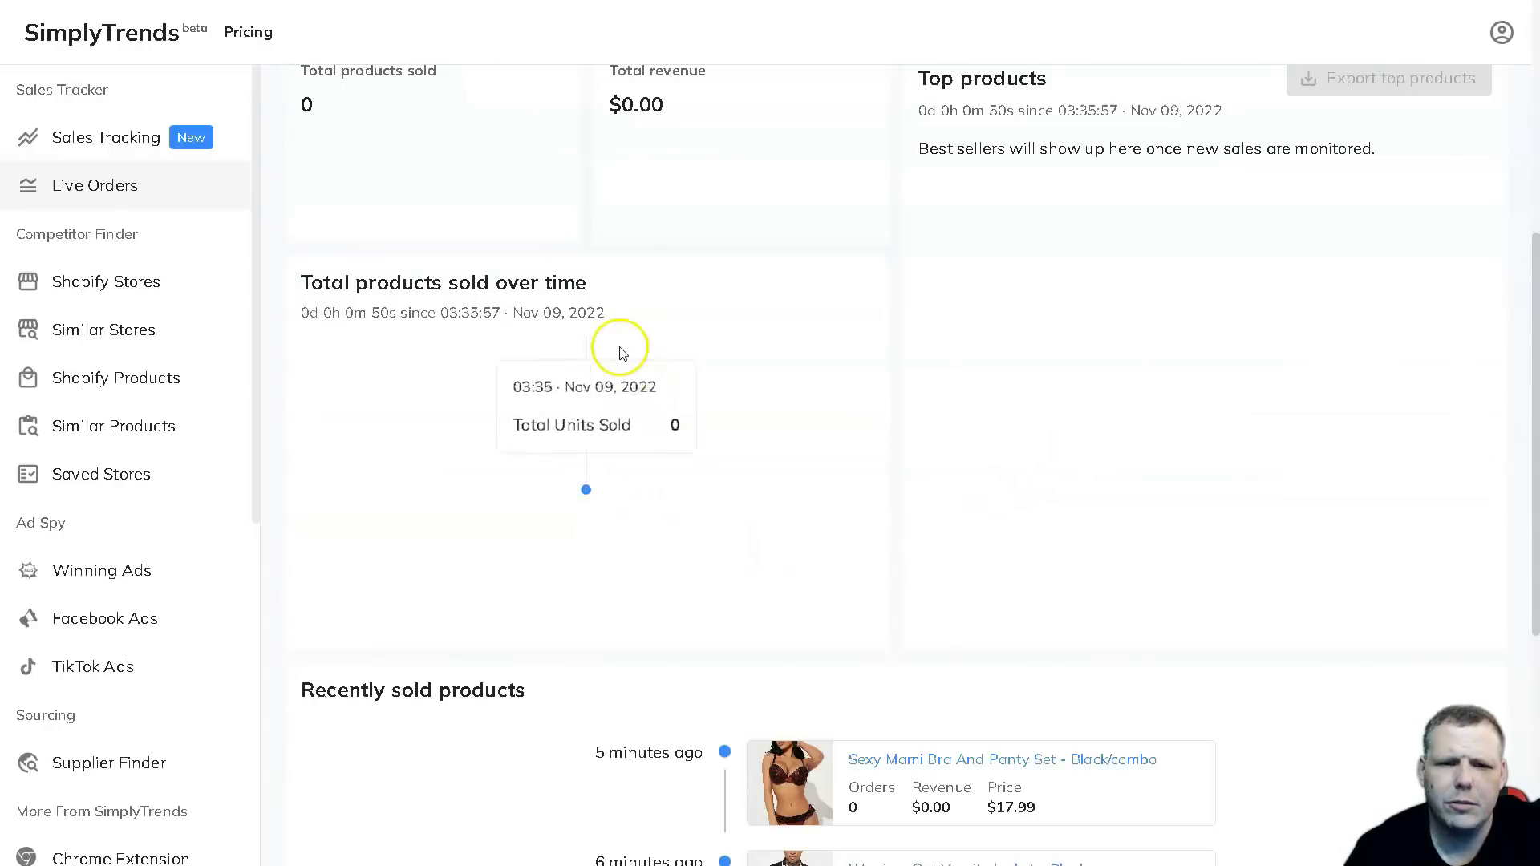
{"action": "scroll", "coordinate": [586, 378], "scroll_direction": "down", "scroll_amount": 1}
{"action": "scroll", "coordinate": [808, 357], "scroll_direction": "down", "scroll_amount": 2}
{"action": "scroll", "coordinate": [807, 358], "scroll_direction": "down", "scroll_amount": 1}
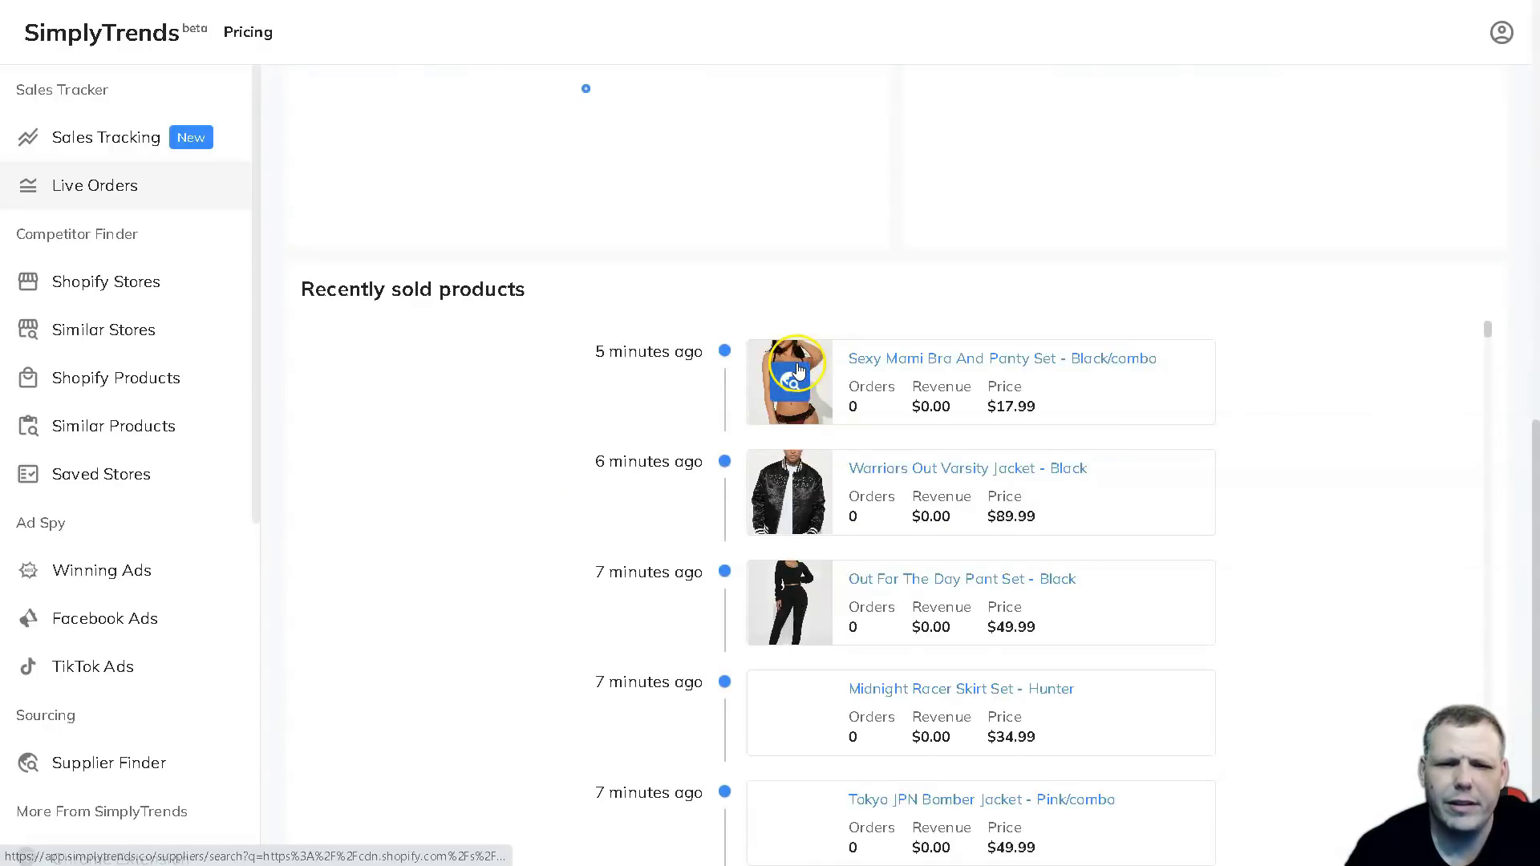
{"action": "scroll", "coordinate": [809, 355], "scroll_direction": "down", "scroll_amount": 2}
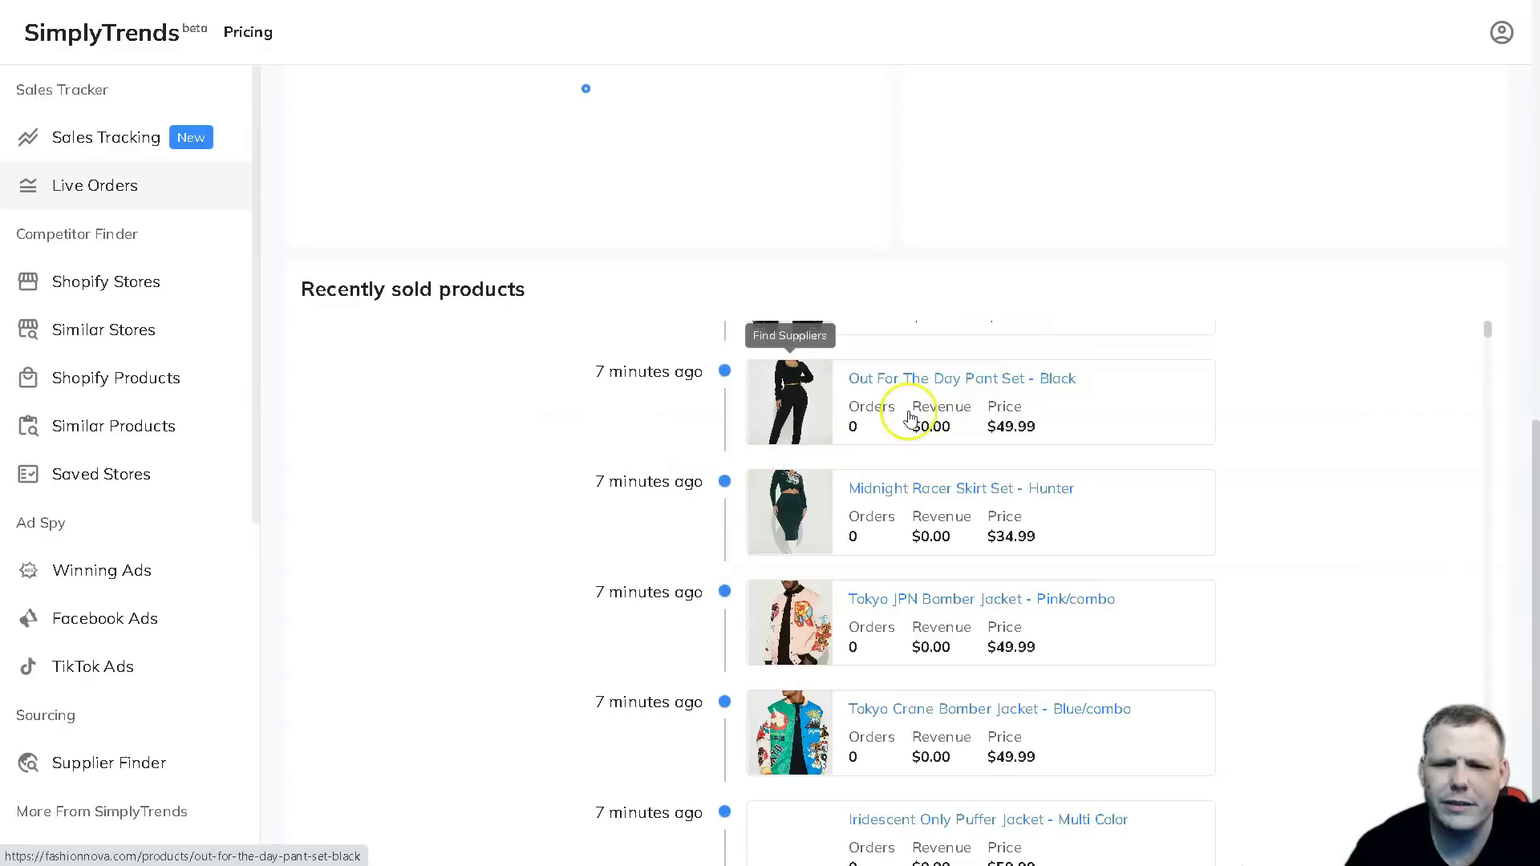
{"action": "scroll", "coordinate": [915, 421], "scroll_direction": "down", "scroll_amount": 3}
{"action": "scroll", "coordinate": [759, 422], "scroll_direction": "down", "scroll_amount": 1}
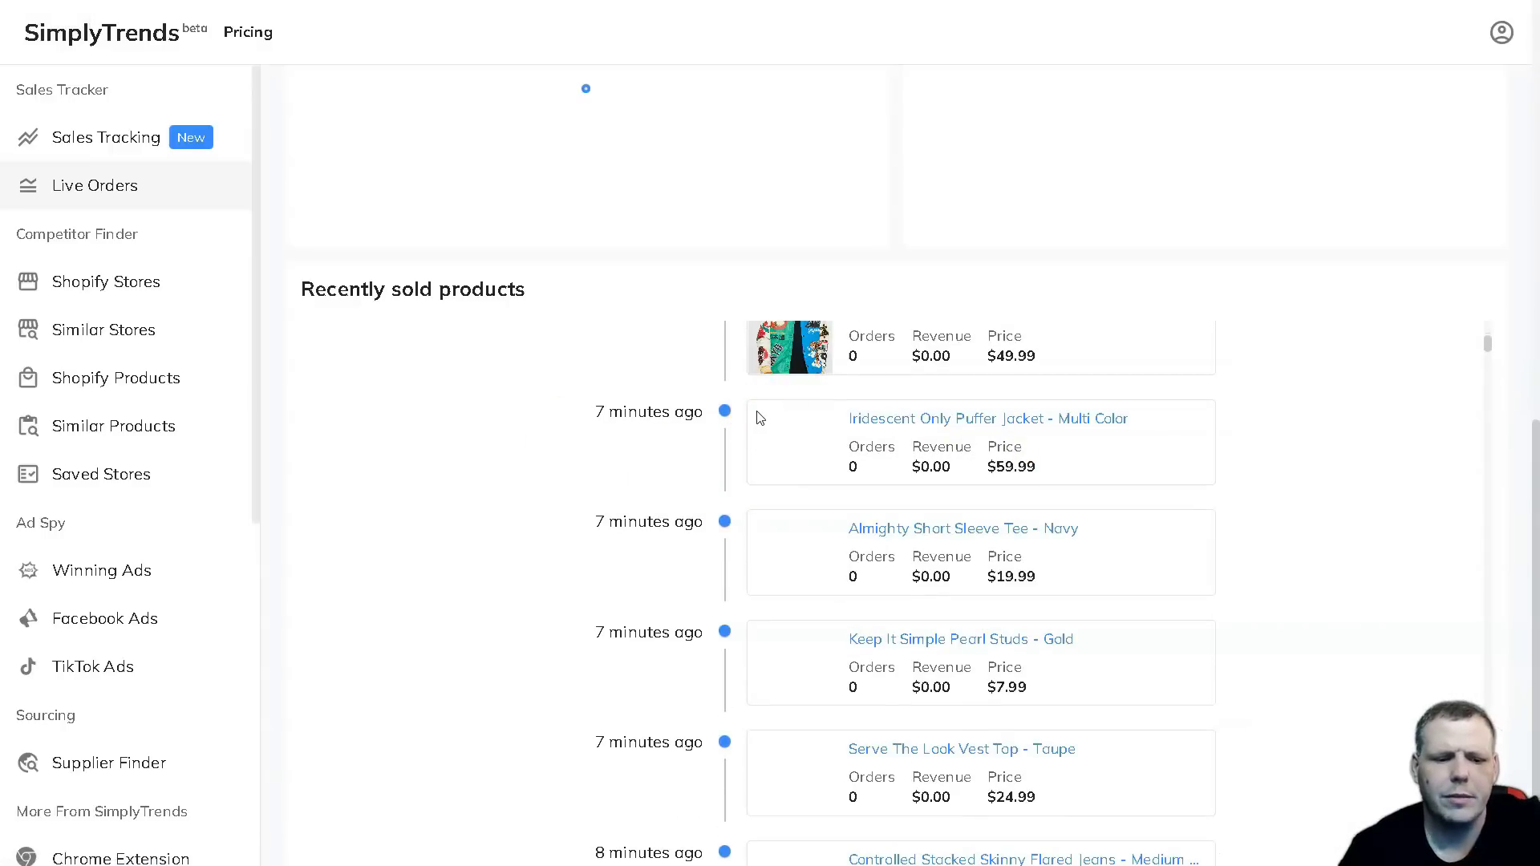
Browse fashionnova.com's recently sold products, then switch to the Similar Stores tool
{"action": "left_click", "coordinate": [759, 418]}
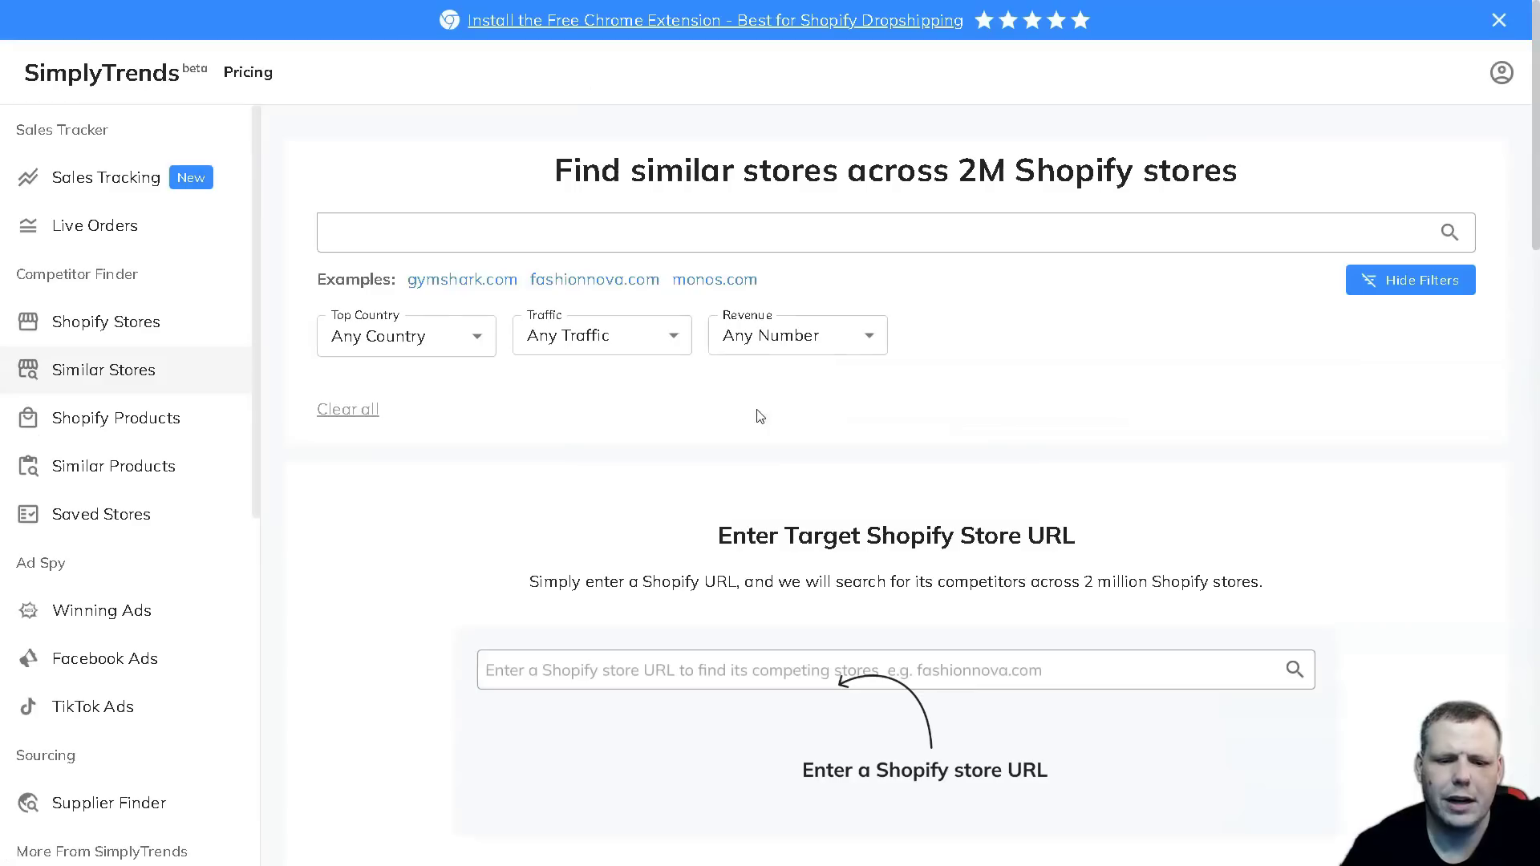
Run a similar-stores search using the fashionnova.com example link
{"action": "left_click", "coordinate": [726, 398]}
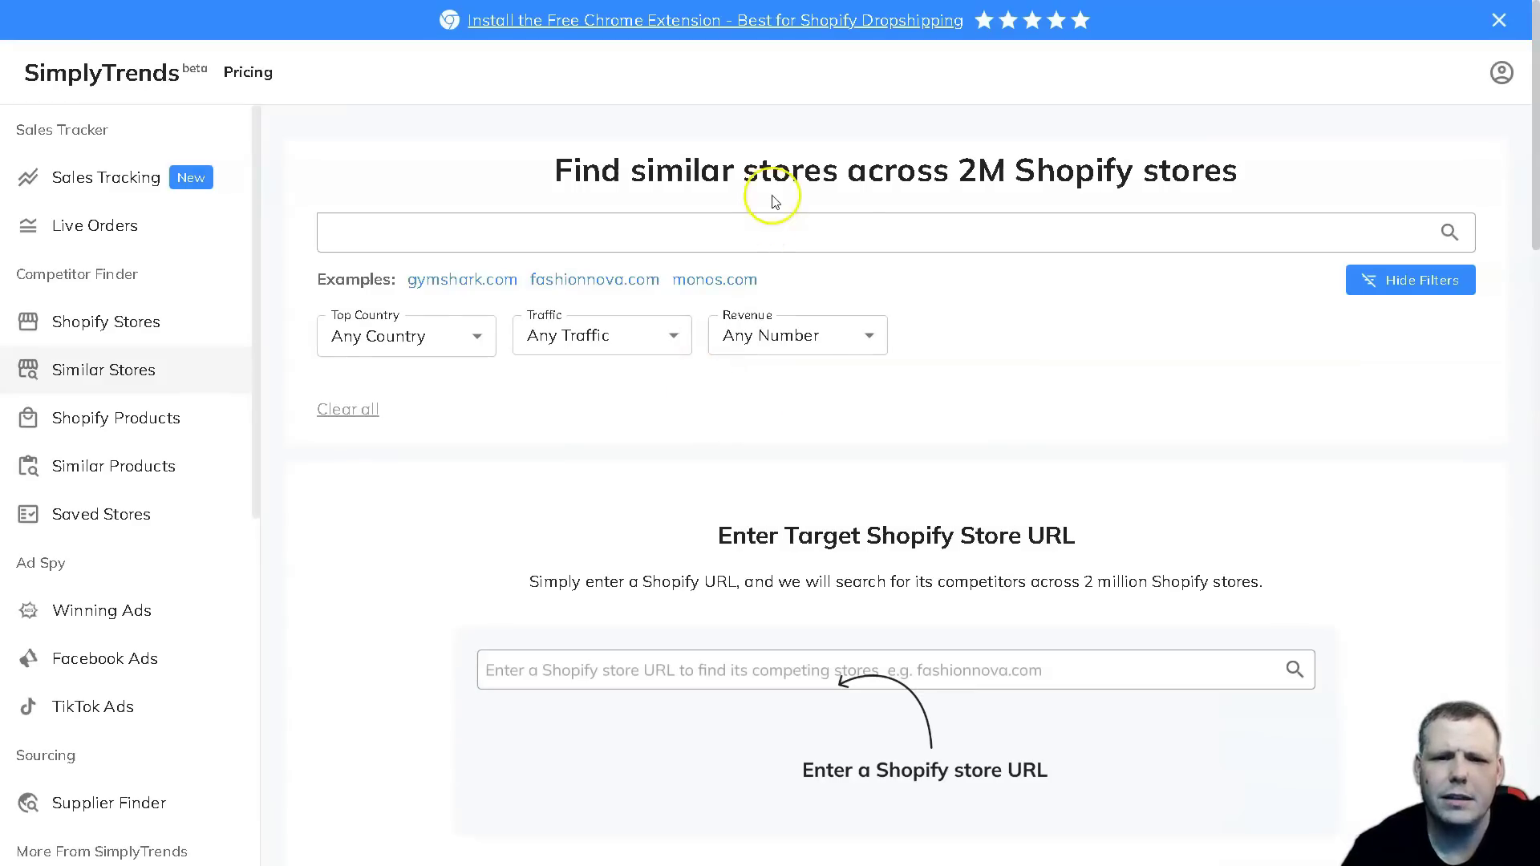
{"action": "left_click", "coordinate": [773, 227]}
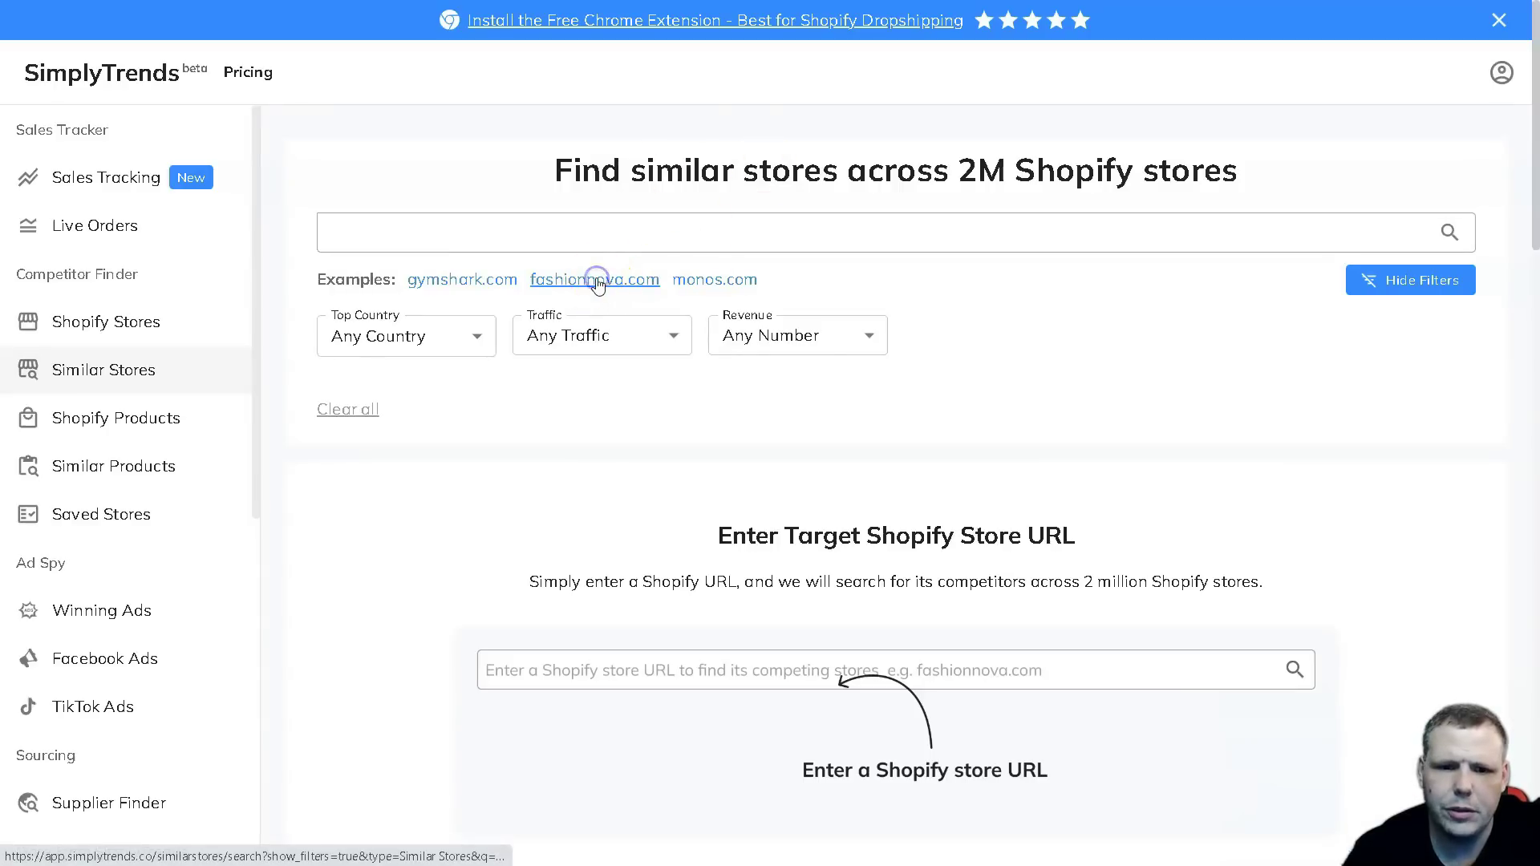
{"action": "left_click", "coordinate": [595, 281]}
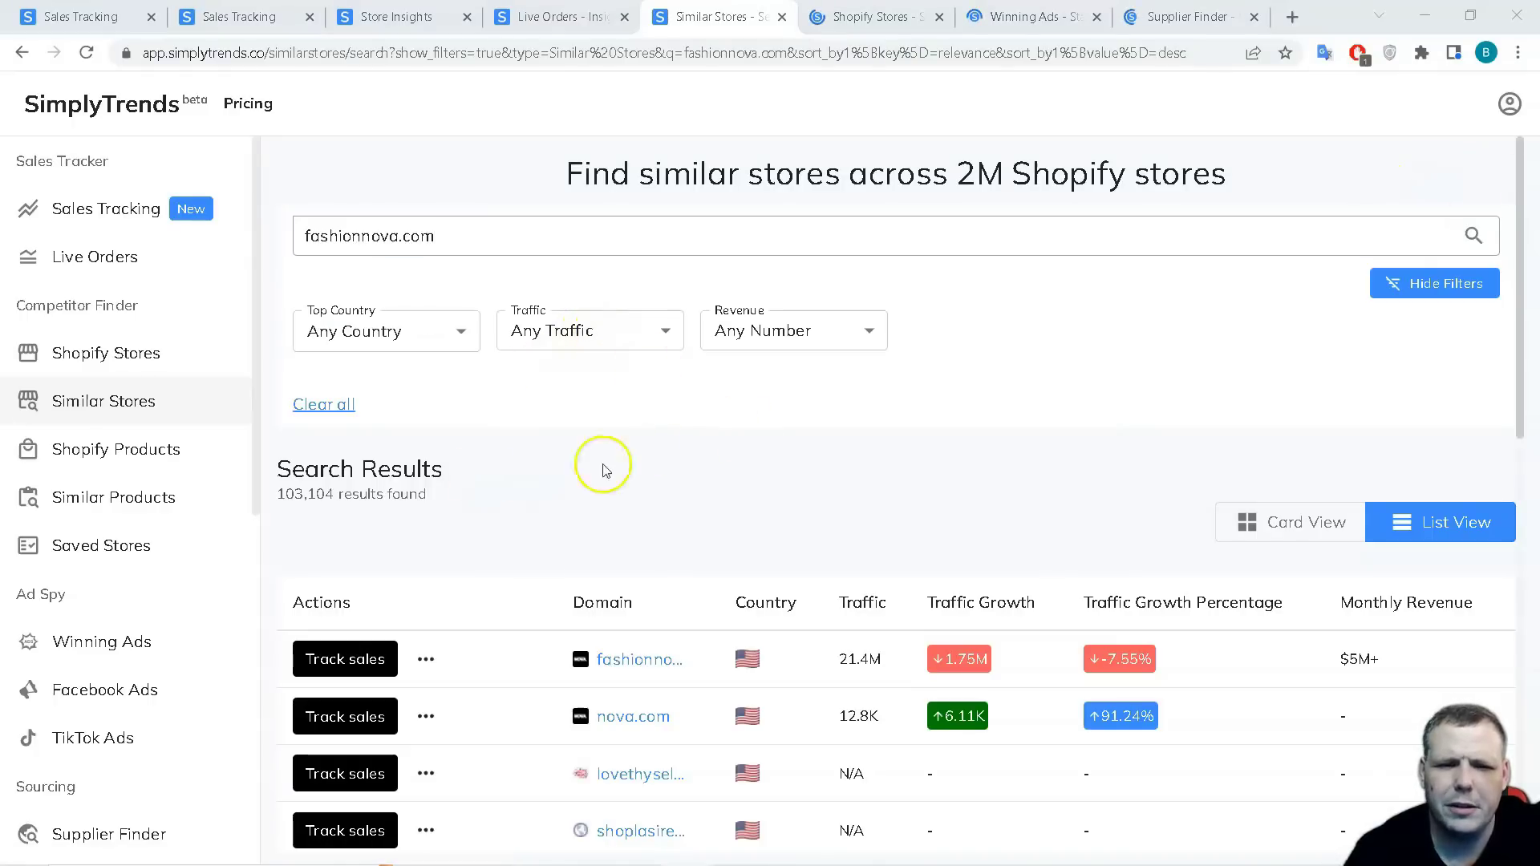
{"action": "scroll", "coordinate": [626, 460], "scroll_direction": "down", "scroll_amount": 5}
{"action": "scroll", "coordinate": [624, 467], "scroll_direction": "up", "scroll_amount": 2}
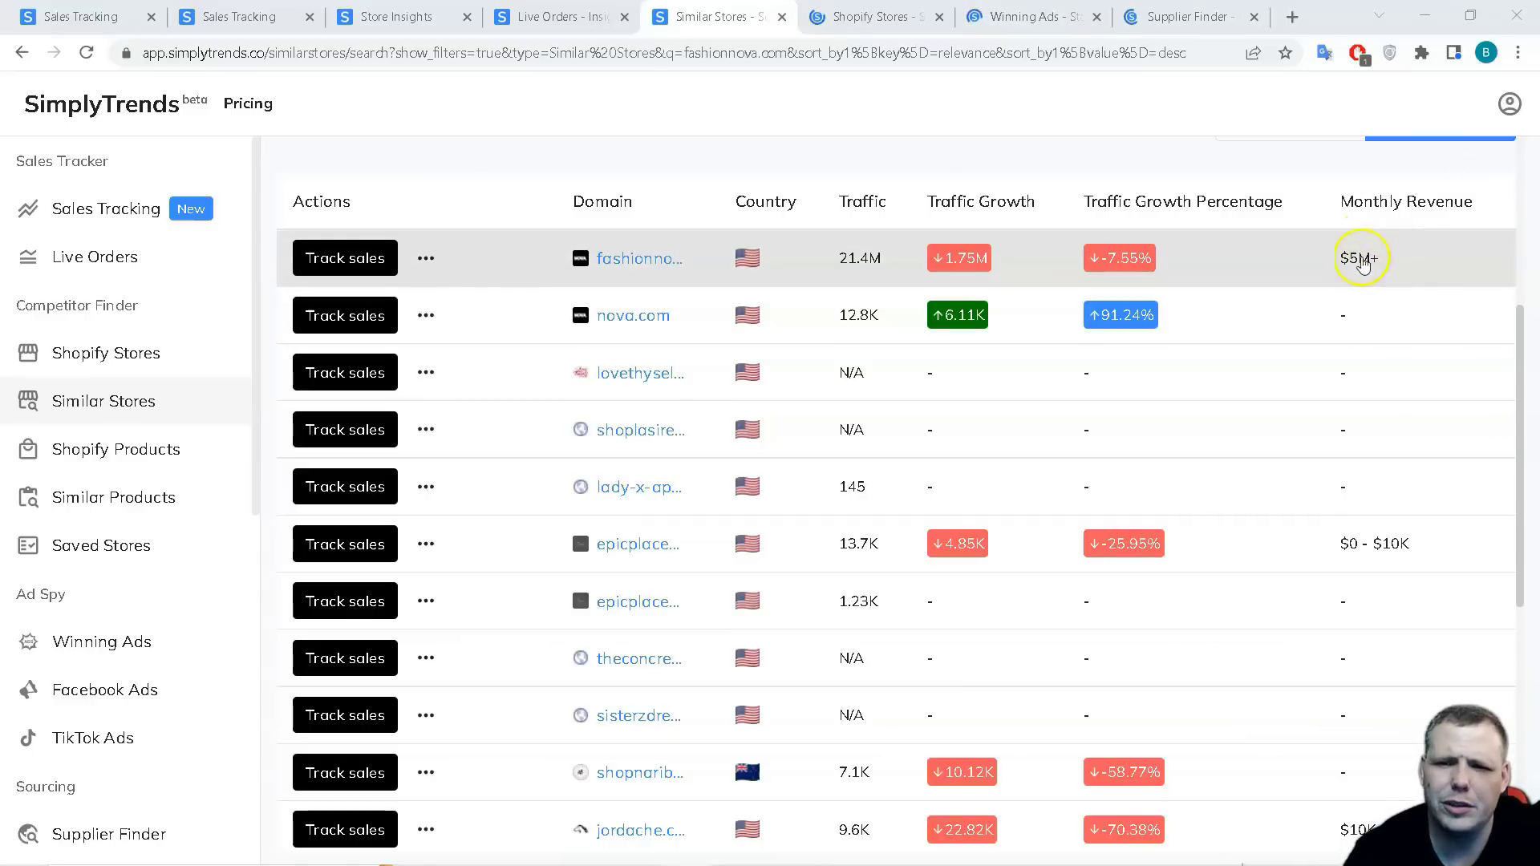
{"action": "scroll", "coordinate": [626, 341], "scroll_direction": "down", "scroll_amount": 3}
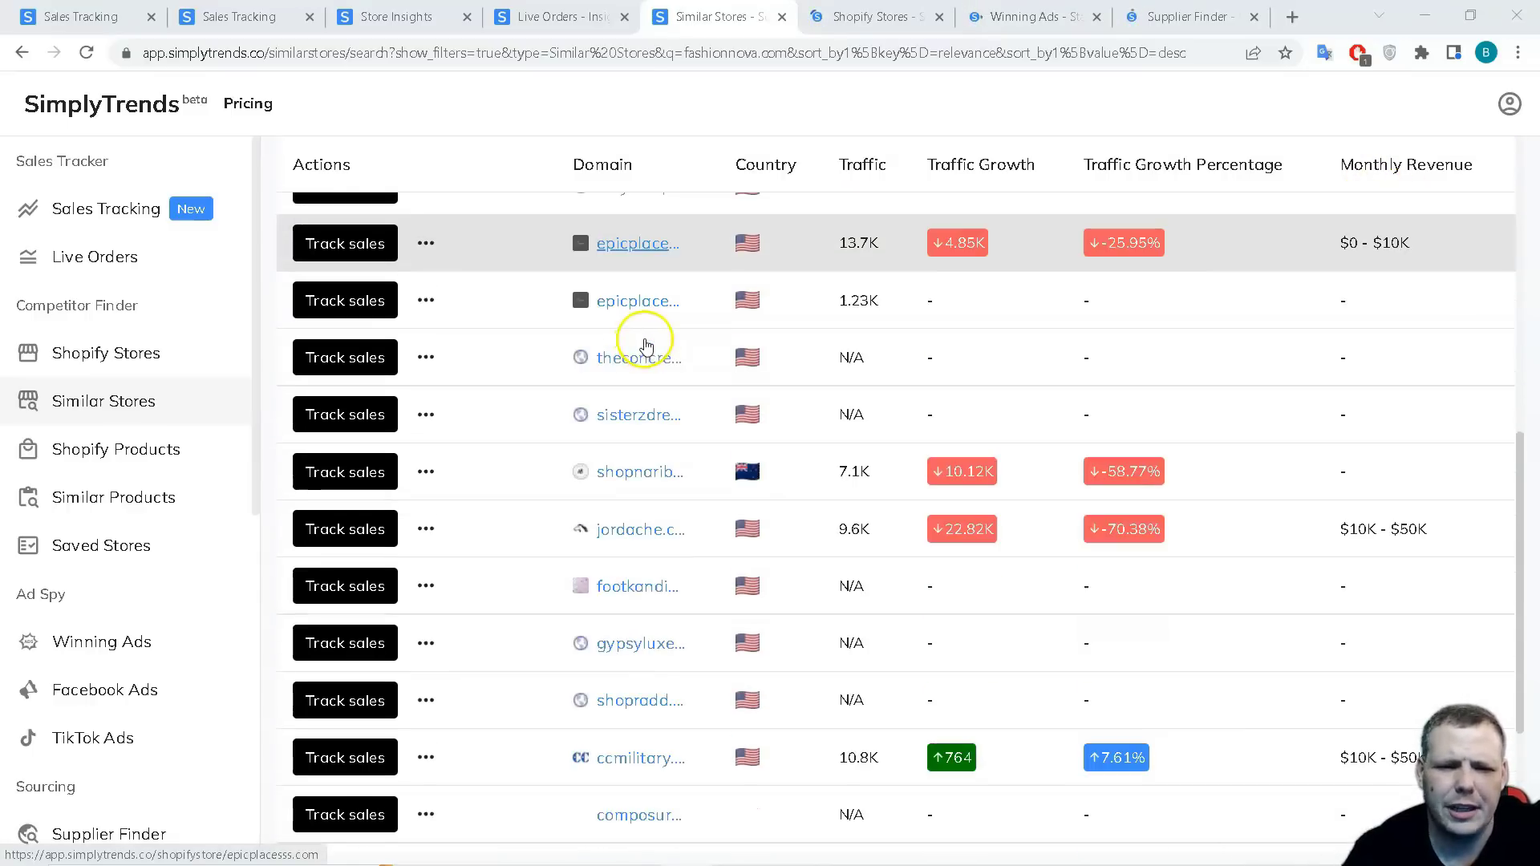
{"action": "scroll", "coordinate": [646, 346], "scroll_direction": "up", "scroll_amount": 6}
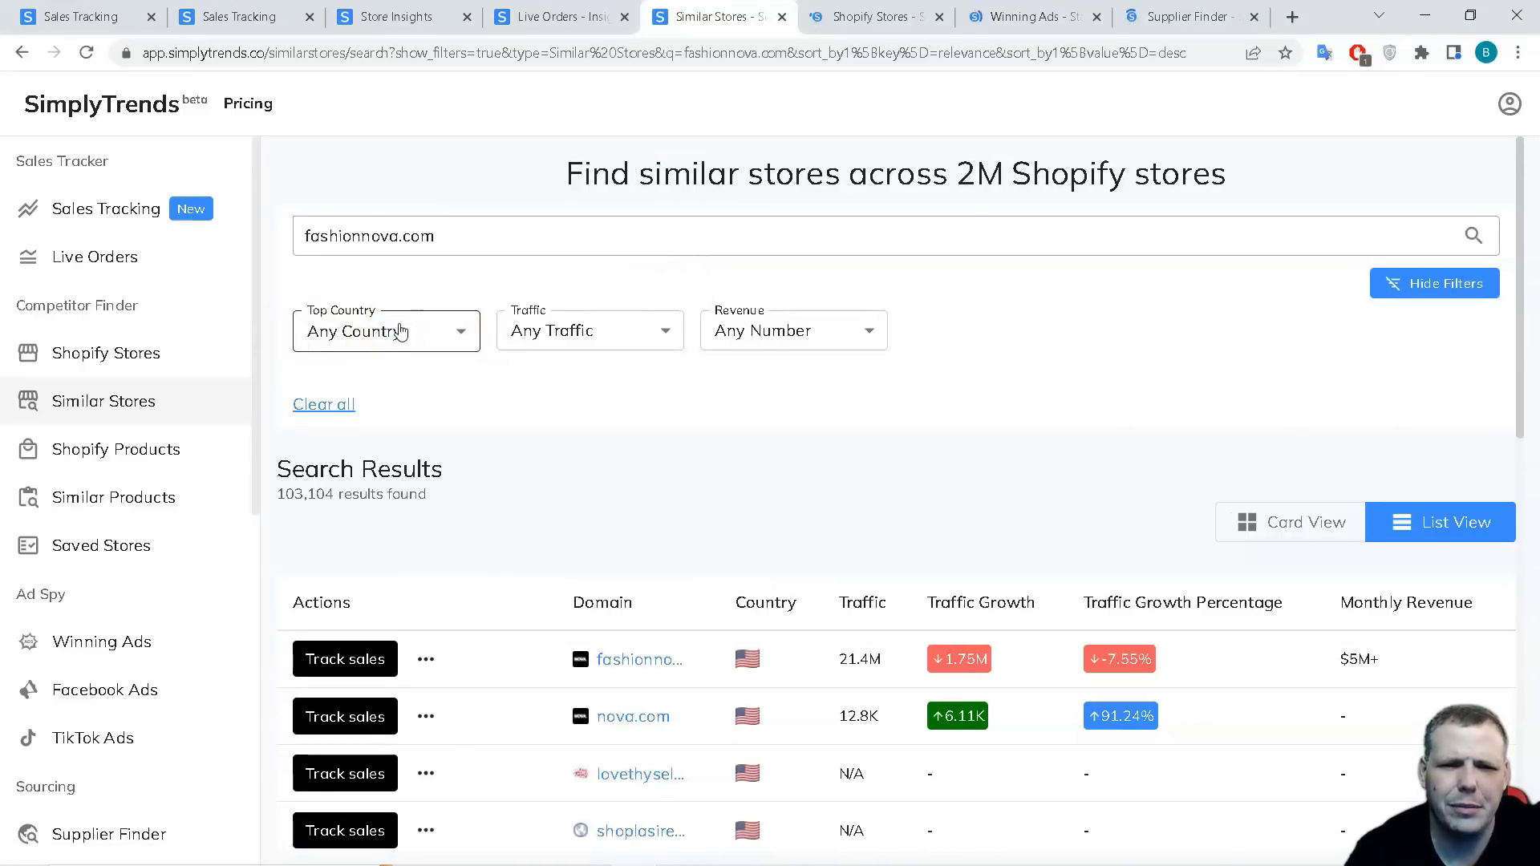
{"action": "left_click", "coordinate": [418, 334]}
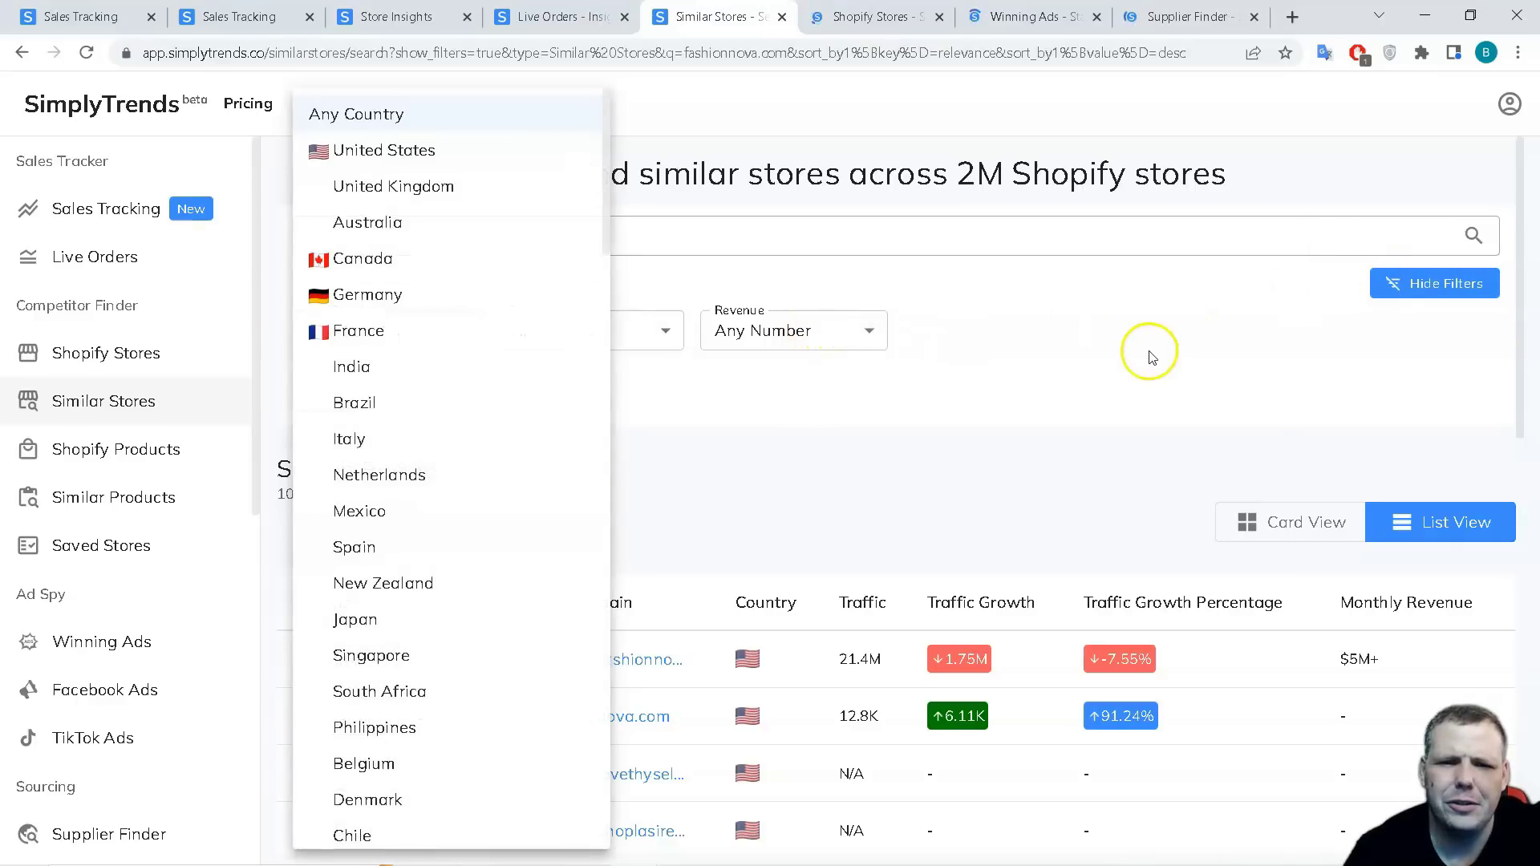
{"action": "left_click", "coordinate": [649, 327]}
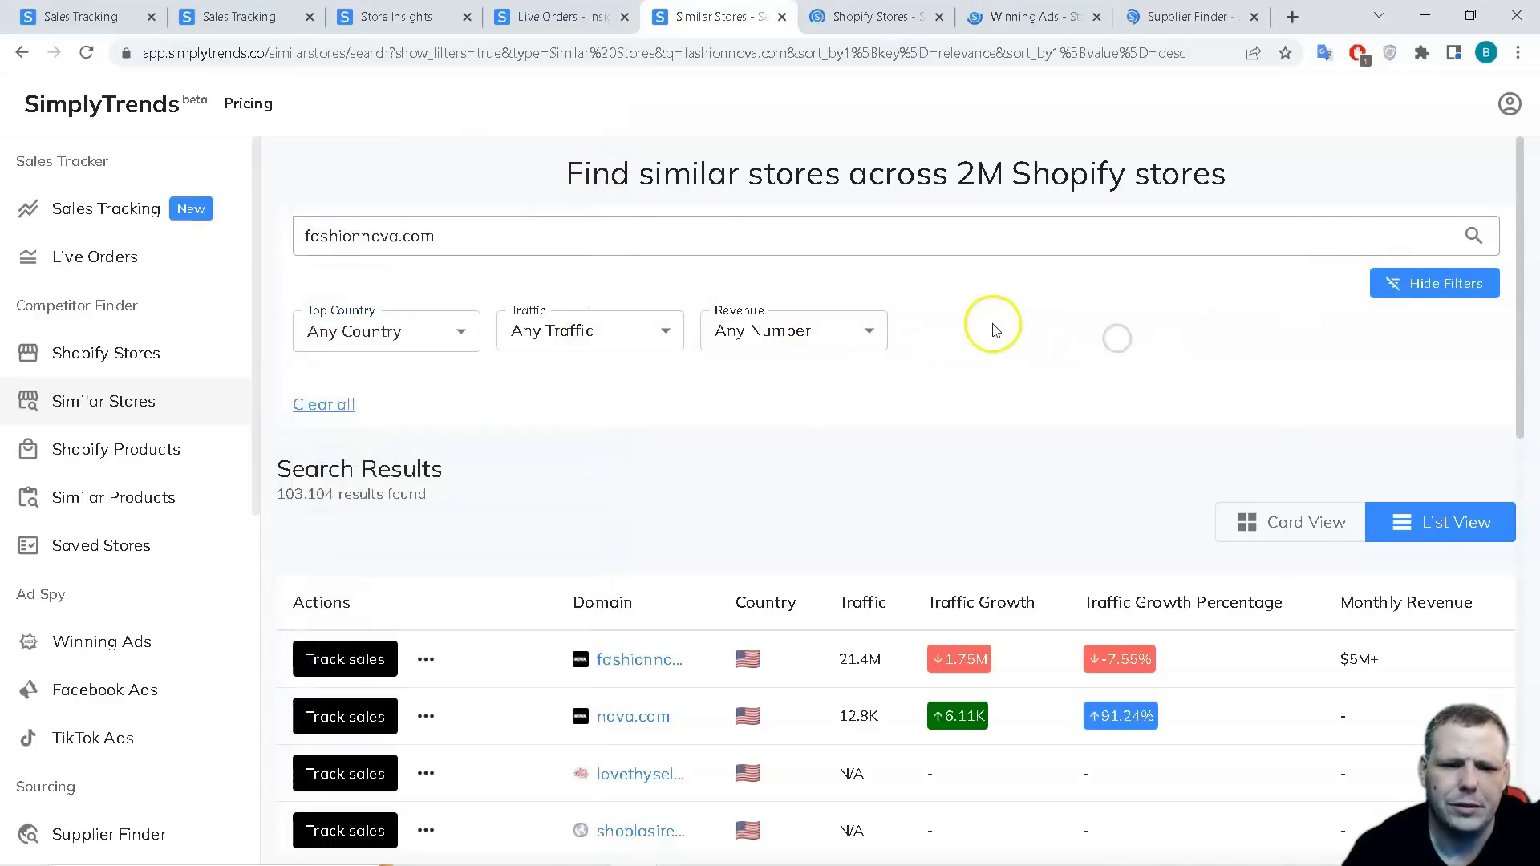
{"action": "scroll", "coordinate": [916, 323], "scroll_direction": "down", "scroll_amount": 4}
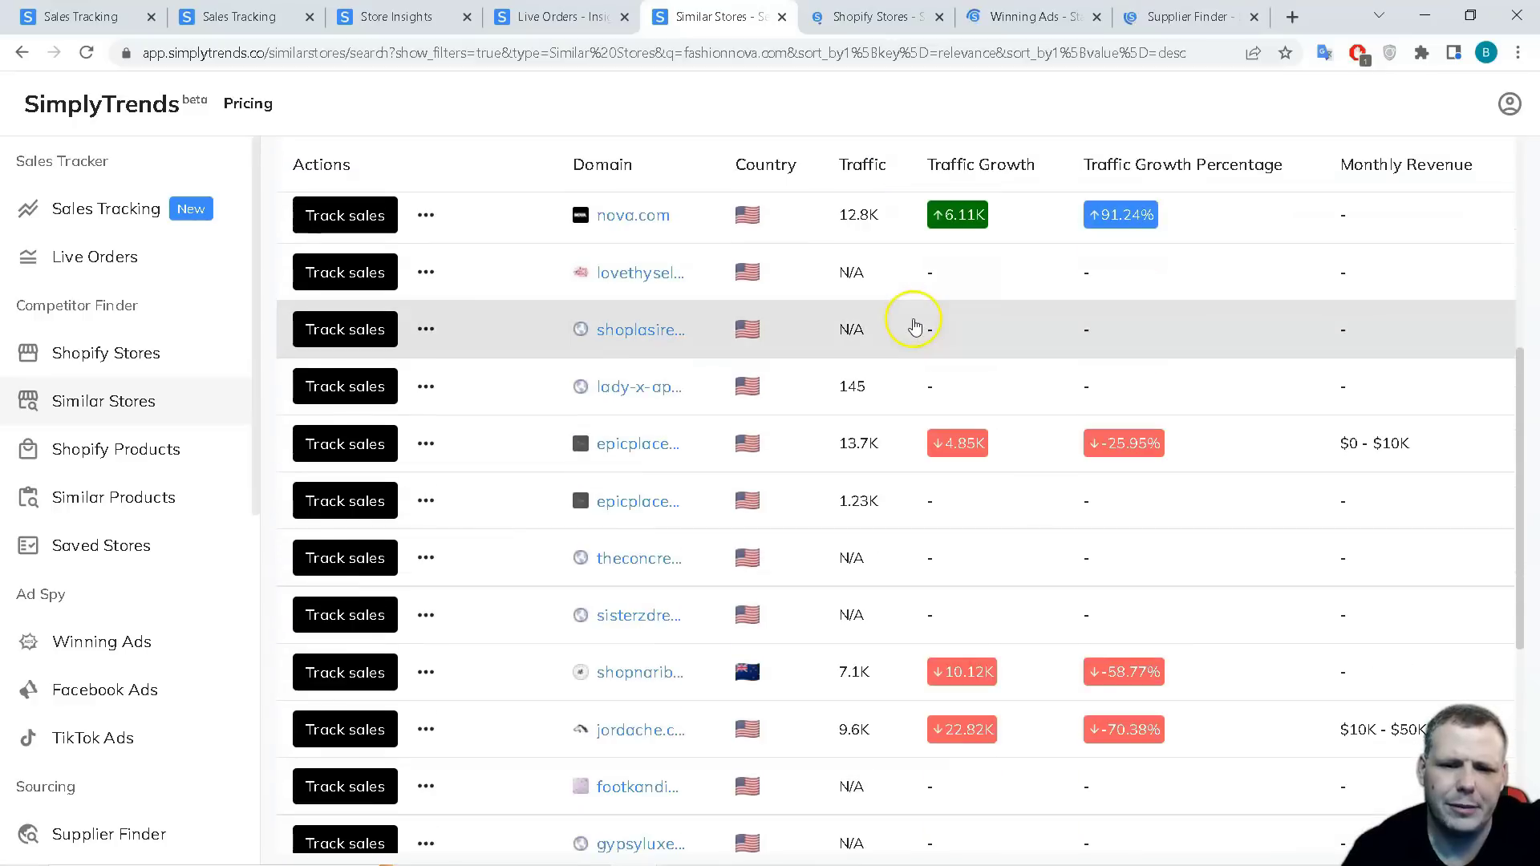
{"action": "scroll", "coordinate": [843, 289], "scroll_direction": "down", "scroll_amount": 2}
{"action": "scroll", "coordinate": [747, 290], "scroll_direction": "up", "scroll_amount": 2}
{"action": "scroll", "coordinate": [740, 282], "scroll_direction": "up", "scroll_amount": 2}
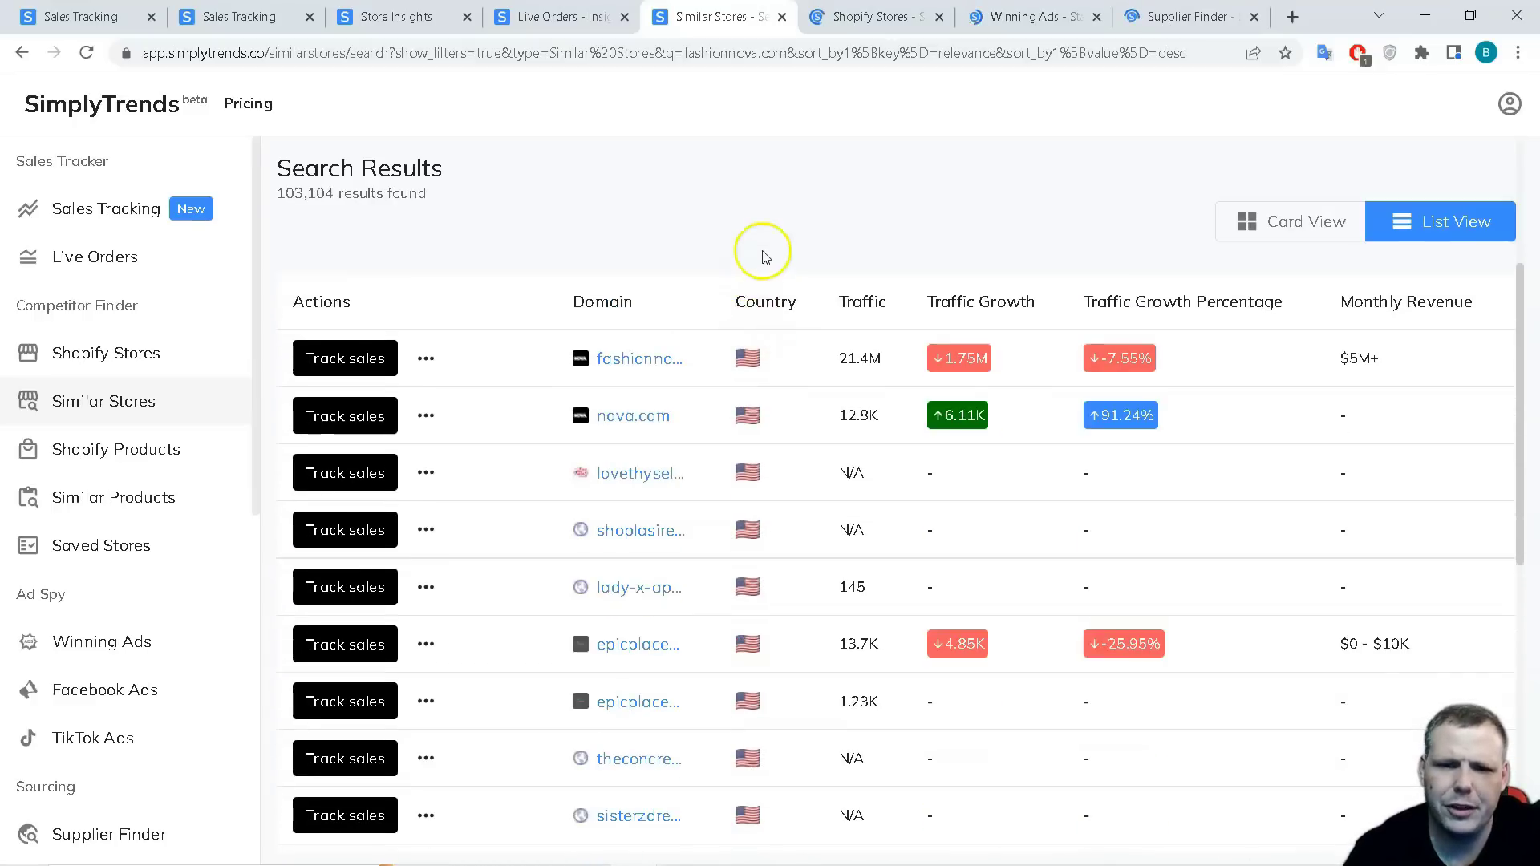
{"action": "scroll", "coordinate": [790, 450], "scroll_direction": "down", "scroll_amount": 3}
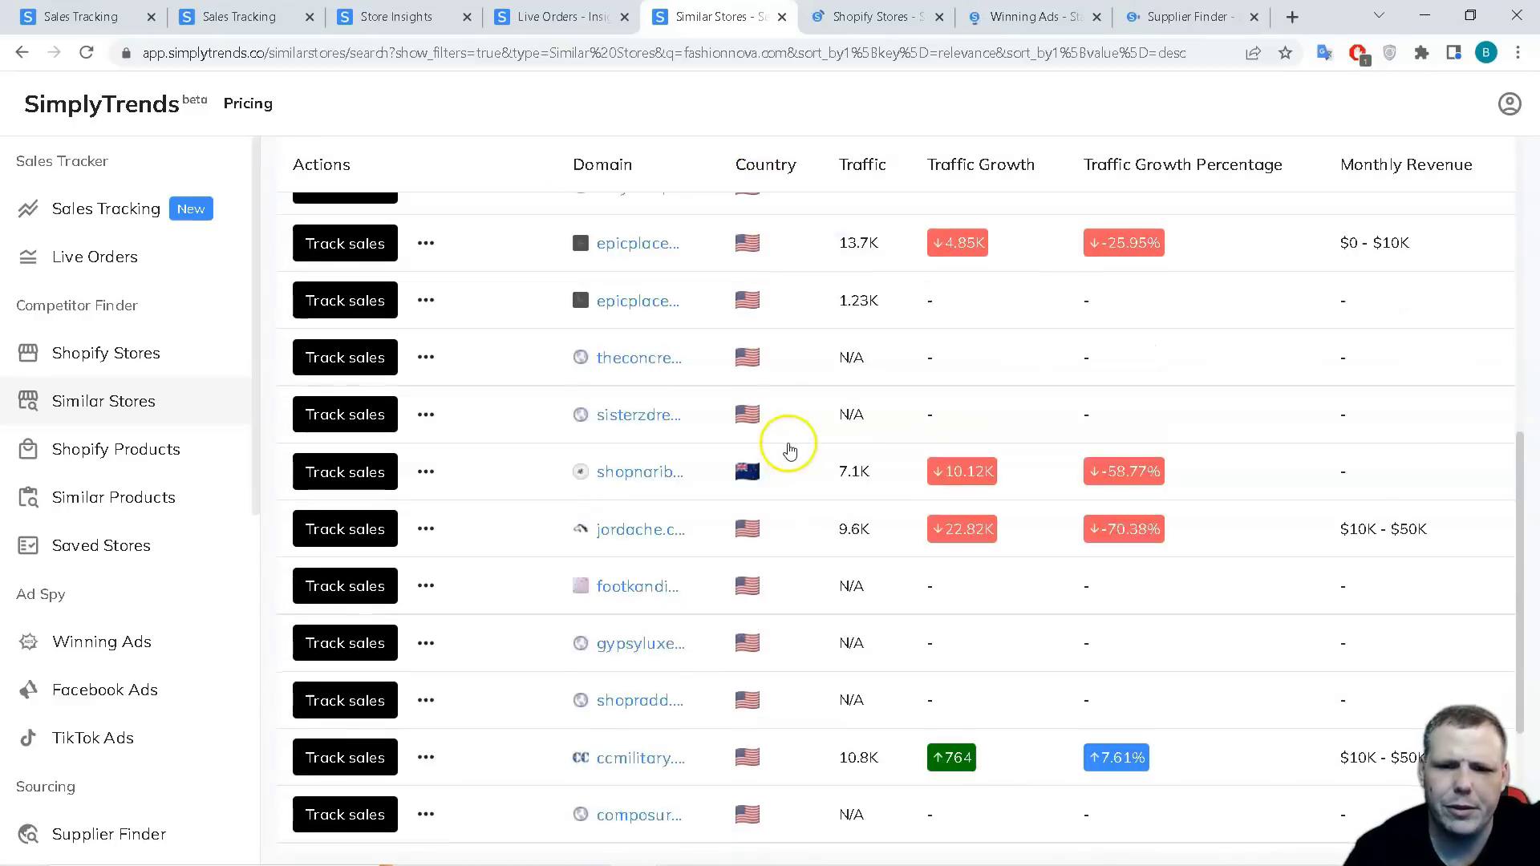
{"action": "scroll", "coordinate": [770, 428], "scroll_direction": "down", "scroll_amount": 1}
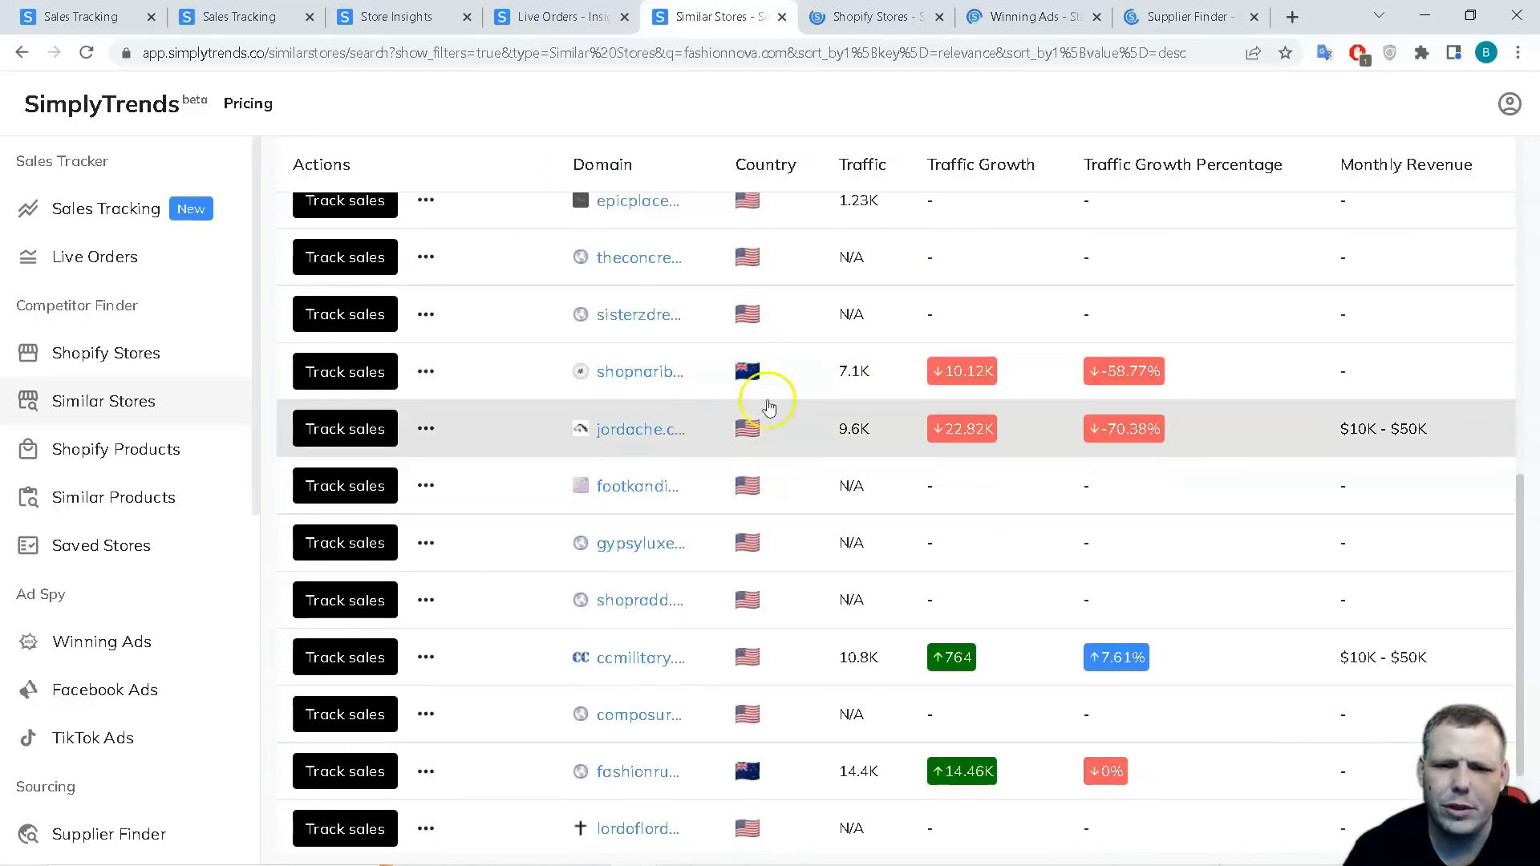
{"action": "scroll", "coordinate": [758, 404], "scroll_direction": "up", "scroll_amount": 1}
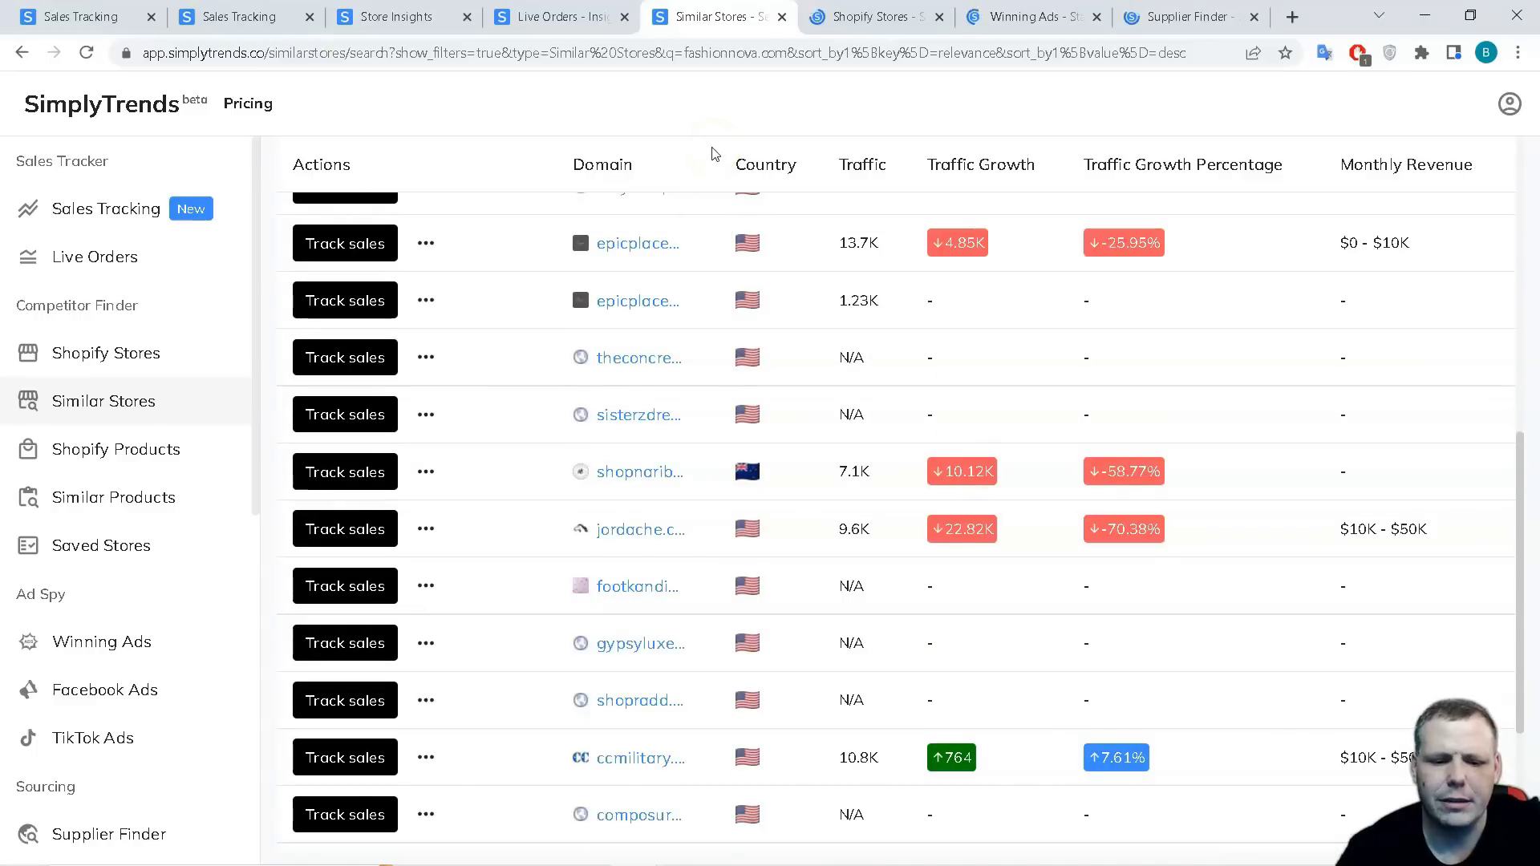
{"action": "scroll", "coordinate": [998, 405], "scroll_direction": "up", "scroll_amount": 5}
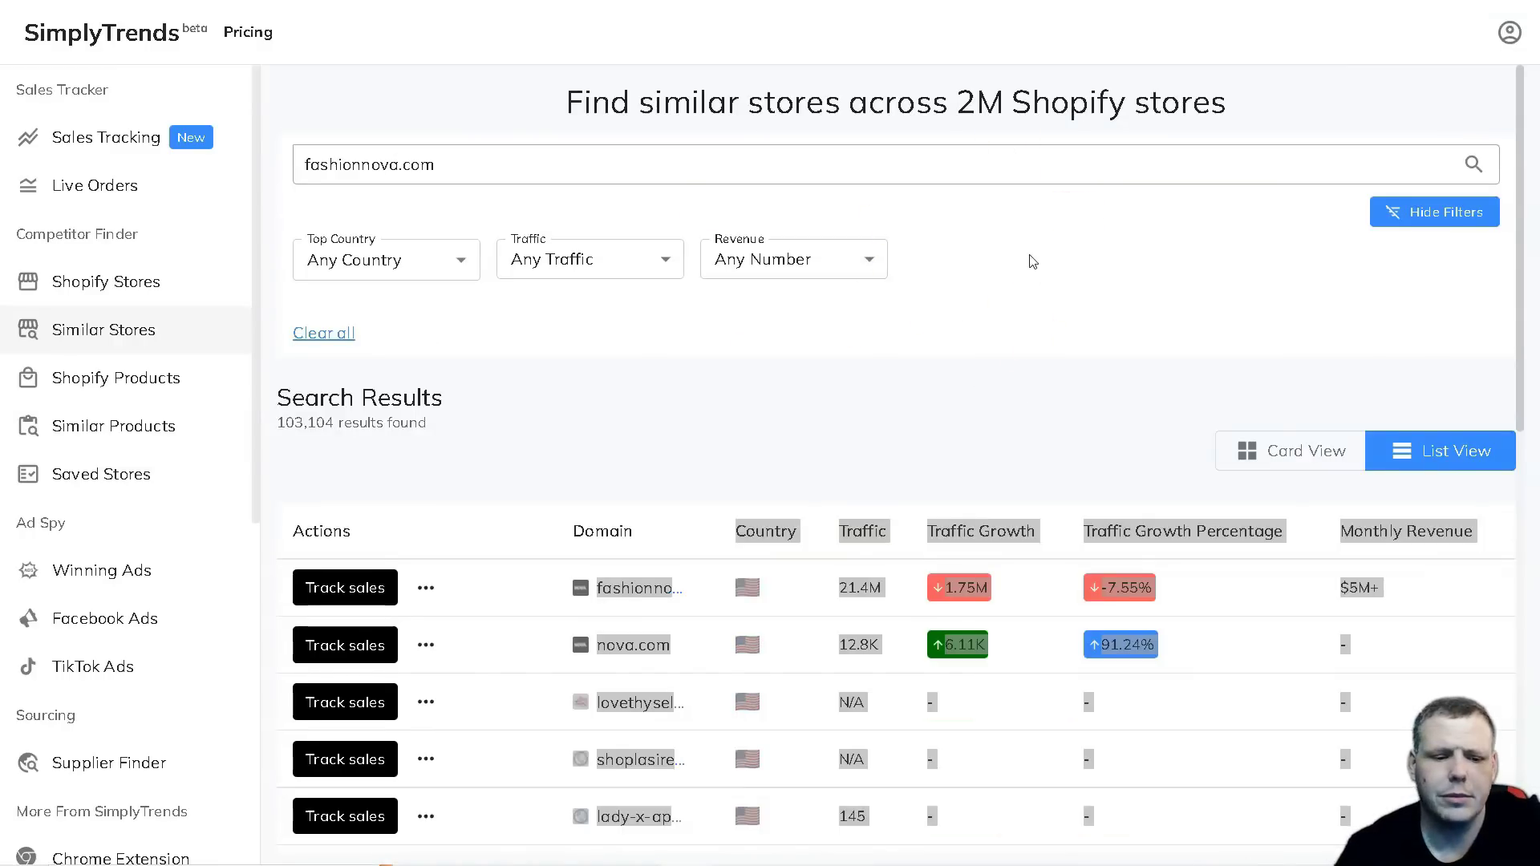
Search Shopify Stores for the keyword 'clothes' and browse the 52,221 results
{"action": "left_click", "coordinate": [1006, 313]}
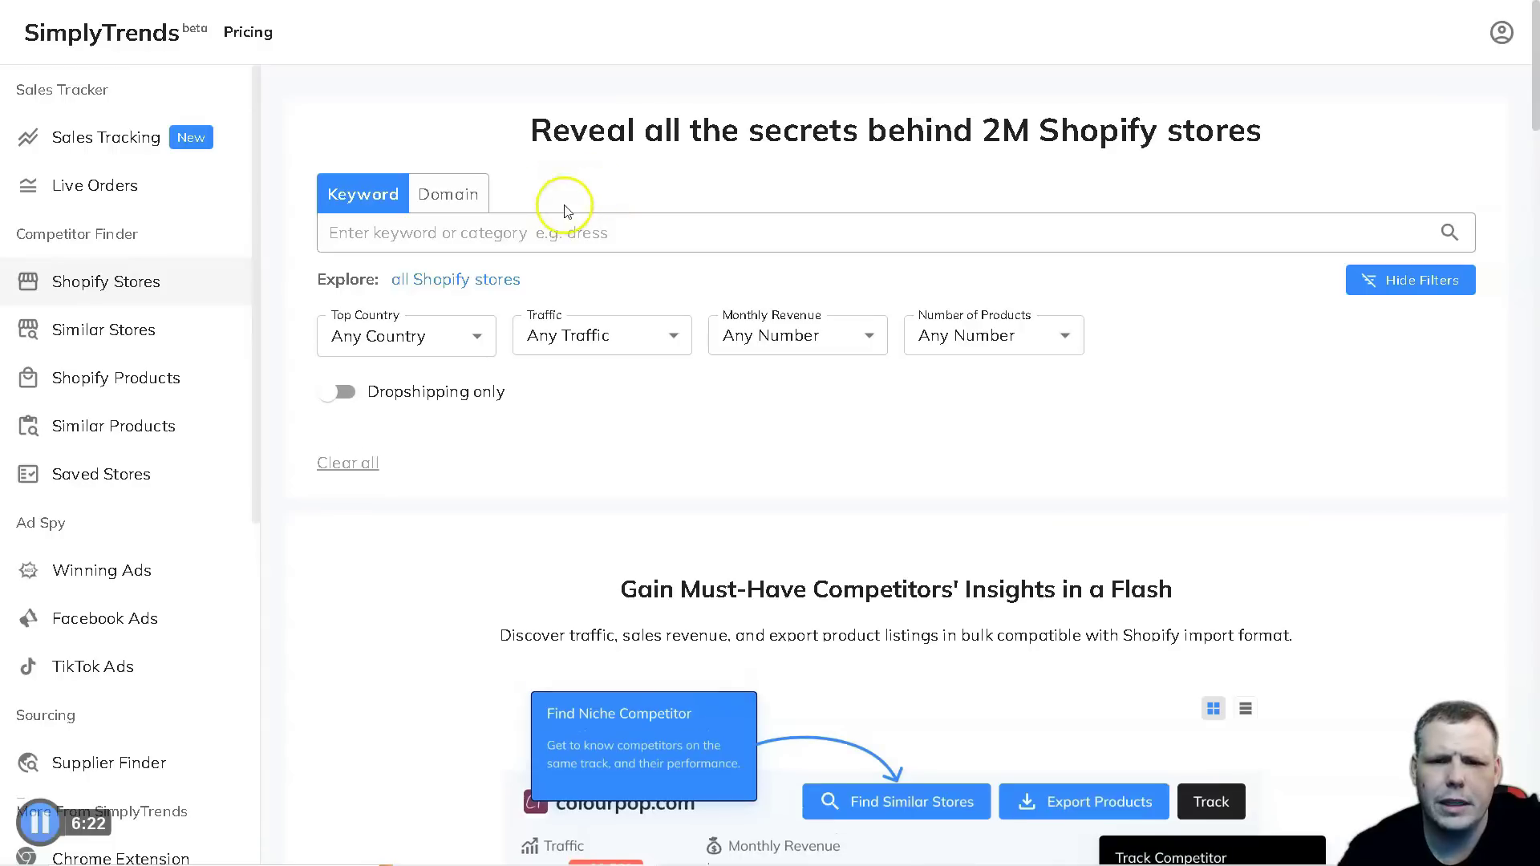
{"action": "left_click", "coordinate": [550, 233]}
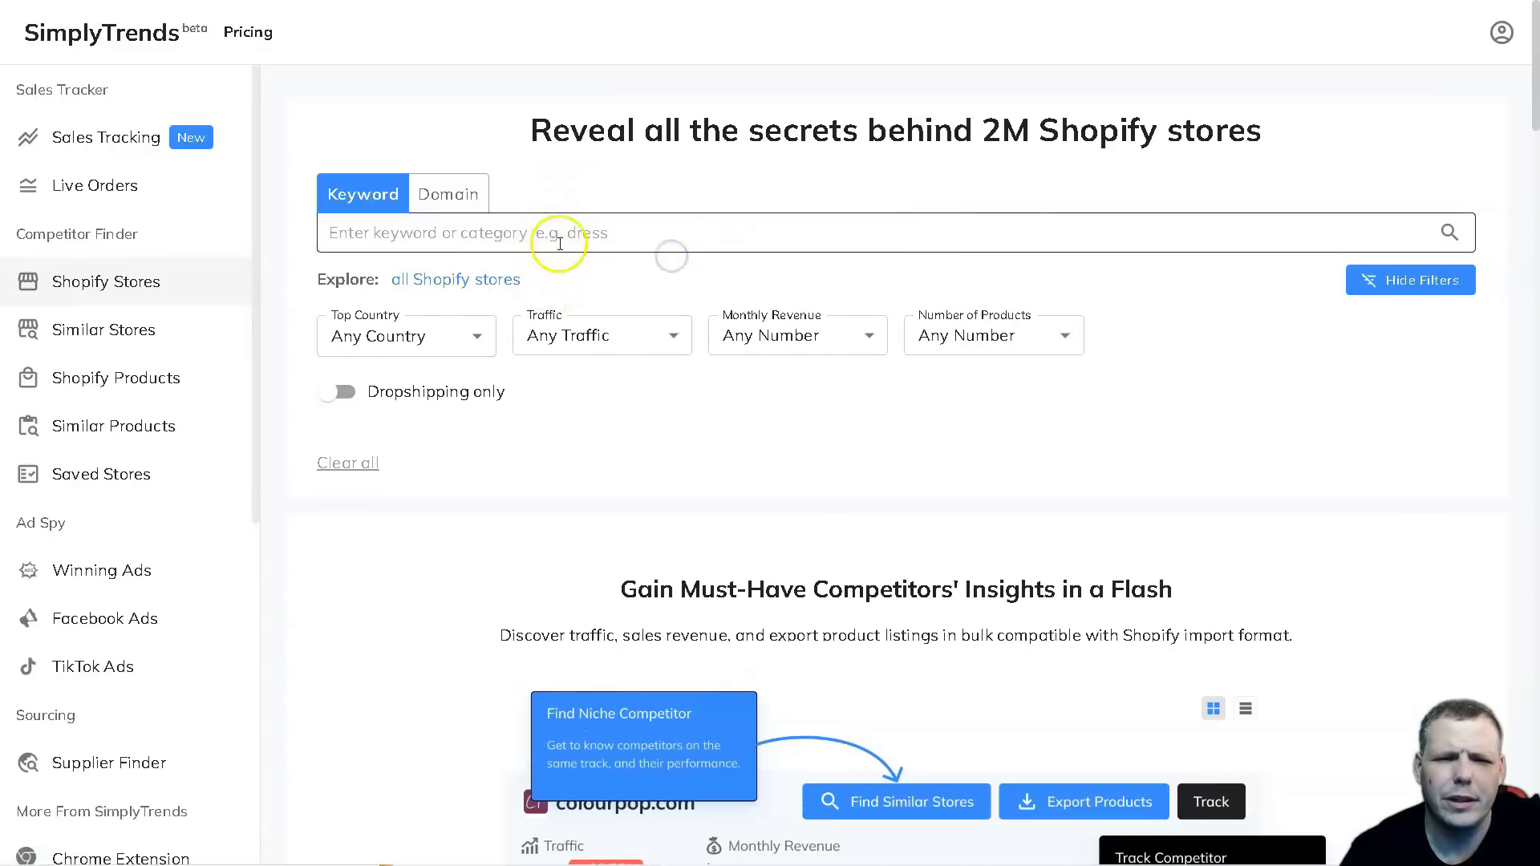
{"action": "left_click", "coordinate": [584, 231]}
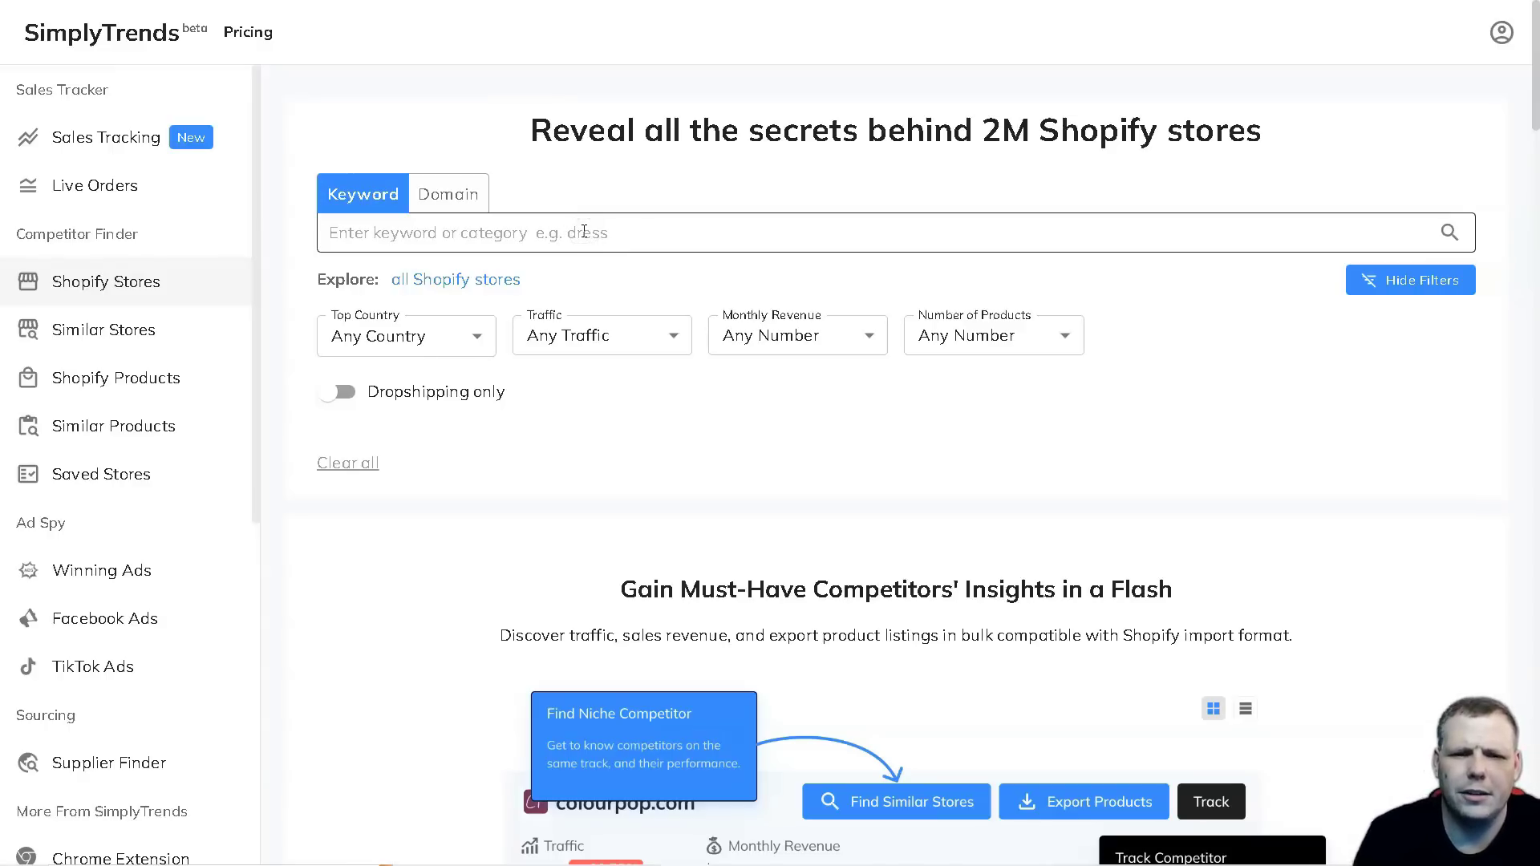
{"action": "left_click", "coordinate": [583, 232]}
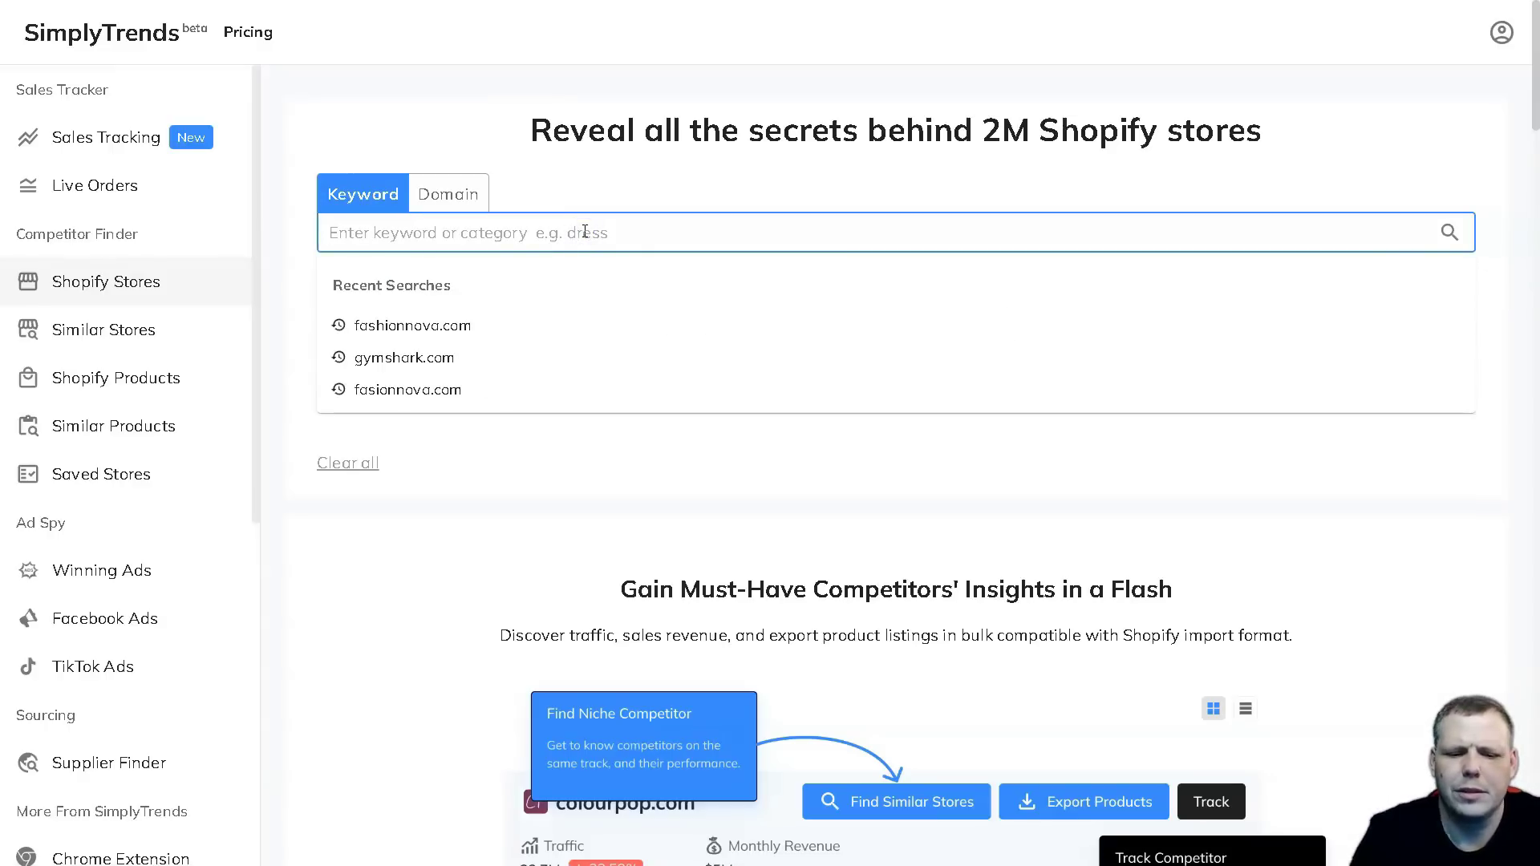
{"action": "type", "text": "clothes"}
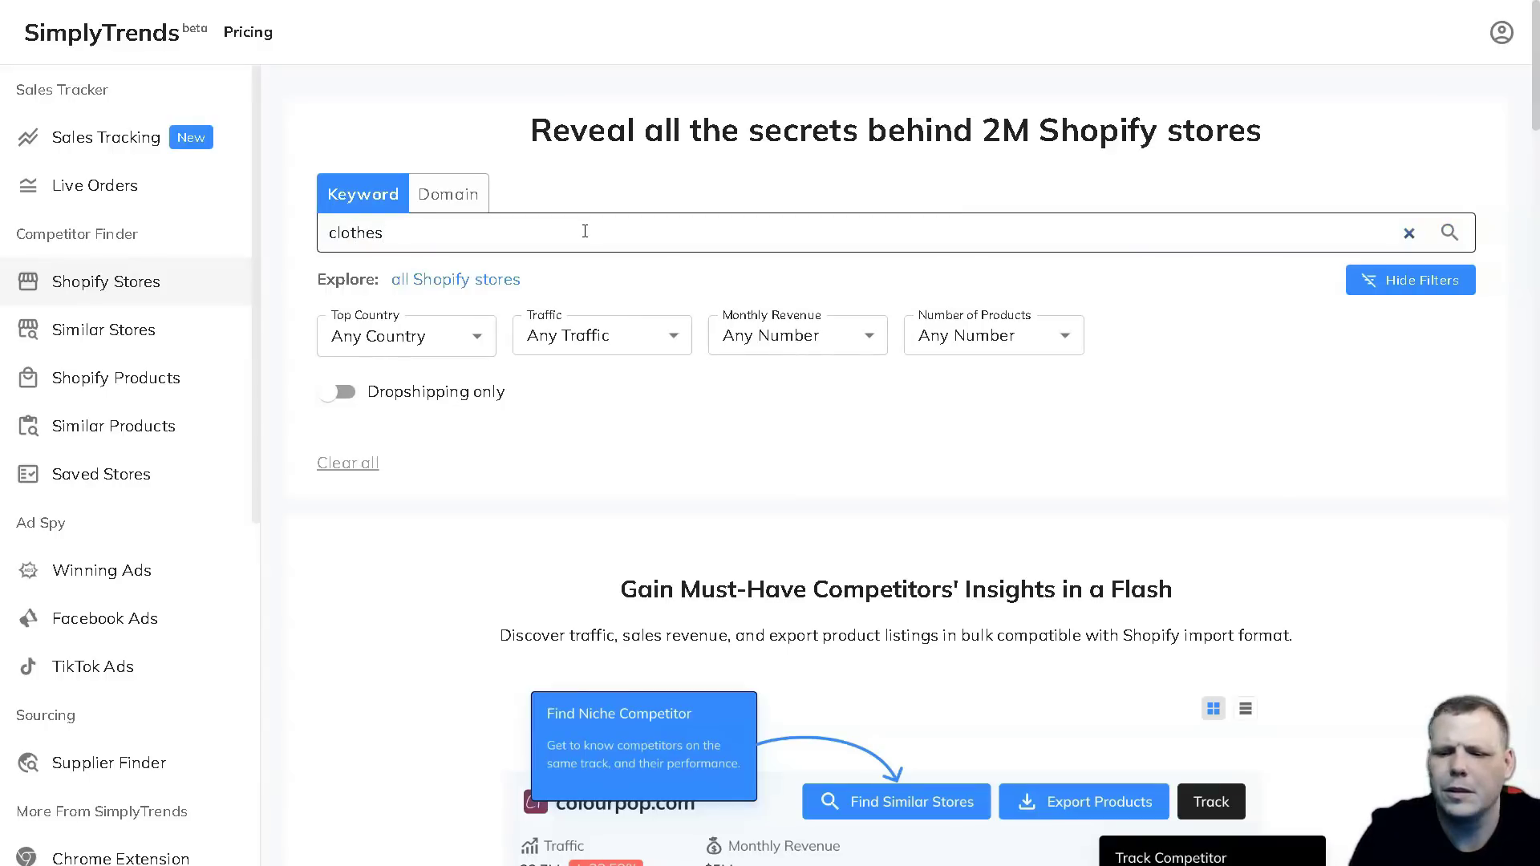
{"action": "key", "text": "Return"}
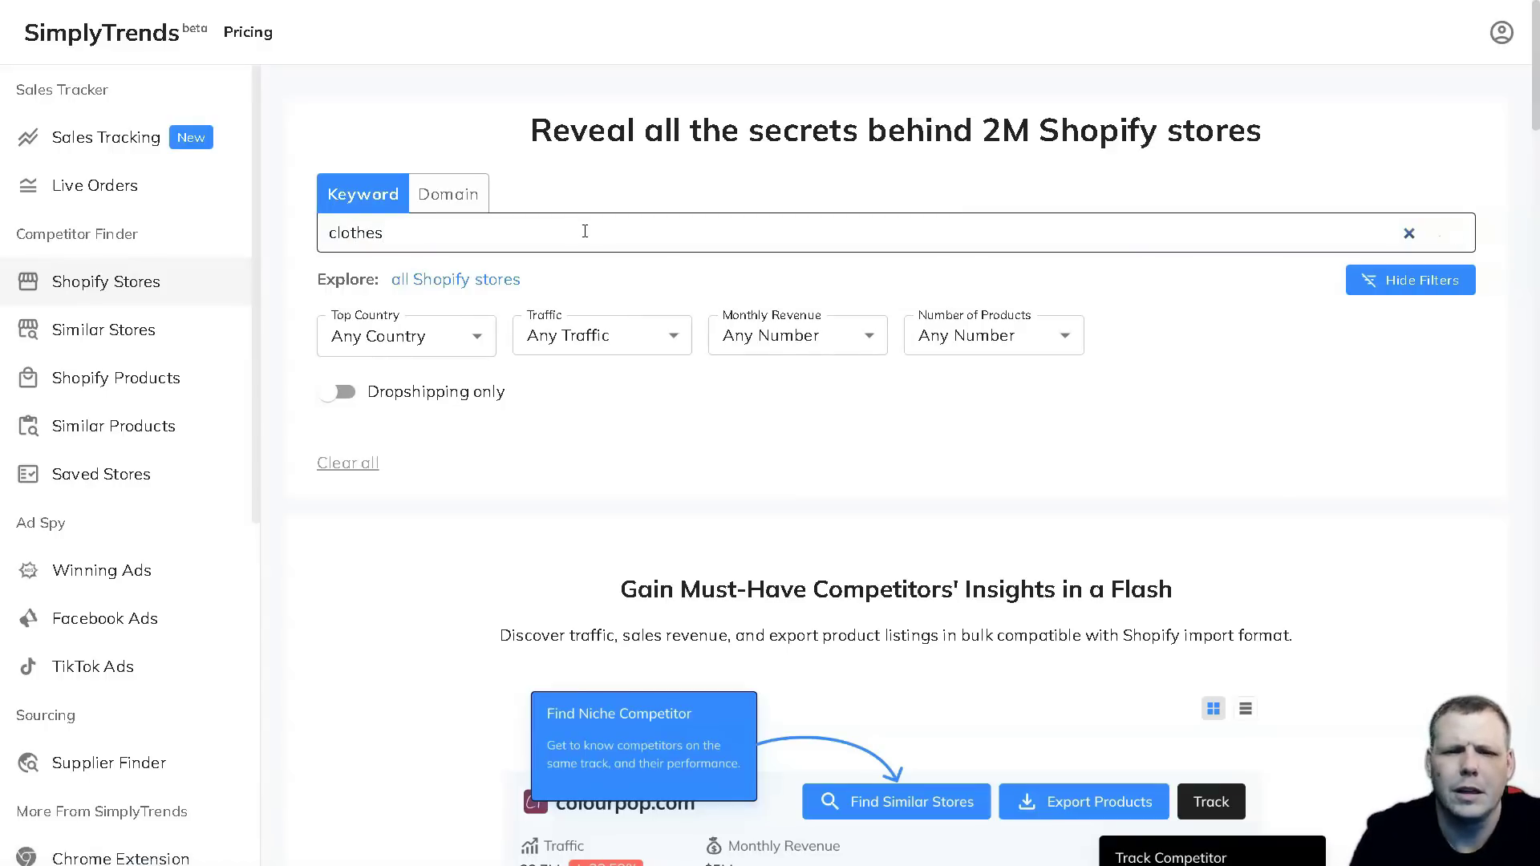
{"action": "left_click", "coordinate": [1169, 188]}
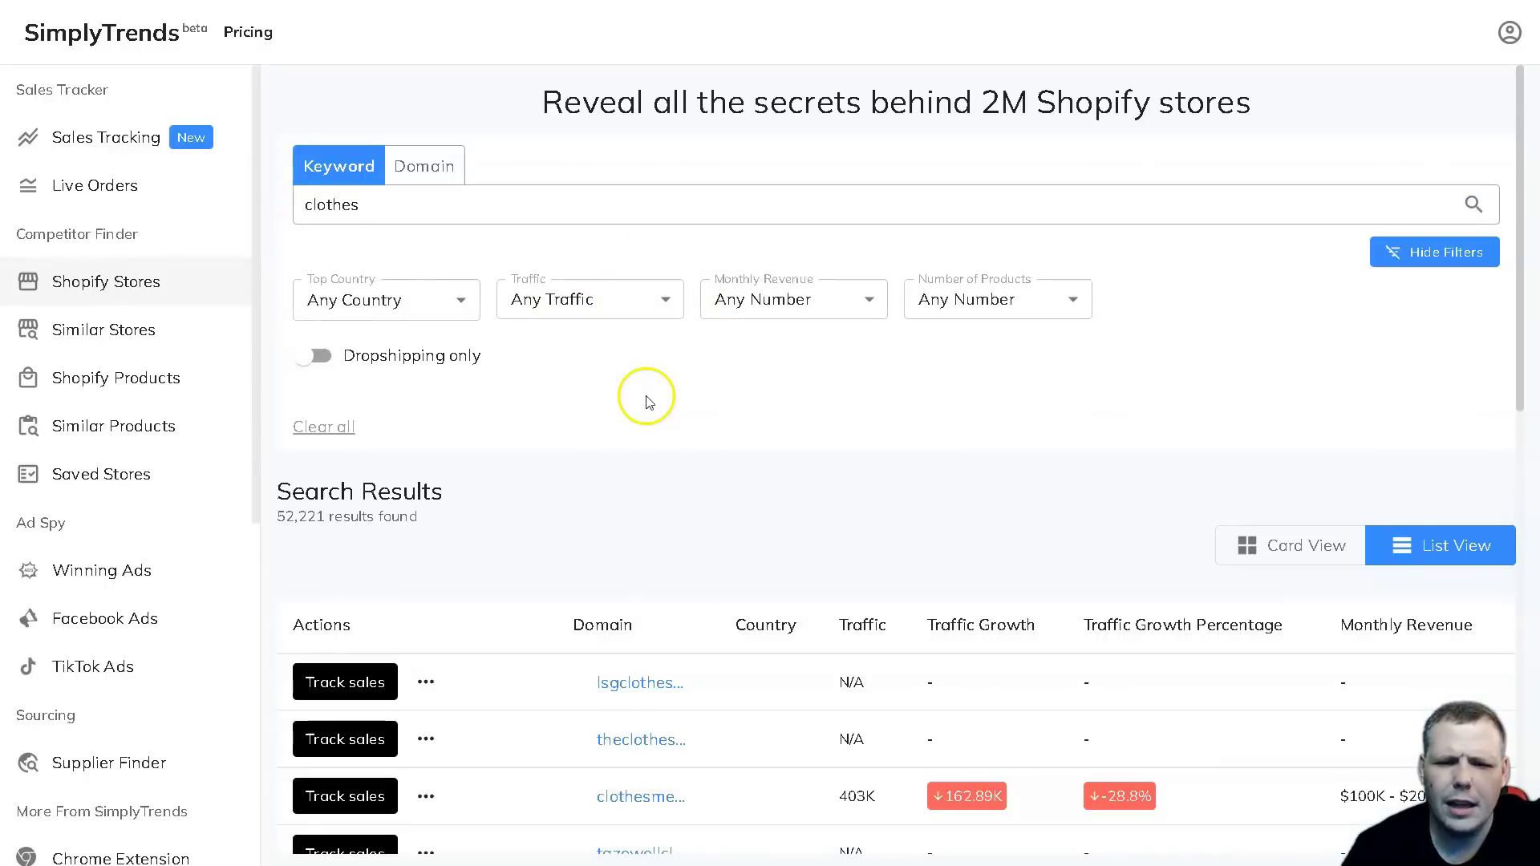
{"action": "scroll", "coordinate": [482, 491], "scroll_direction": "down", "scroll_amount": 3}
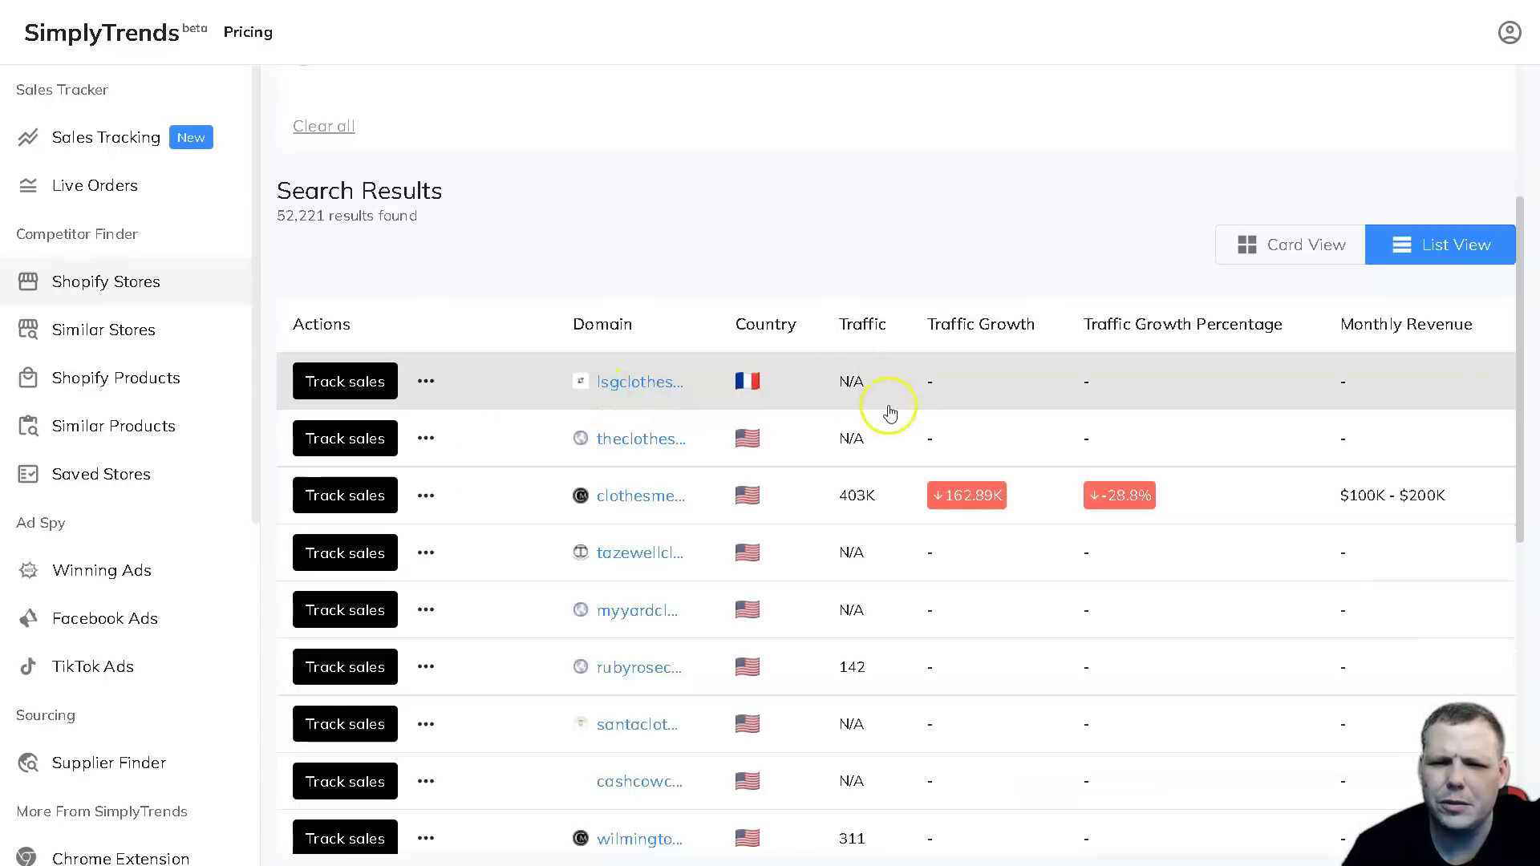
{"action": "scroll", "coordinate": [681, 255], "scroll_direction": "up", "scroll_amount": 3}
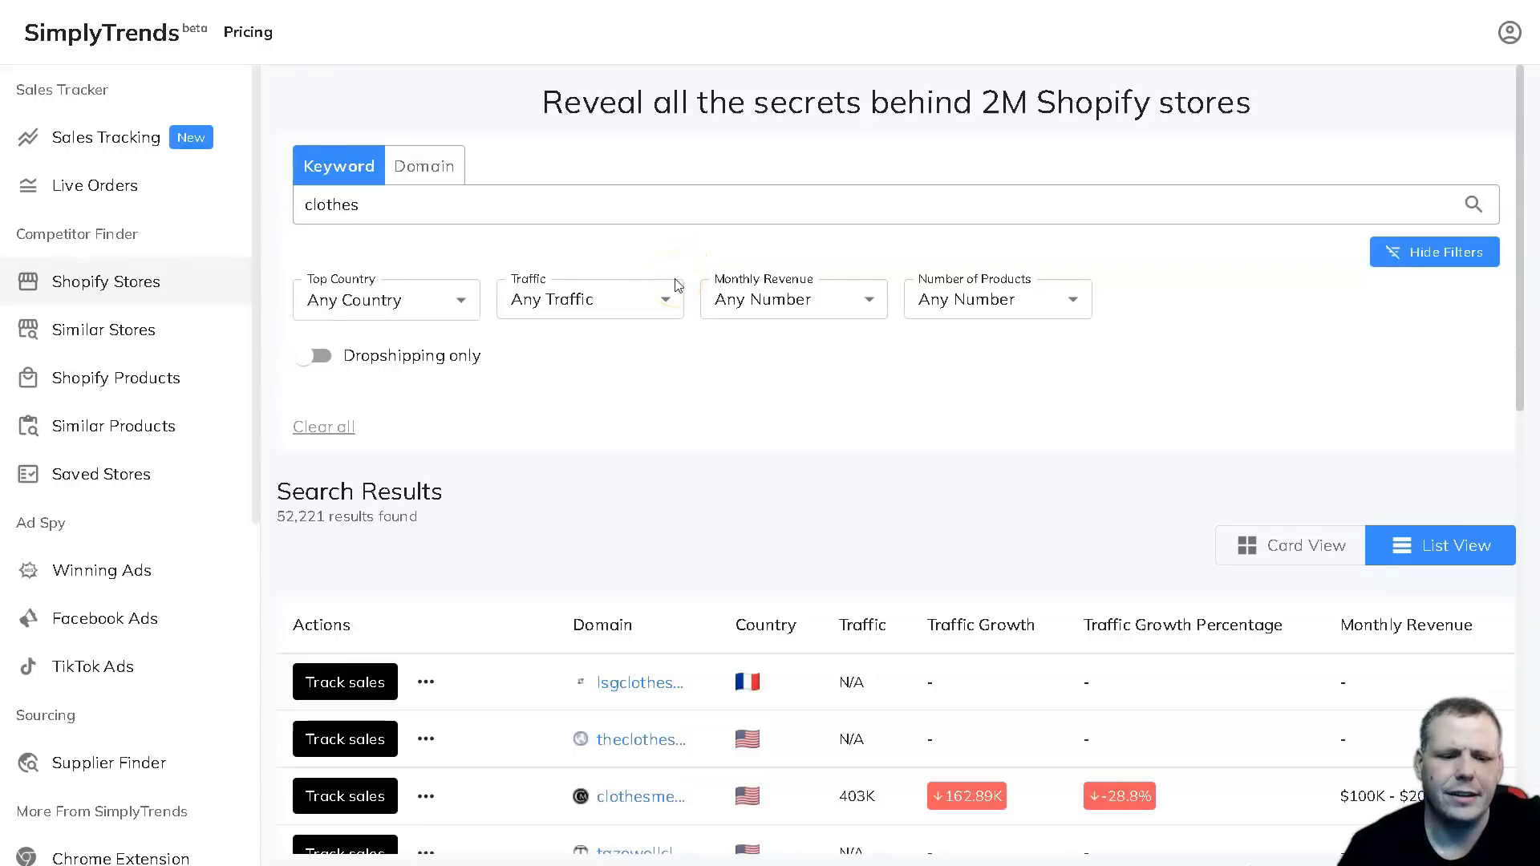
Open Winning Ads and select its ad keyword field
{"action": "left_click", "coordinate": [753, 219]}
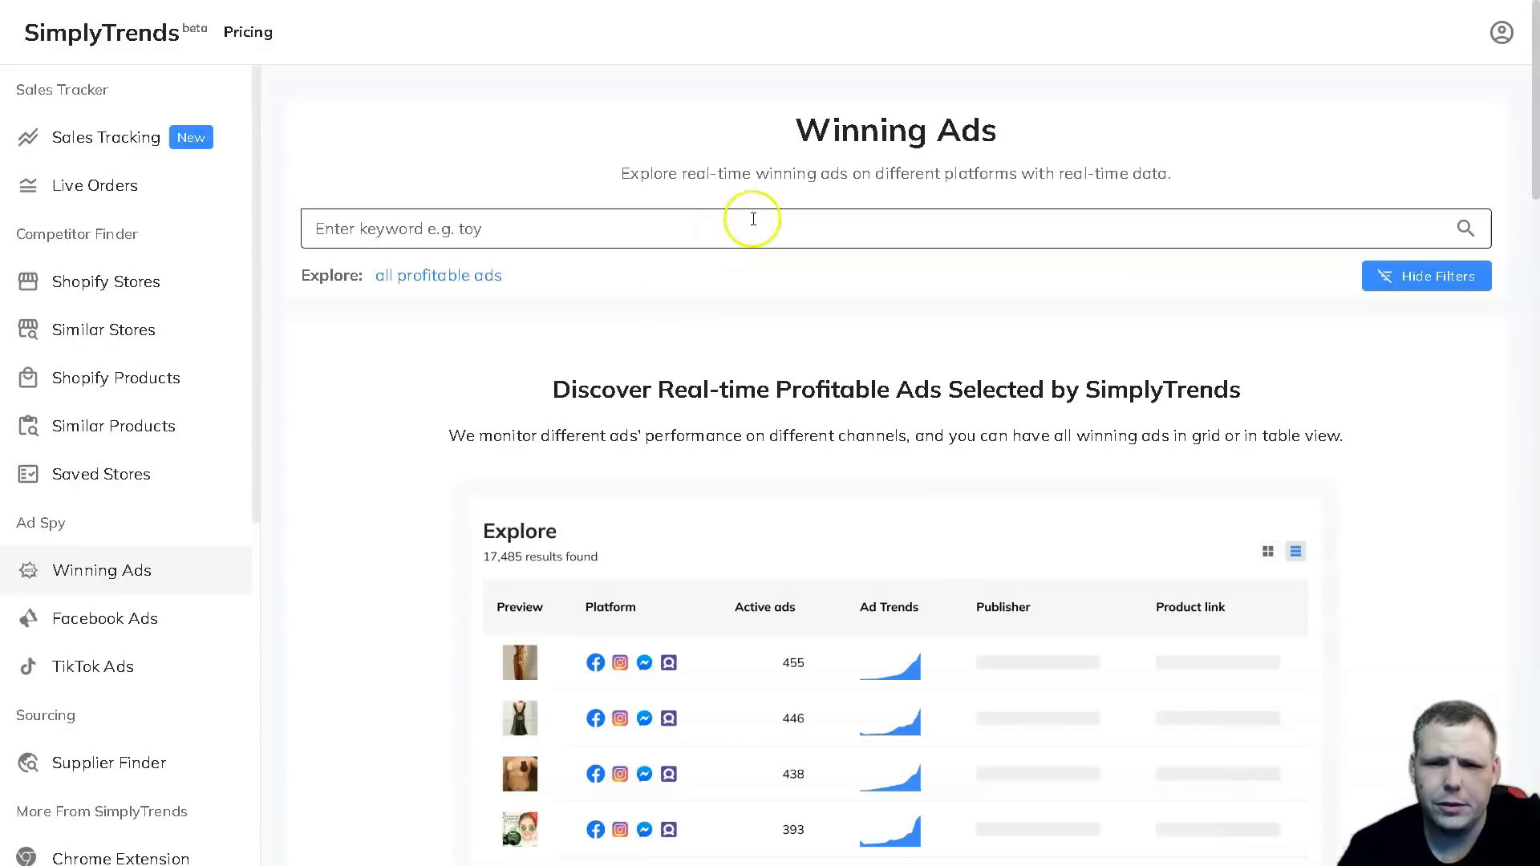
{"action": "scroll", "coordinate": [698, 258], "scroll_direction": "down", "scroll_amount": 2}
{"action": "scroll", "coordinate": [704, 265], "scroll_direction": "up", "scroll_amount": 2}
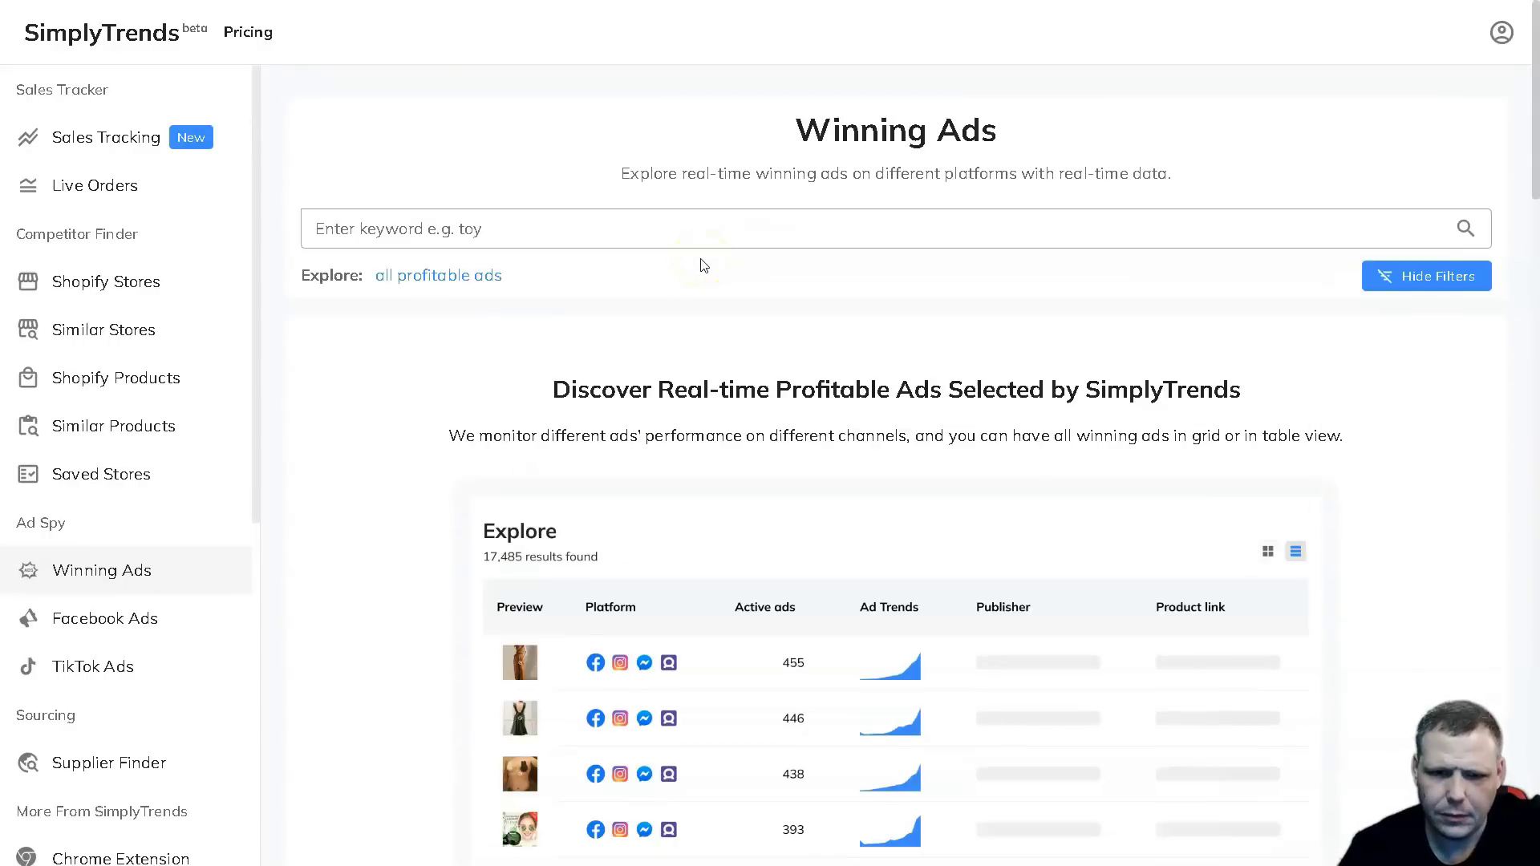
{"action": "left_click", "coordinate": [640, 240]}
{"action": "type", "text": "mens jack"}
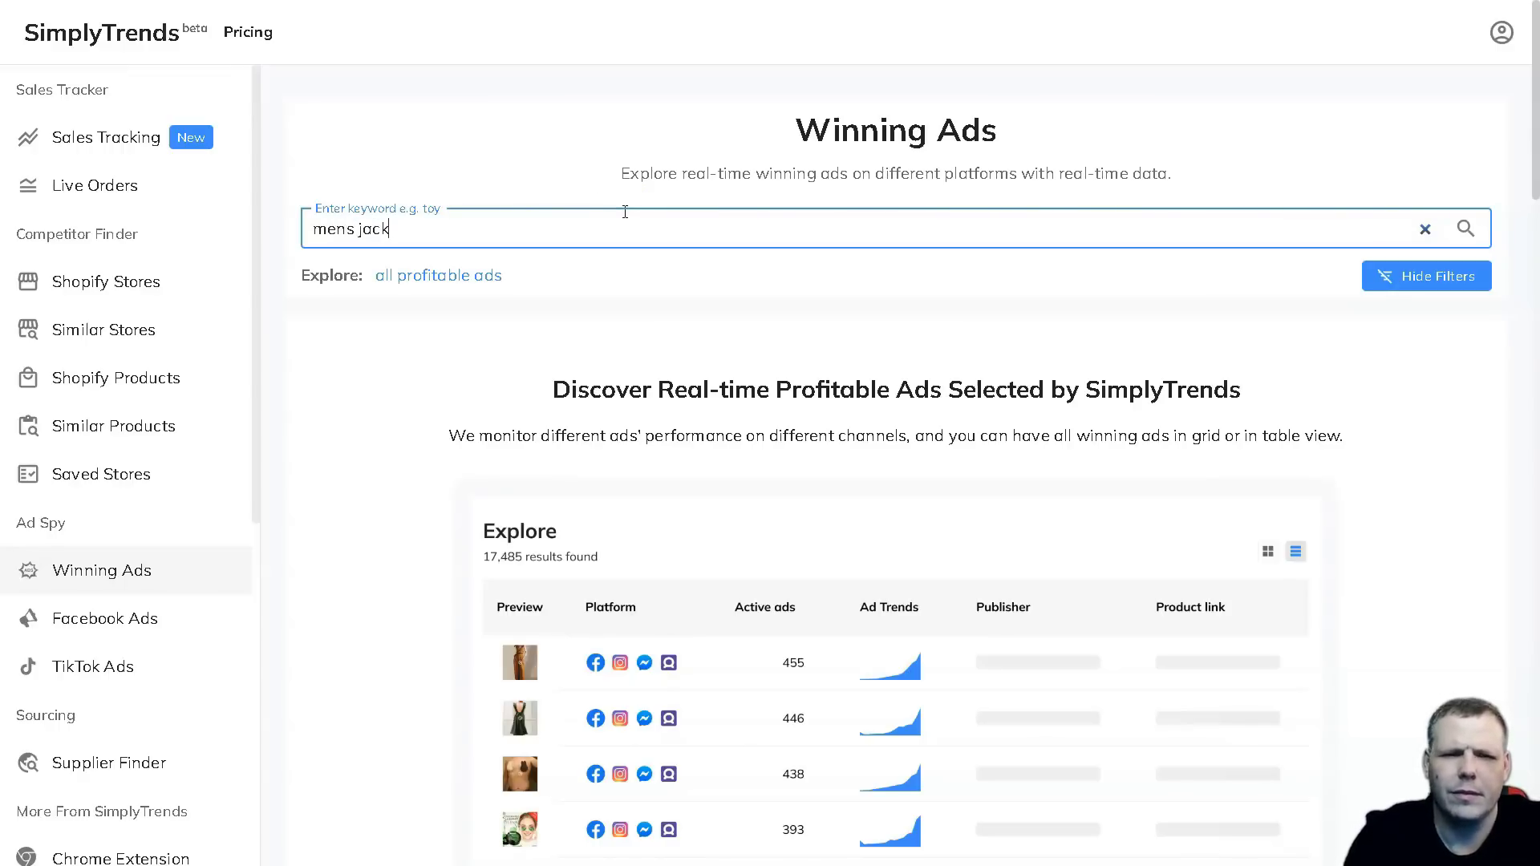
{"action": "type", "text": "ets"}
{"action": "scroll", "coordinate": [1203, 361], "scroll_direction": "down", "scroll_amount": 1}
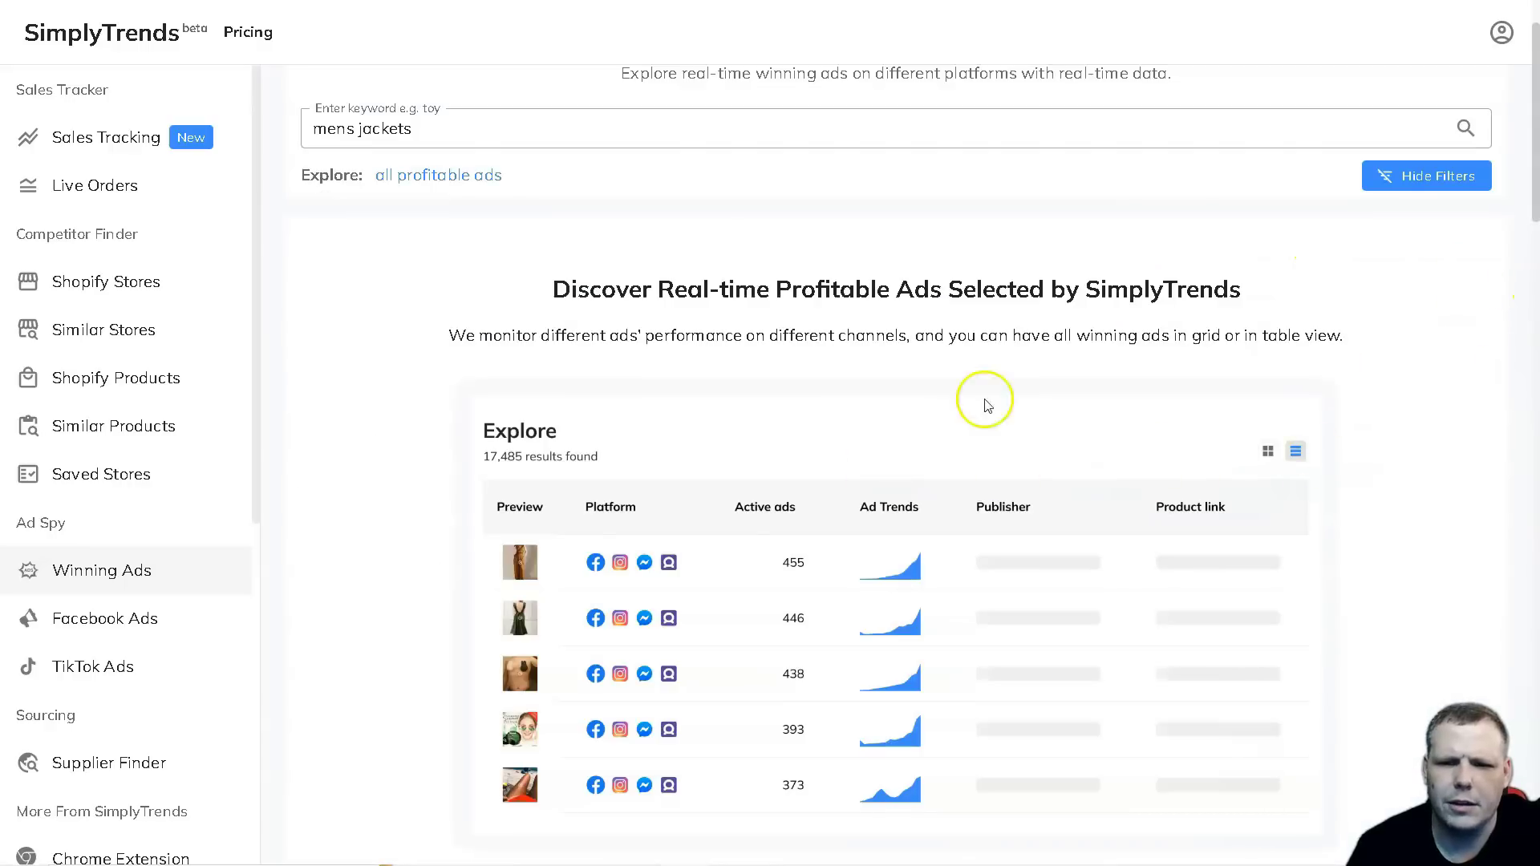
{"action": "scroll", "coordinate": [813, 420], "scroll_direction": "down", "scroll_amount": 2}
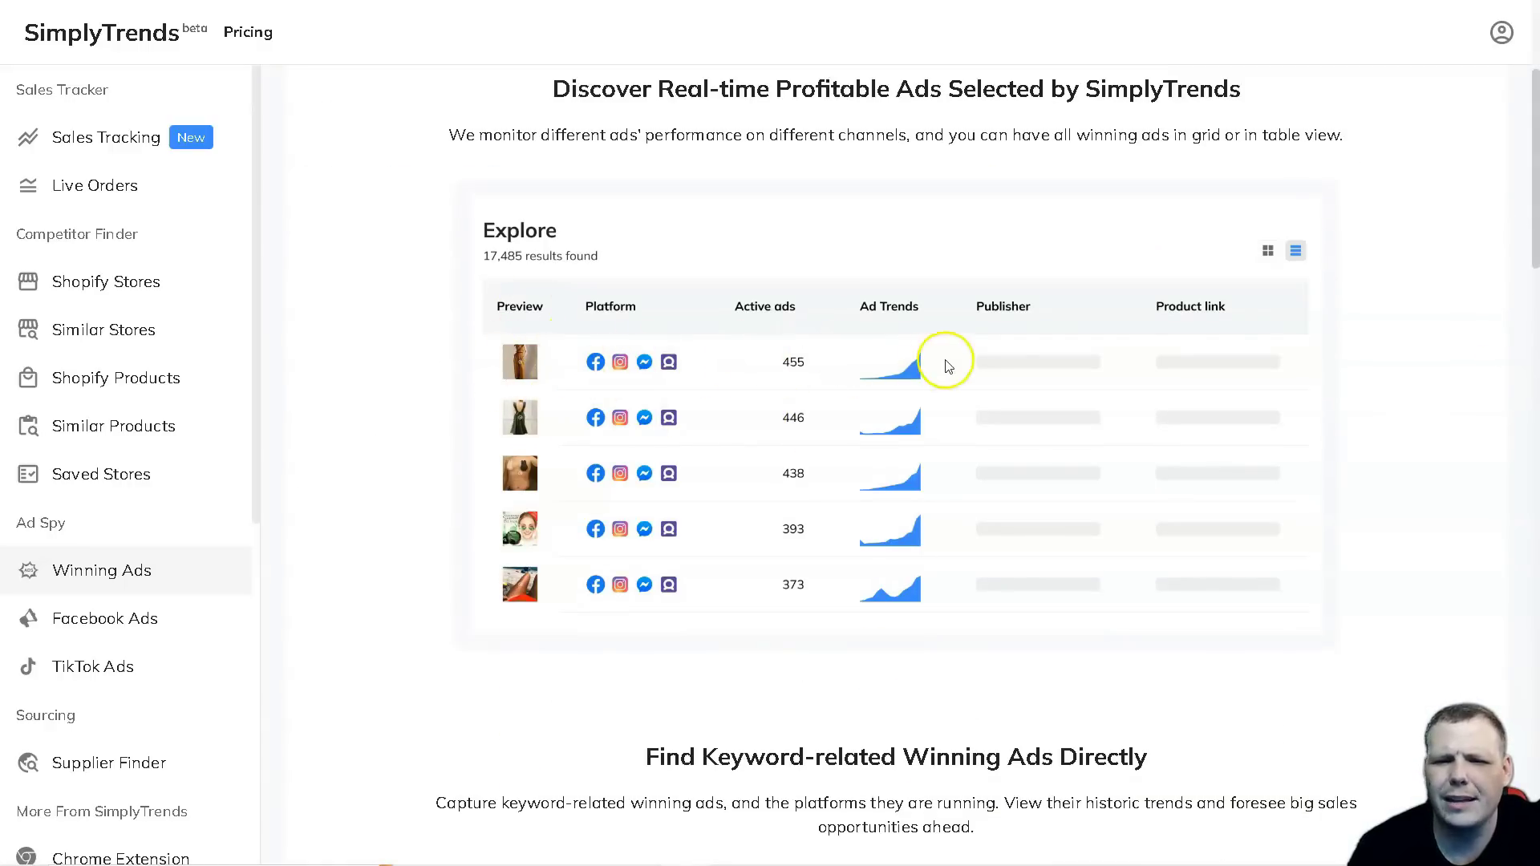
{"action": "scroll", "coordinate": [1171, 313], "scroll_direction": "down", "scroll_amount": 2}
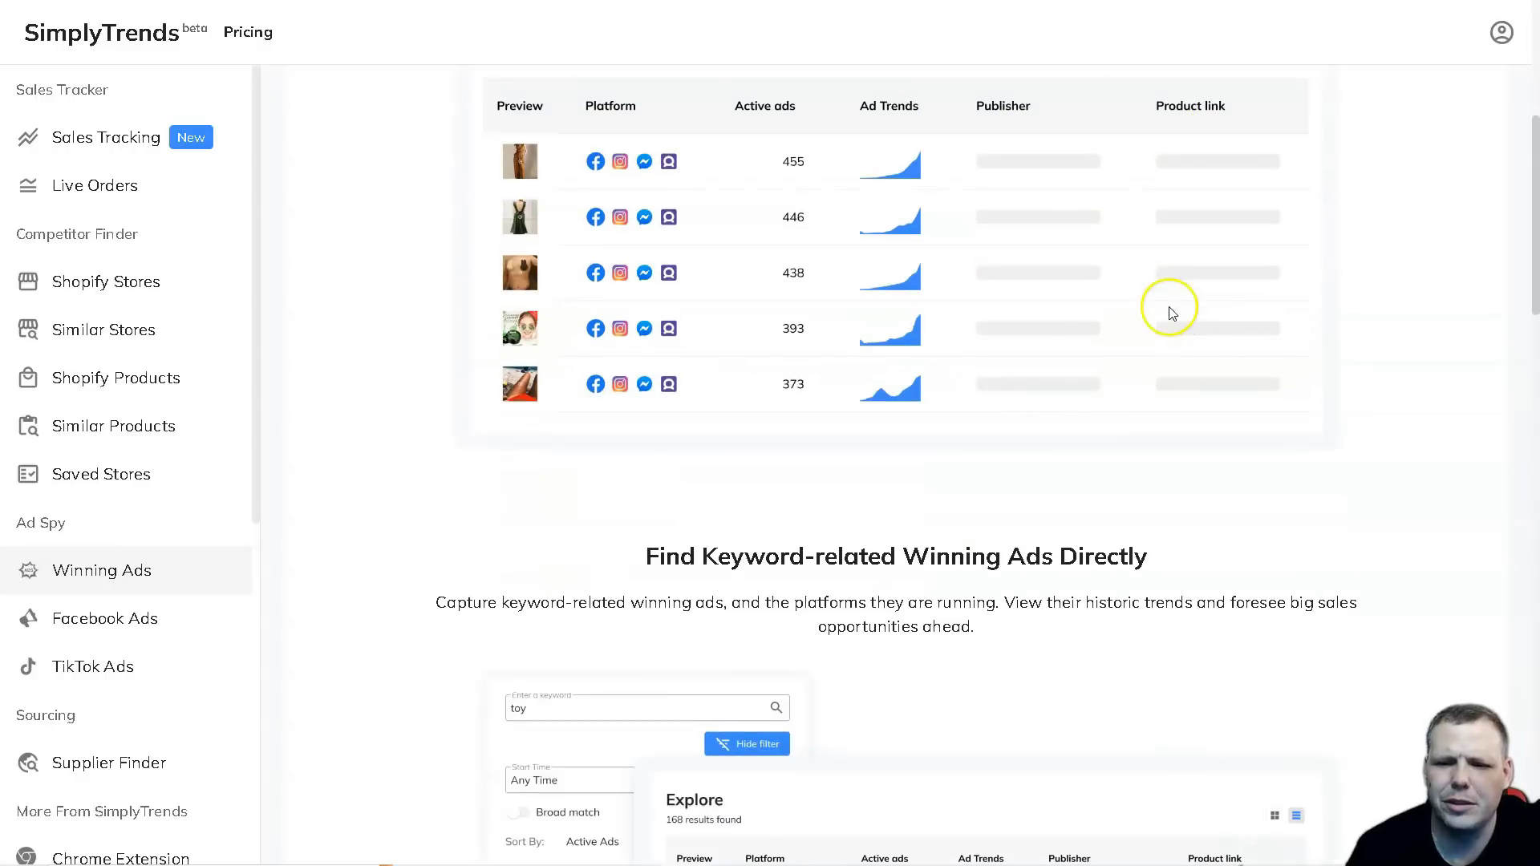
{"action": "scroll", "coordinate": [1150, 320], "scroll_direction": "up", "scroll_amount": 5}
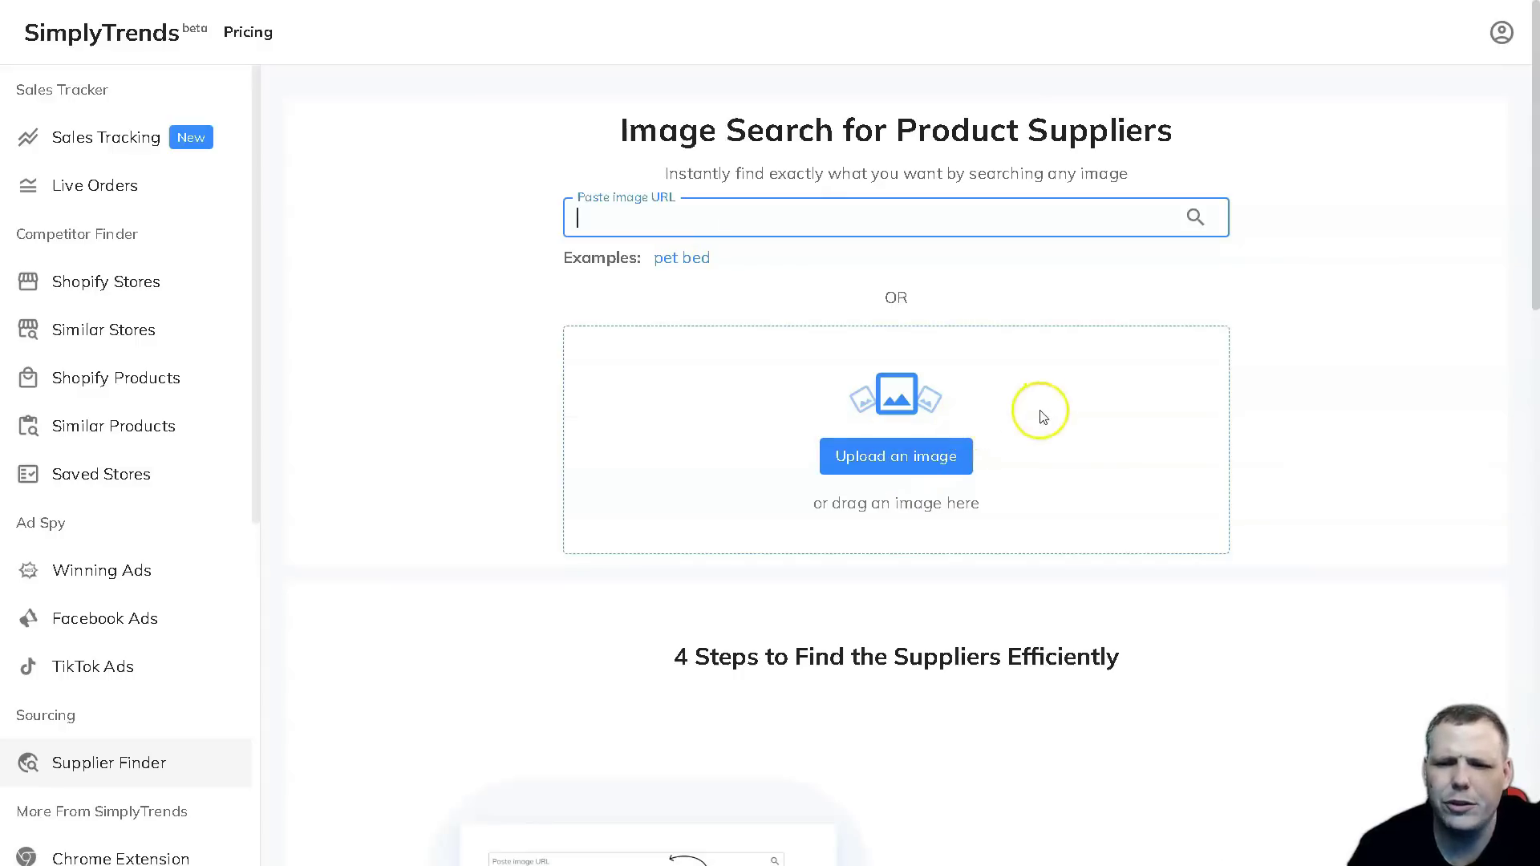
Load the 'pet bed' example image and wait for the supplier search results
{"action": "left_click", "coordinate": [681, 258]}
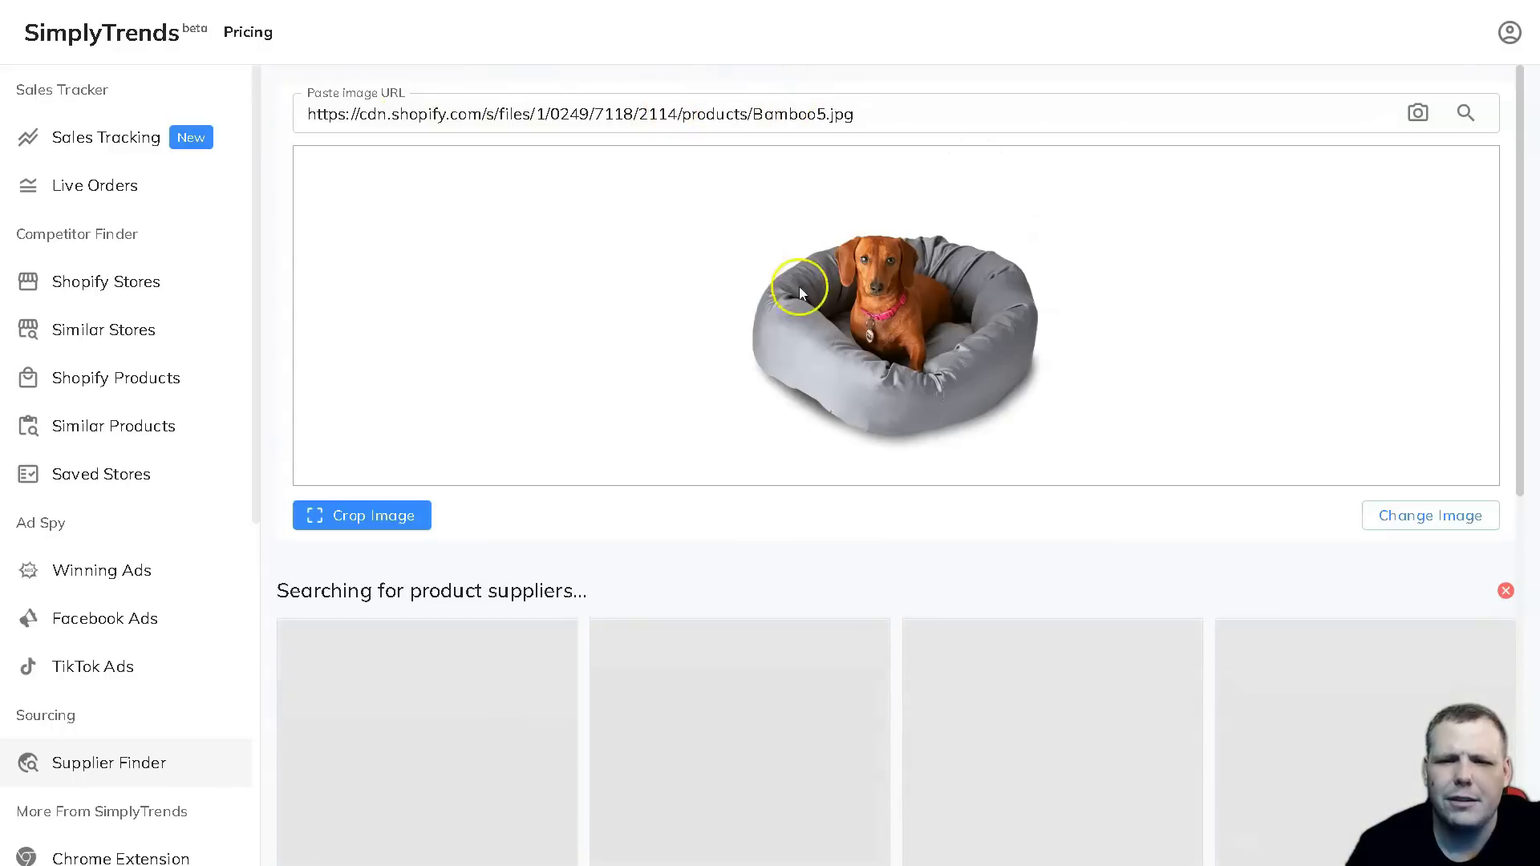
{"action": "scroll", "coordinate": [722, 288], "scroll_direction": "down", "scroll_amount": 3}
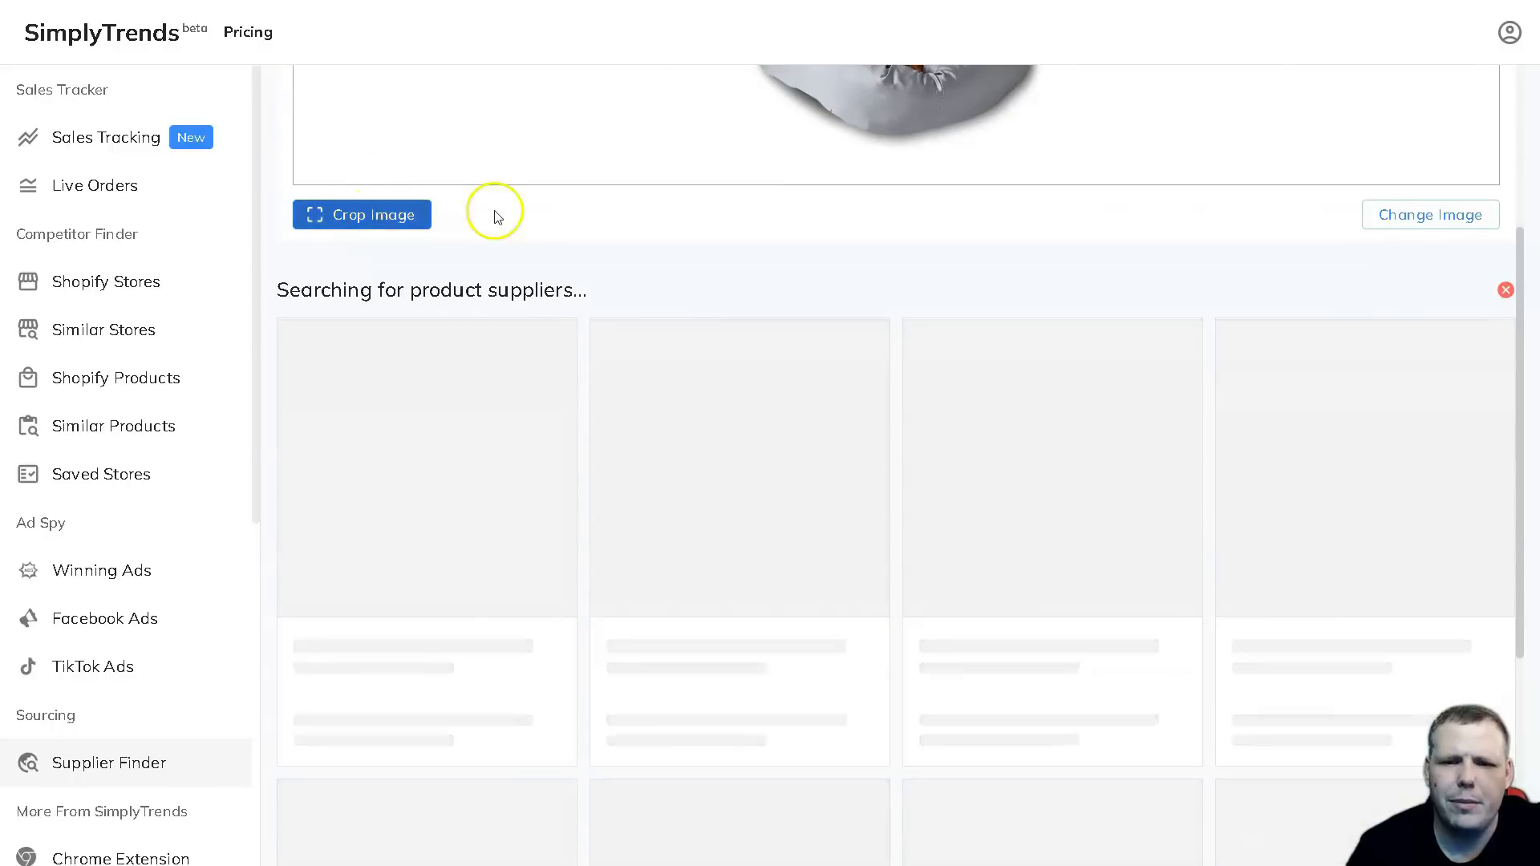
{"action": "scroll", "coordinate": [494, 213], "scroll_direction": "down", "scroll_amount": 2}
{"action": "scroll", "coordinate": [523, 212], "scroll_direction": "up", "scroll_amount": 2}
{"action": "scroll", "coordinate": [758, 292], "scroll_direction": "up", "scroll_amount": 3}
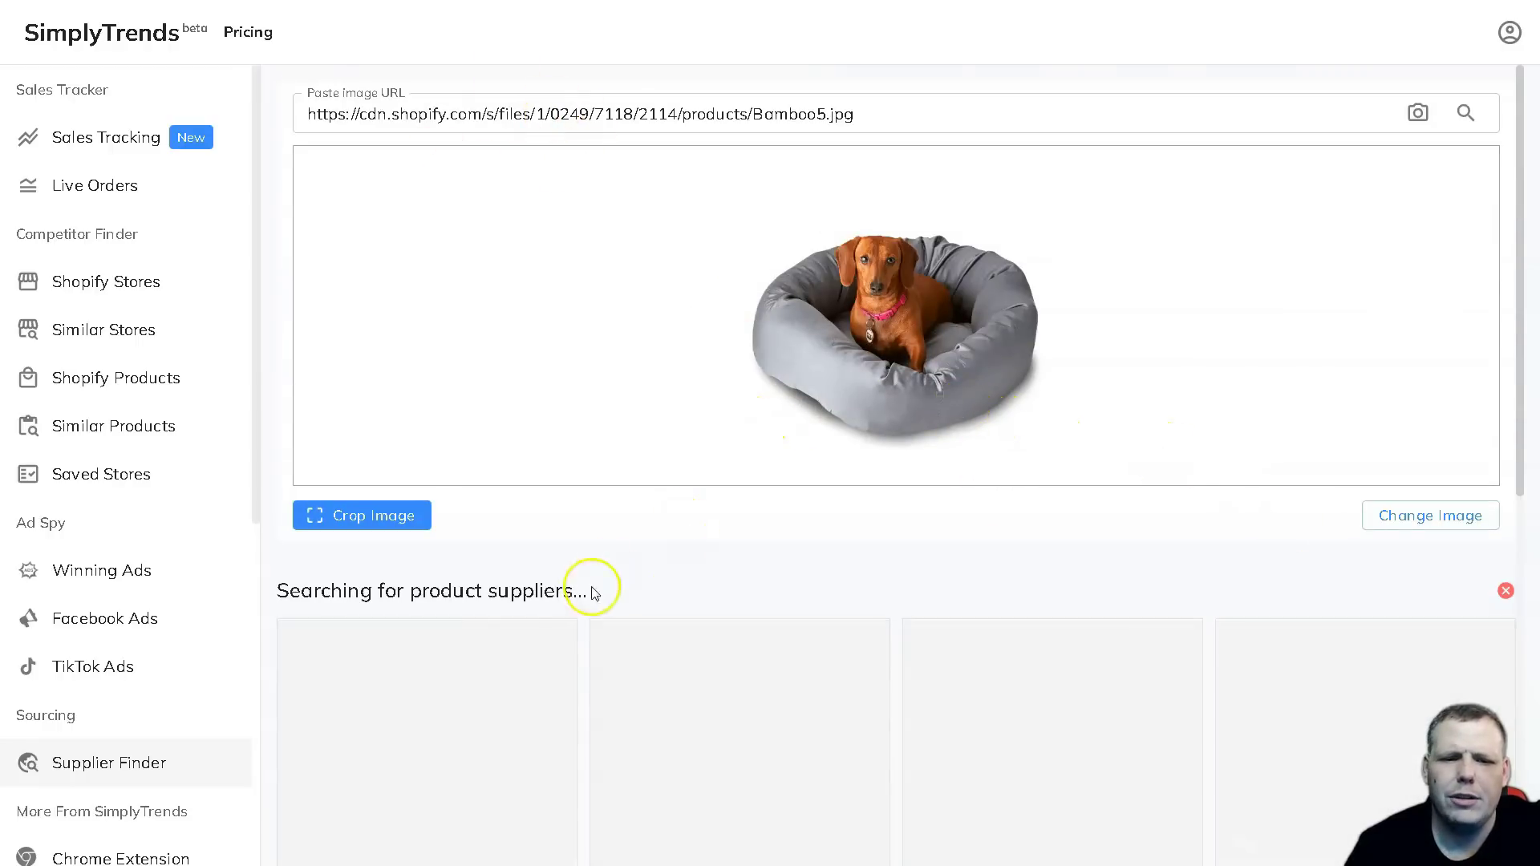
{"action": "scroll", "coordinate": [721, 398], "scroll_direction": "down", "scroll_amount": 2}
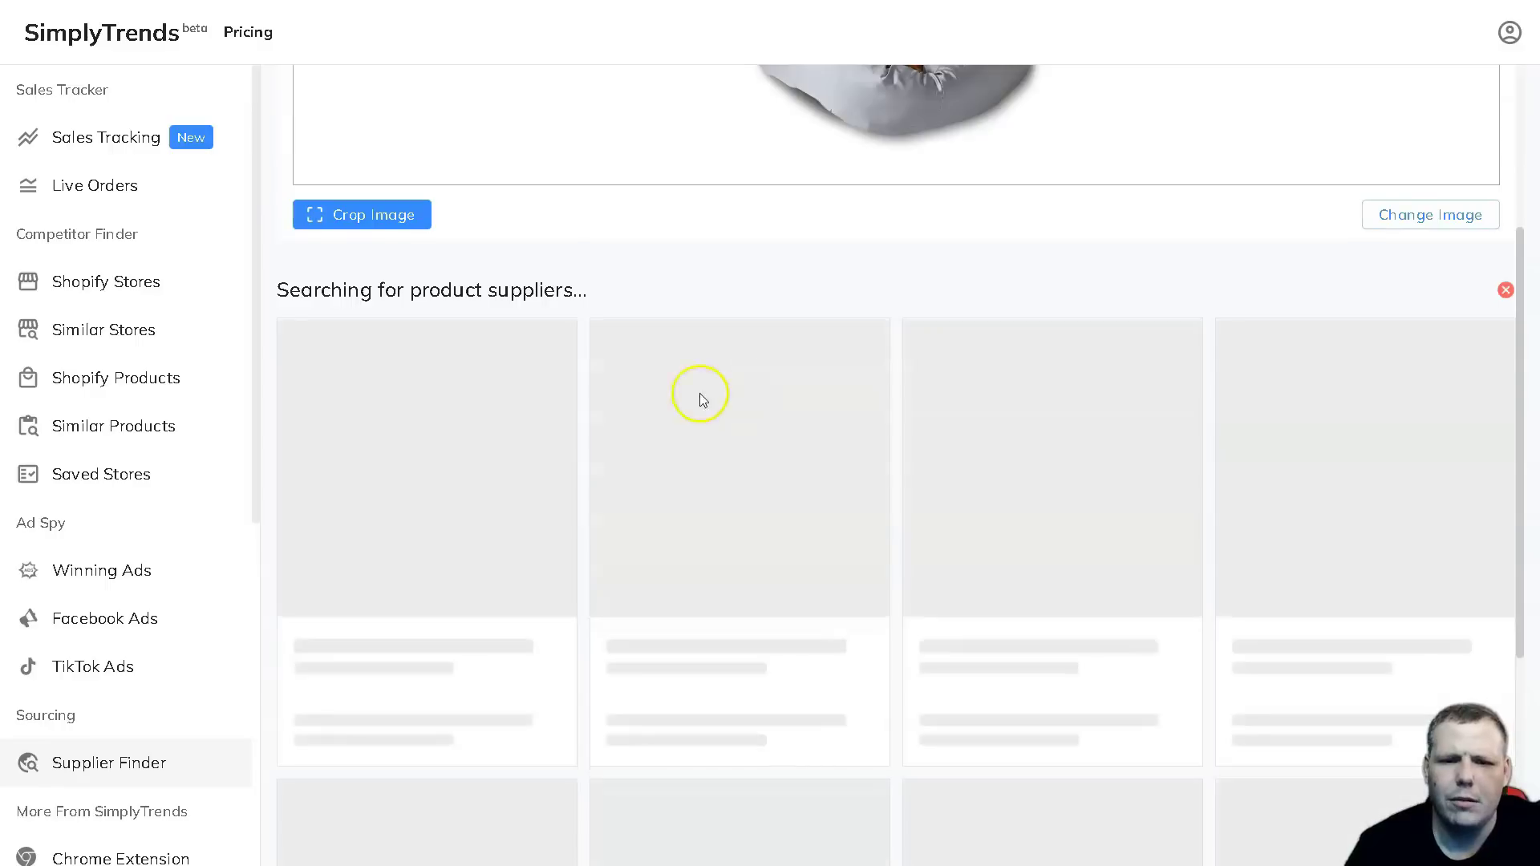
{"action": "scroll", "coordinate": [789, 380], "scroll_direction": "down", "scroll_amount": 3}
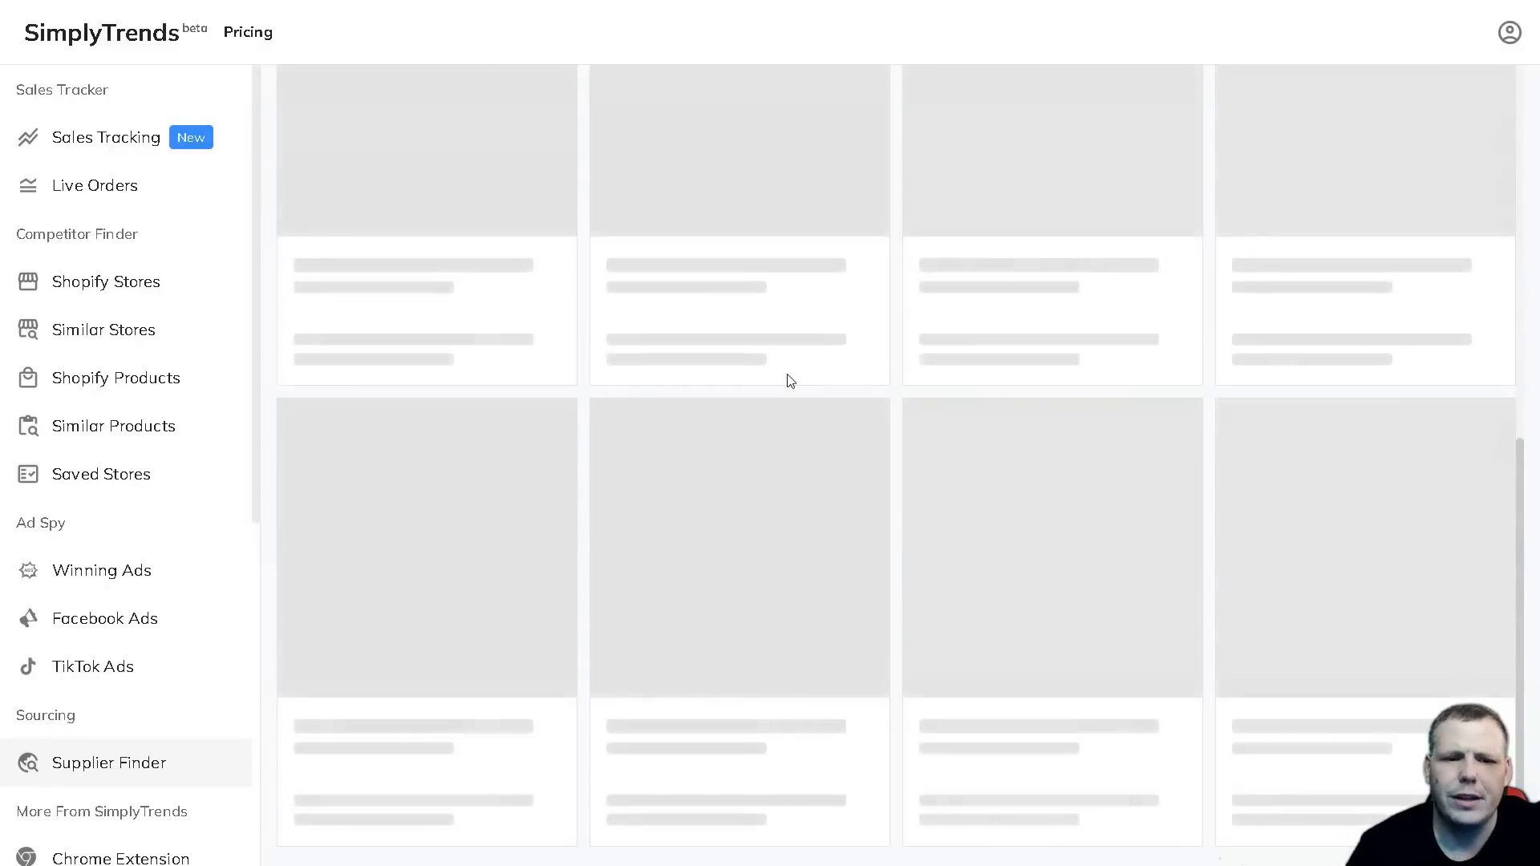
{"action": "scroll", "coordinate": [789, 380], "scroll_direction": "up", "scroll_amount": 3}
{"action": "scroll", "coordinate": [788, 380], "scroll_direction": "up", "scroll_amount": 2}
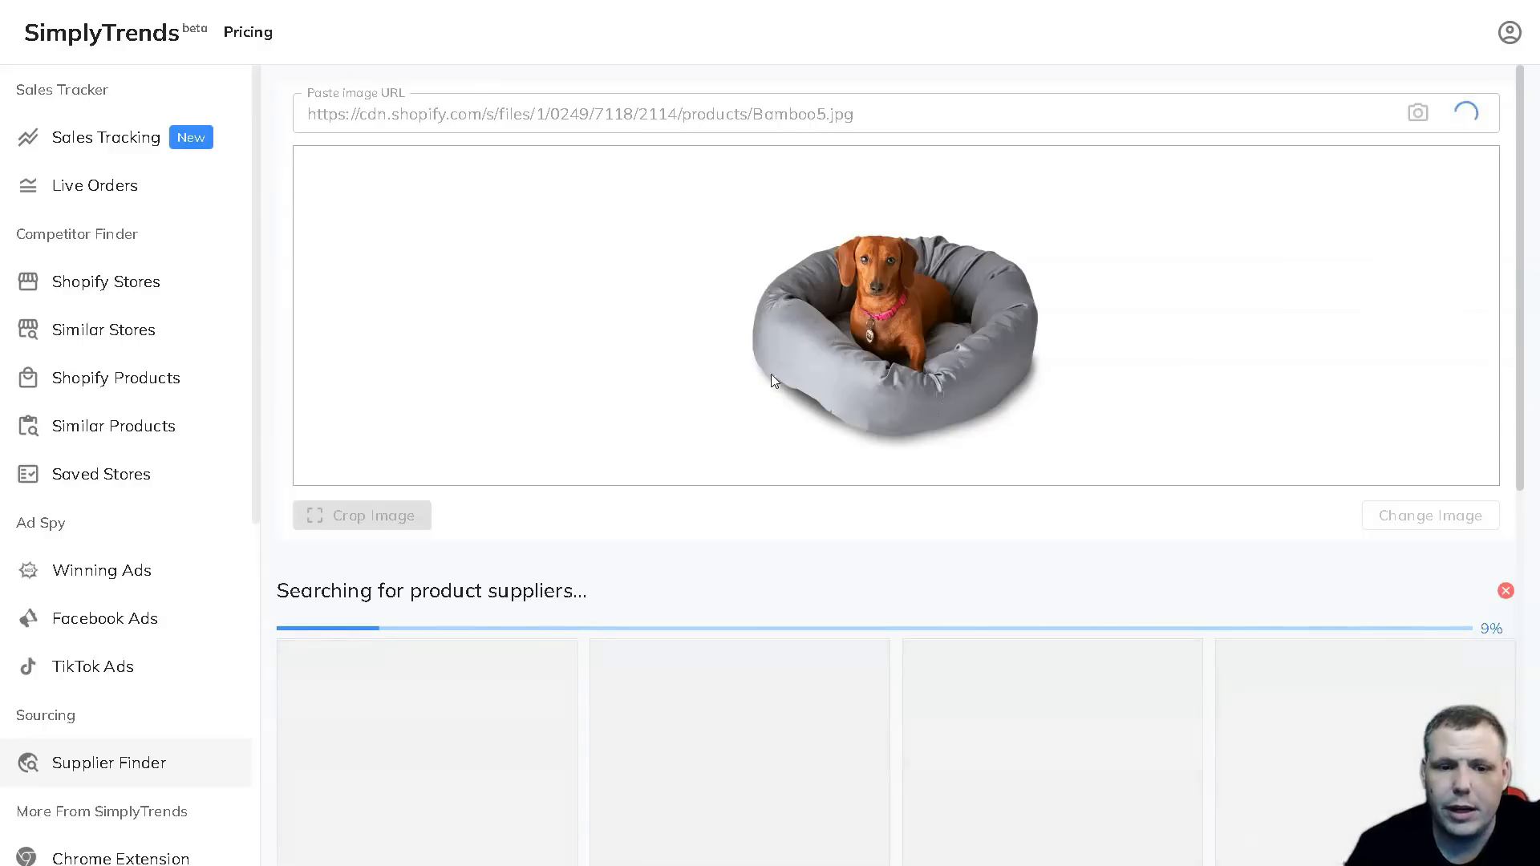
{"action": "left_click", "coordinate": [843, 281]}
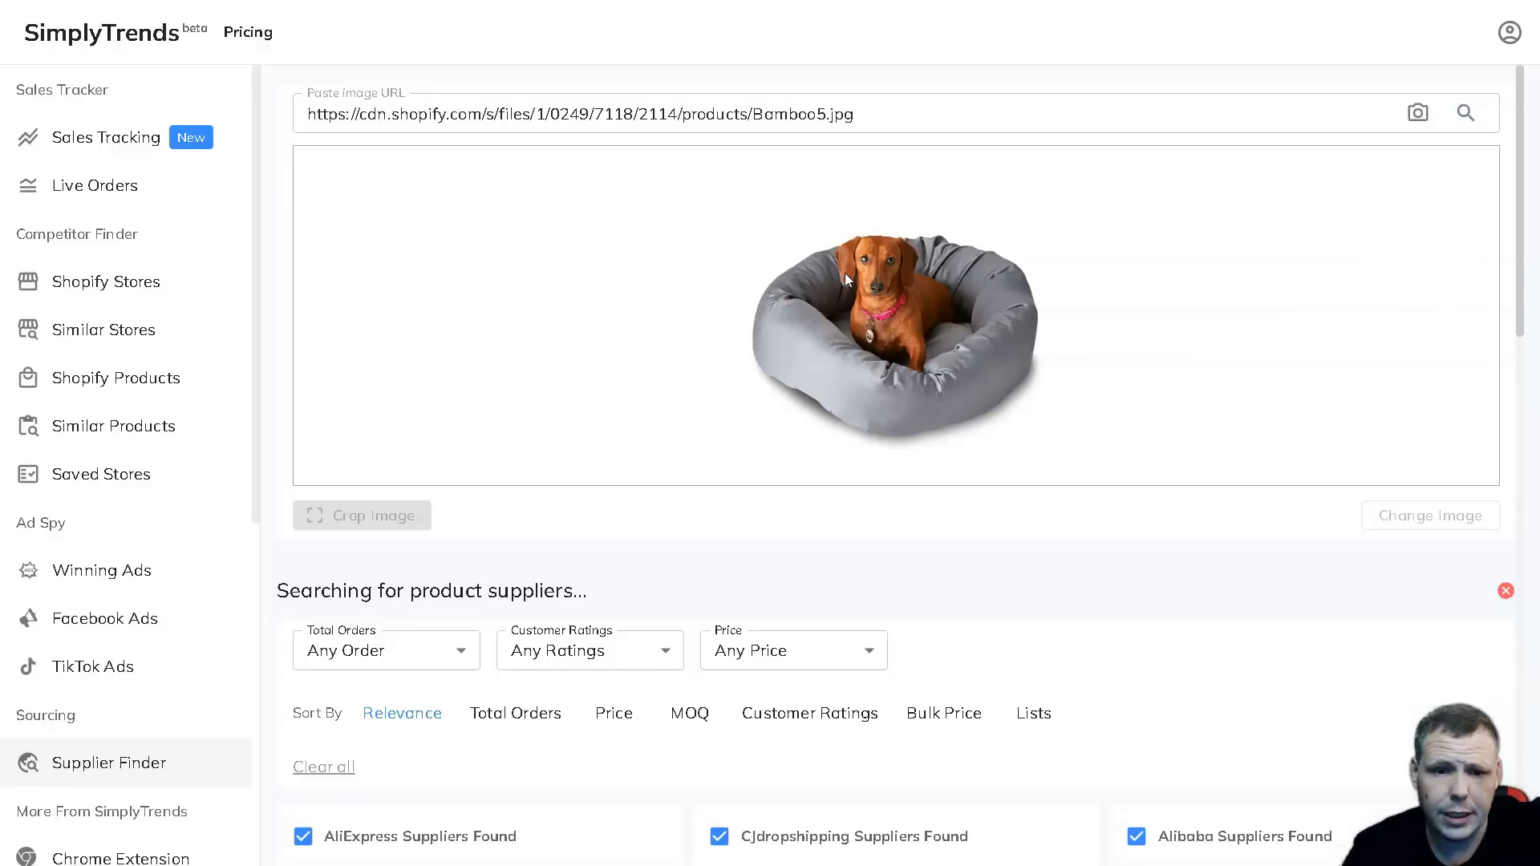
Browse the pet bed supplier summary and List View results table
{"action": "left_click", "coordinate": [769, 365]}
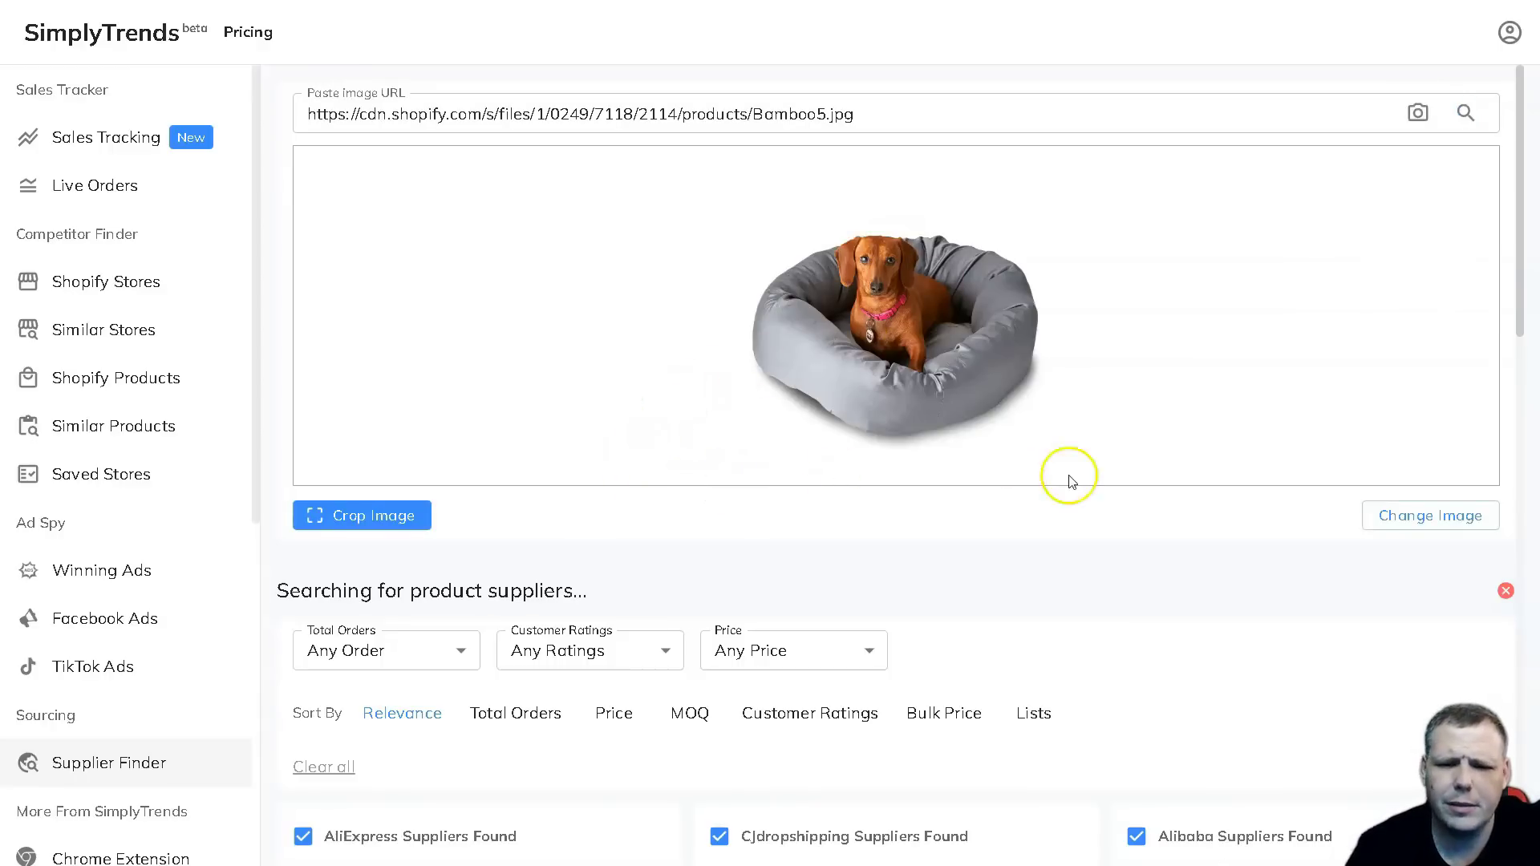
{"action": "scroll", "coordinate": [1182, 272], "scroll_direction": "down", "scroll_amount": 1}
{"action": "scroll", "coordinate": [1000, 274], "scroll_direction": "down", "scroll_amount": 1}
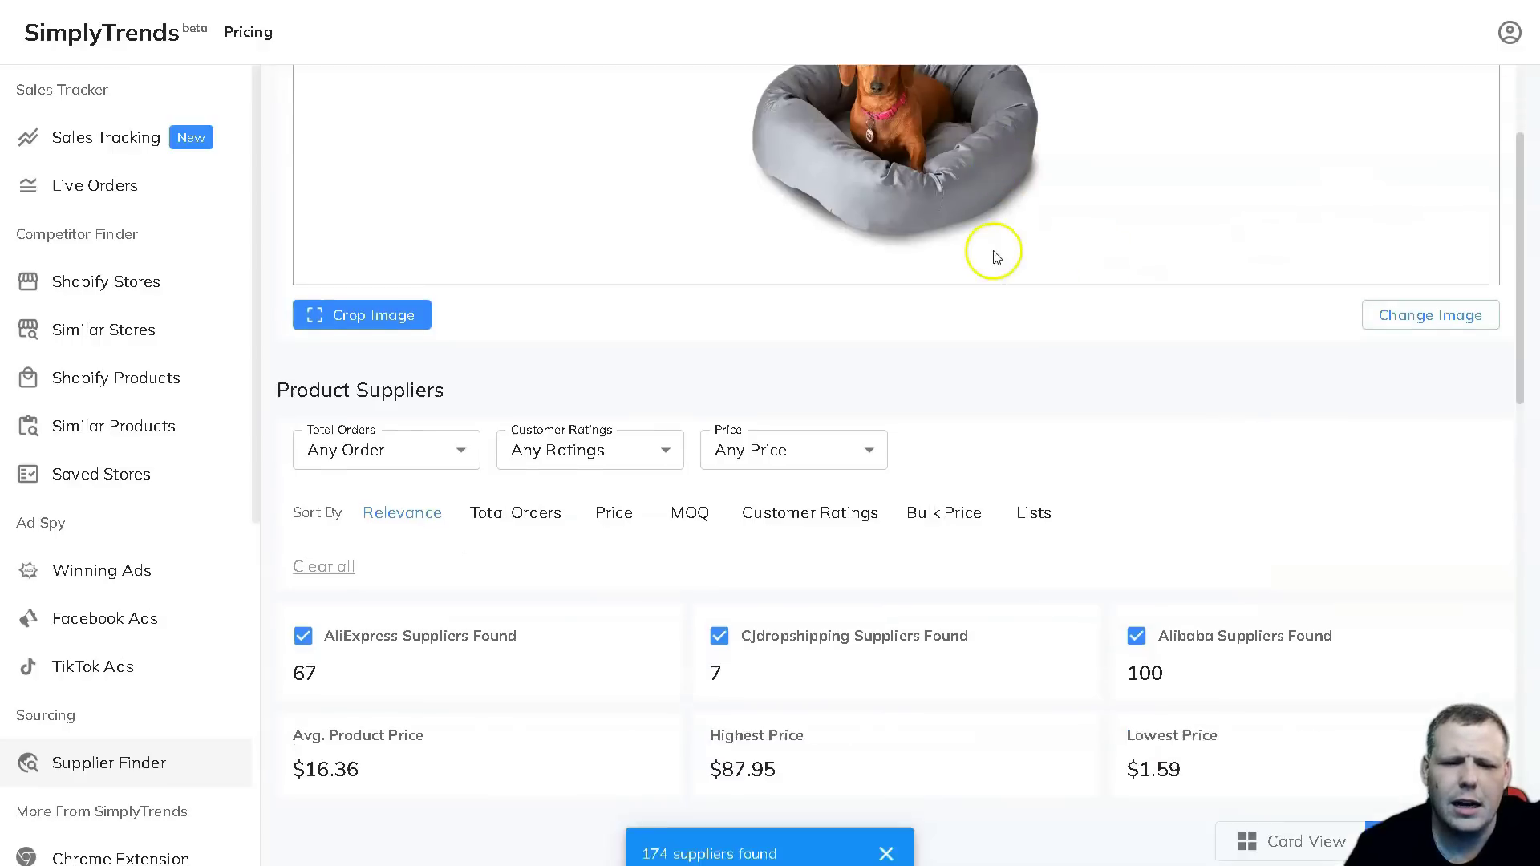
{"action": "scroll", "coordinate": [998, 252], "scroll_direction": "down", "scroll_amount": 10}
{"action": "scroll", "coordinate": [806, 234], "scroll_direction": "down", "scroll_amount": 3}
{"action": "scroll", "coordinate": [771, 303], "scroll_direction": "up", "scroll_amount": 1}
{"action": "scroll", "coordinate": [774, 319], "scroll_direction": "up", "scroll_amount": 5}
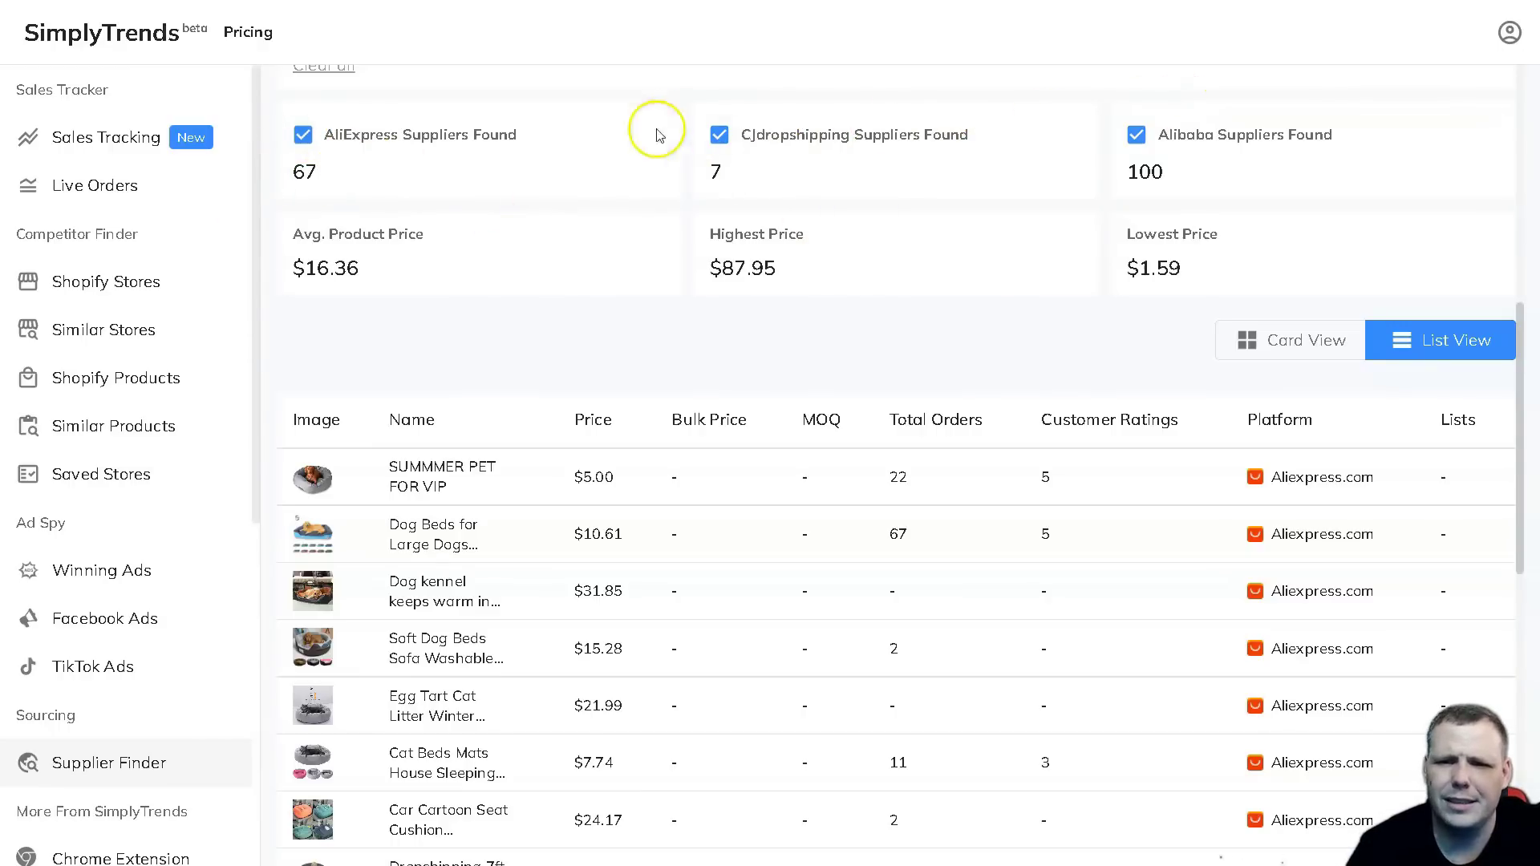
{"action": "scroll", "coordinate": [362, 398], "scroll_direction": "down", "scroll_amount": 1}
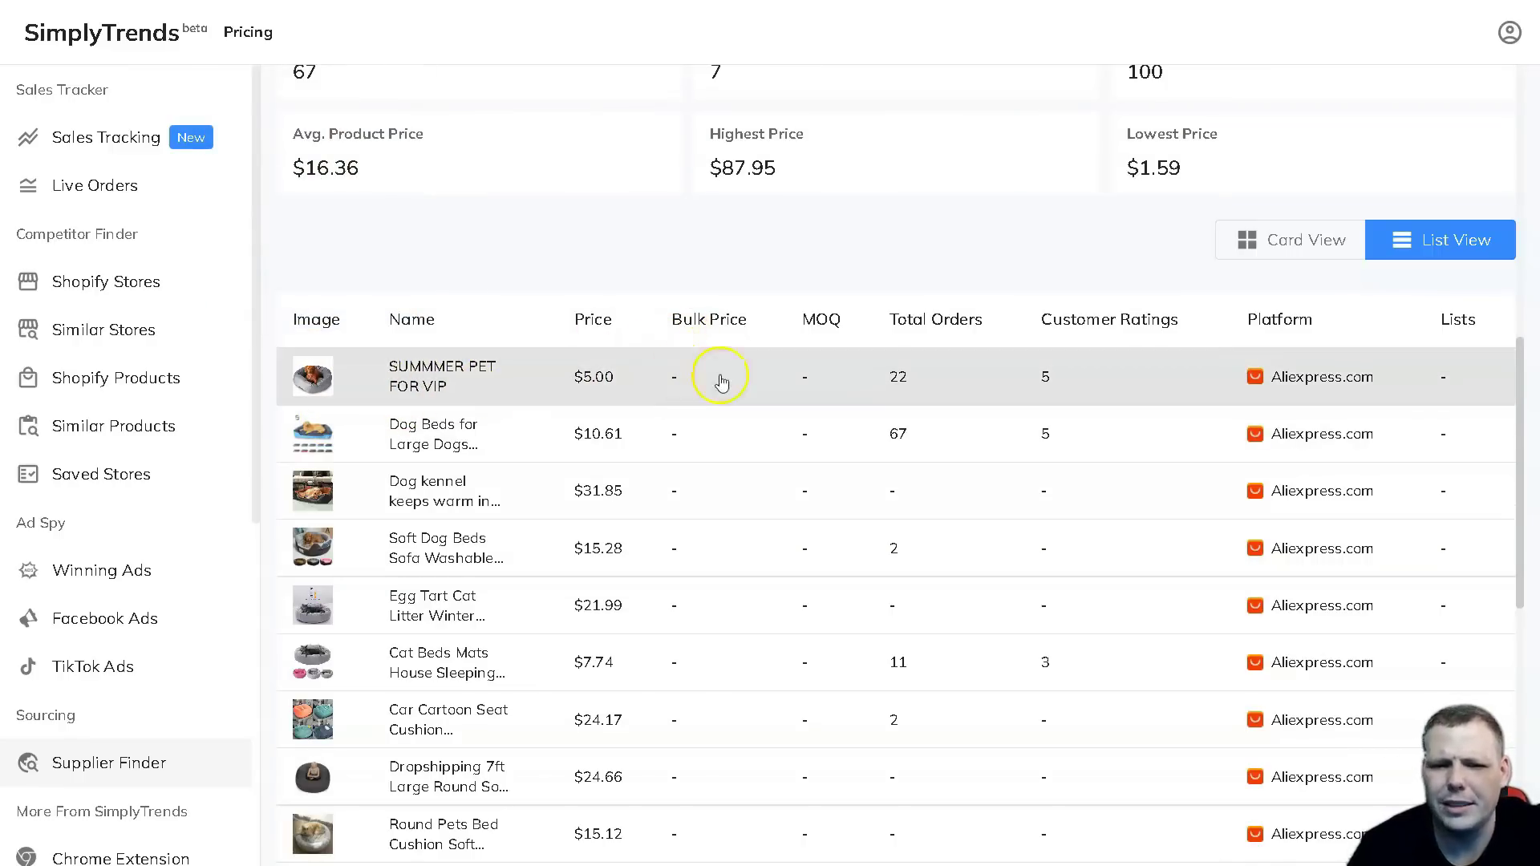
{"action": "scroll", "coordinate": [843, 361], "scroll_direction": "down", "scroll_amount": 1}
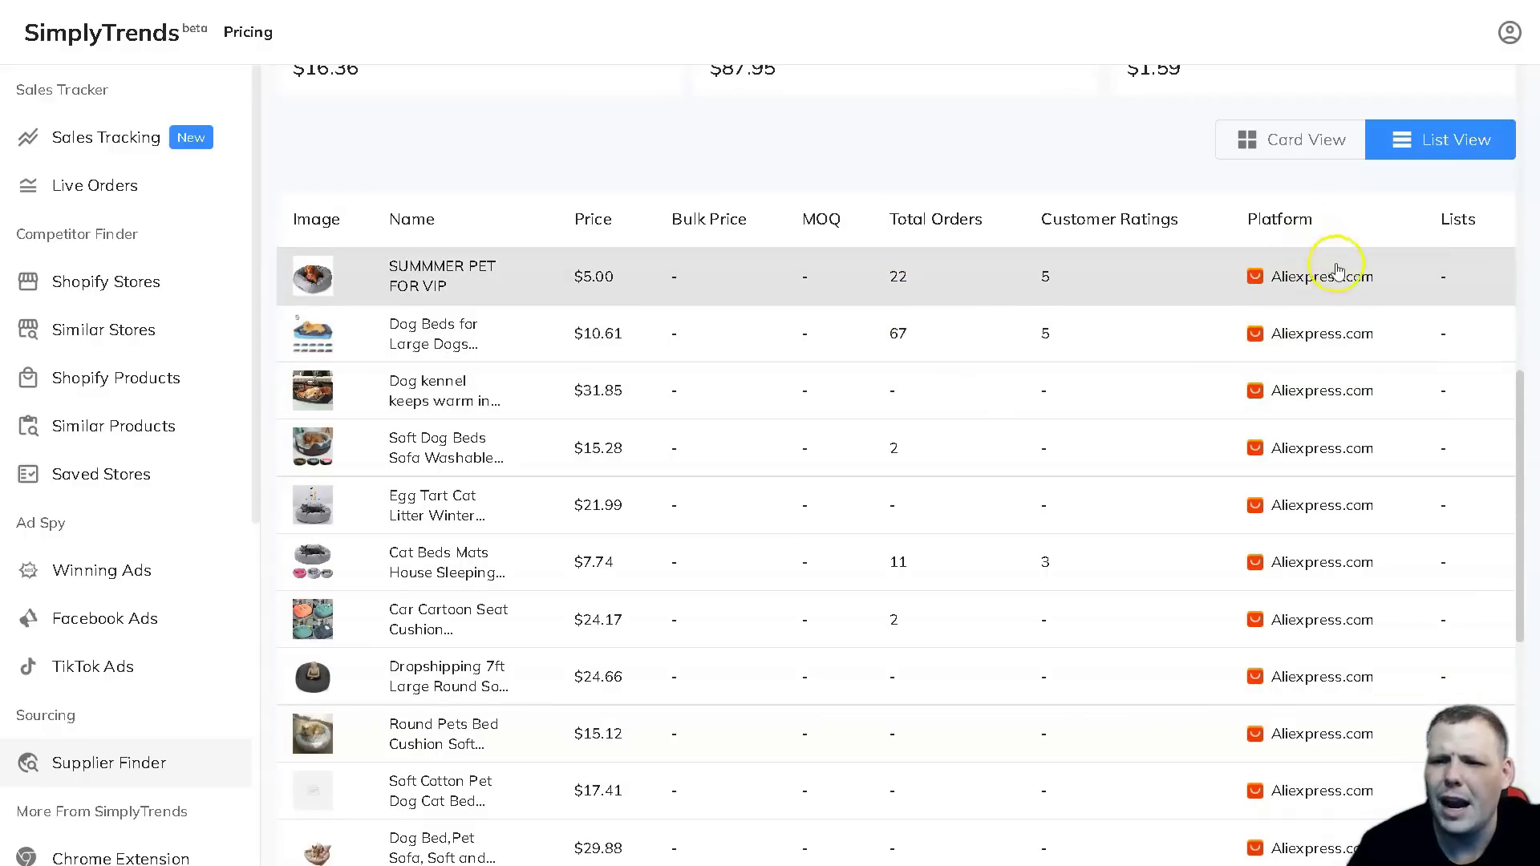
{"action": "scroll", "coordinate": [1338, 270], "scroll_direction": "down", "scroll_amount": 4}
{"action": "scroll", "coordinate": [1100, 282], "scroll_direction": "down", "scroll_amount": 1}
{"action": "scroll", "coordinate": [1085, 294], "scroll_direction": "down", "scroll_amount": 2}
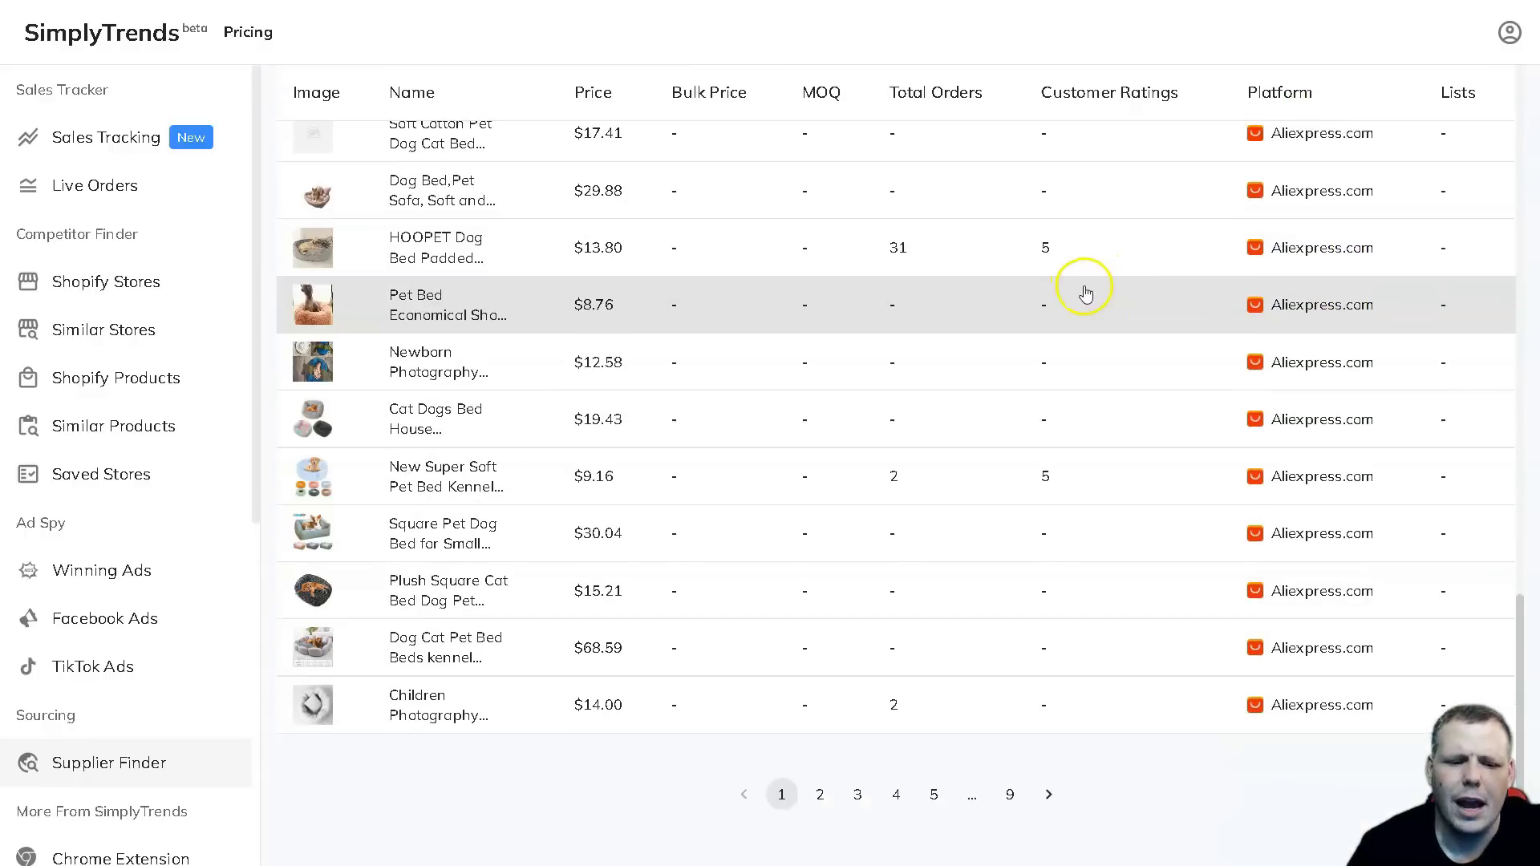